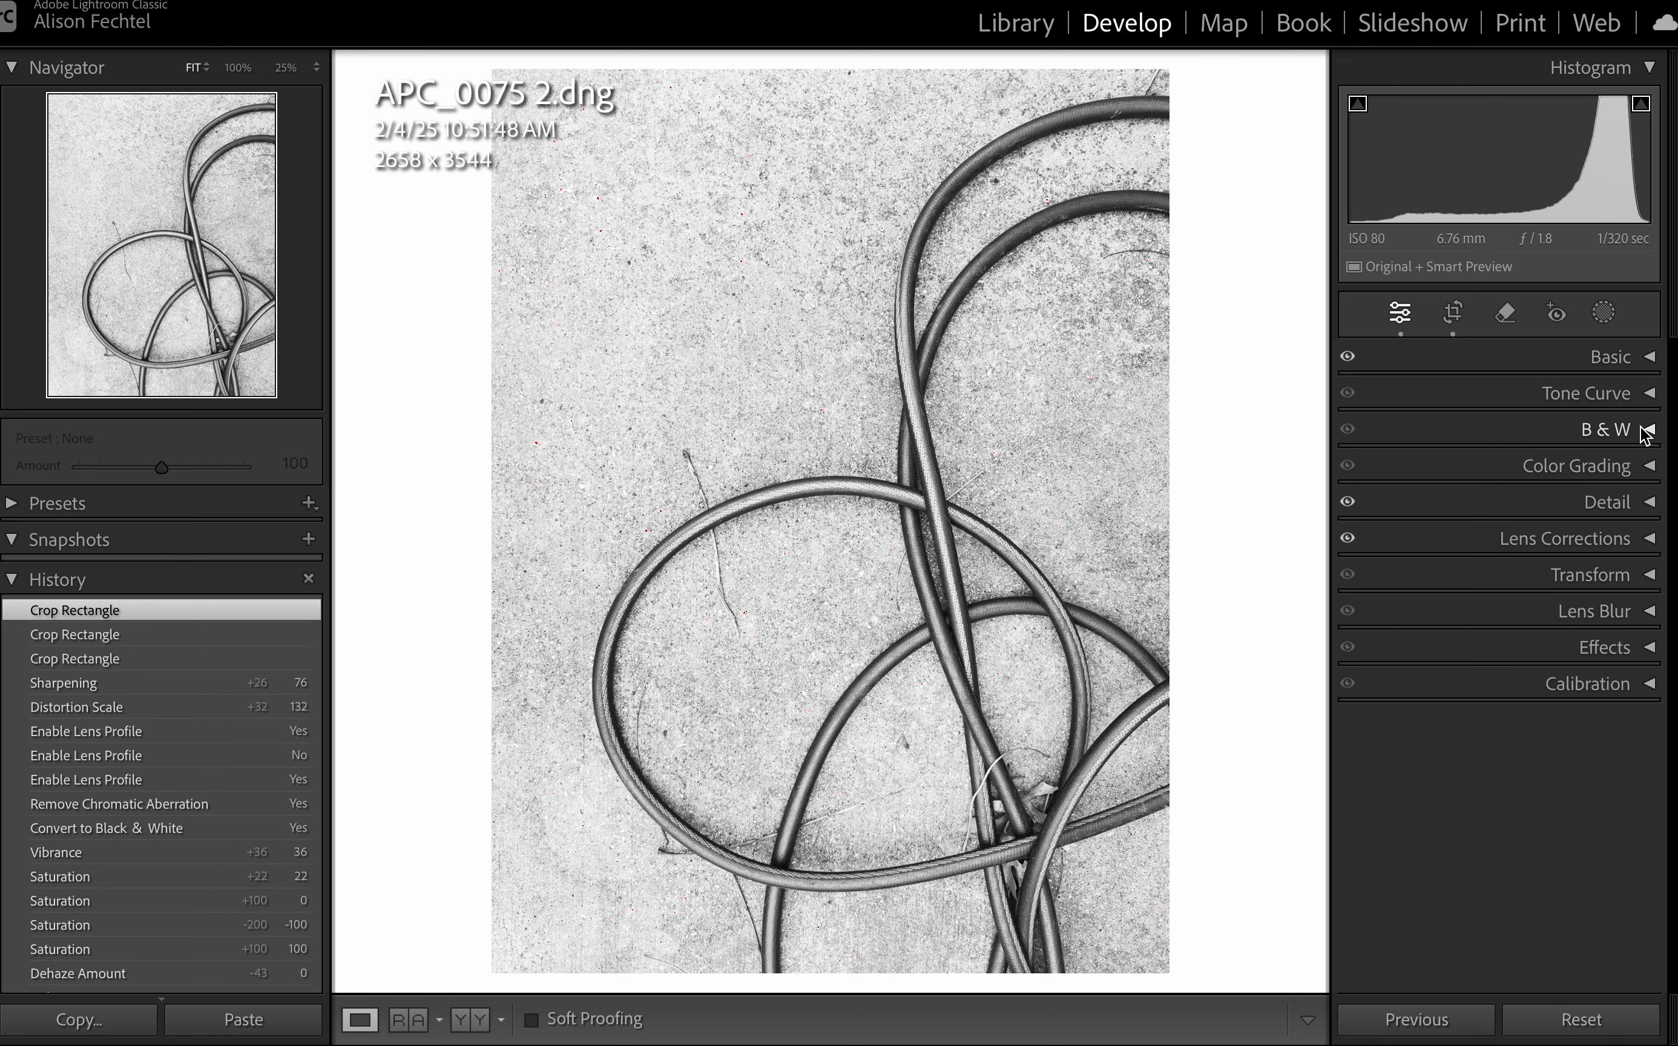
click(1649, 504)
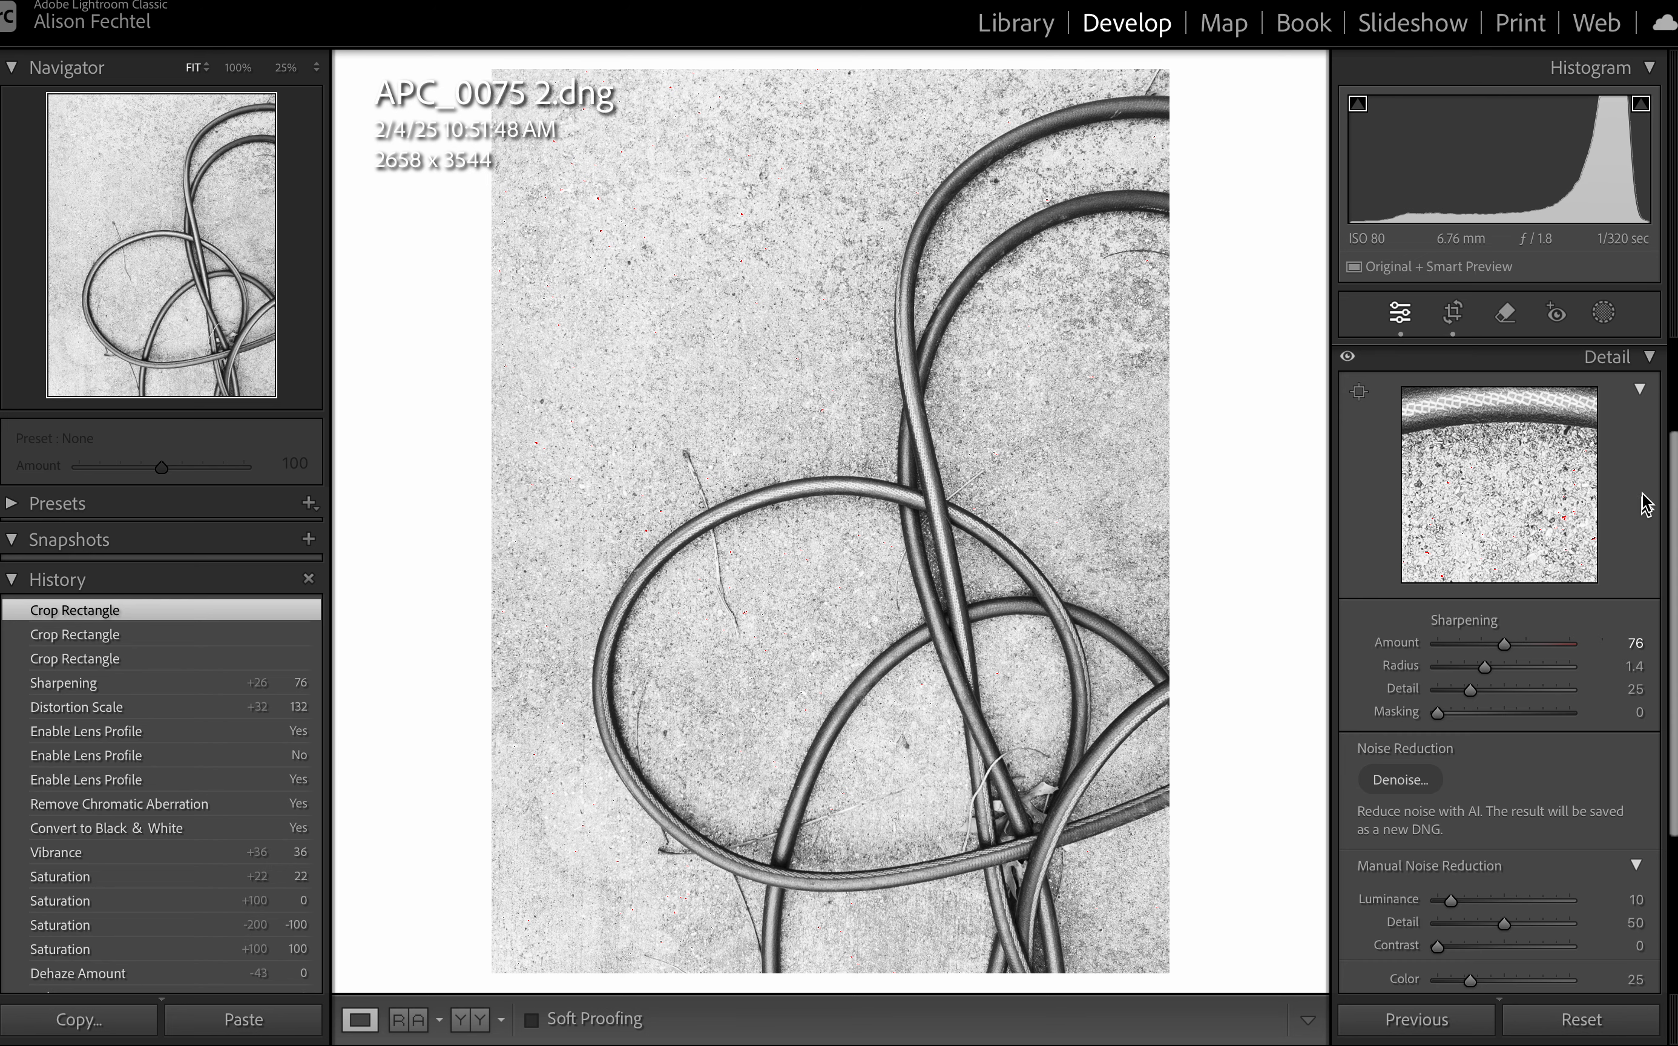
click(1650, 356)
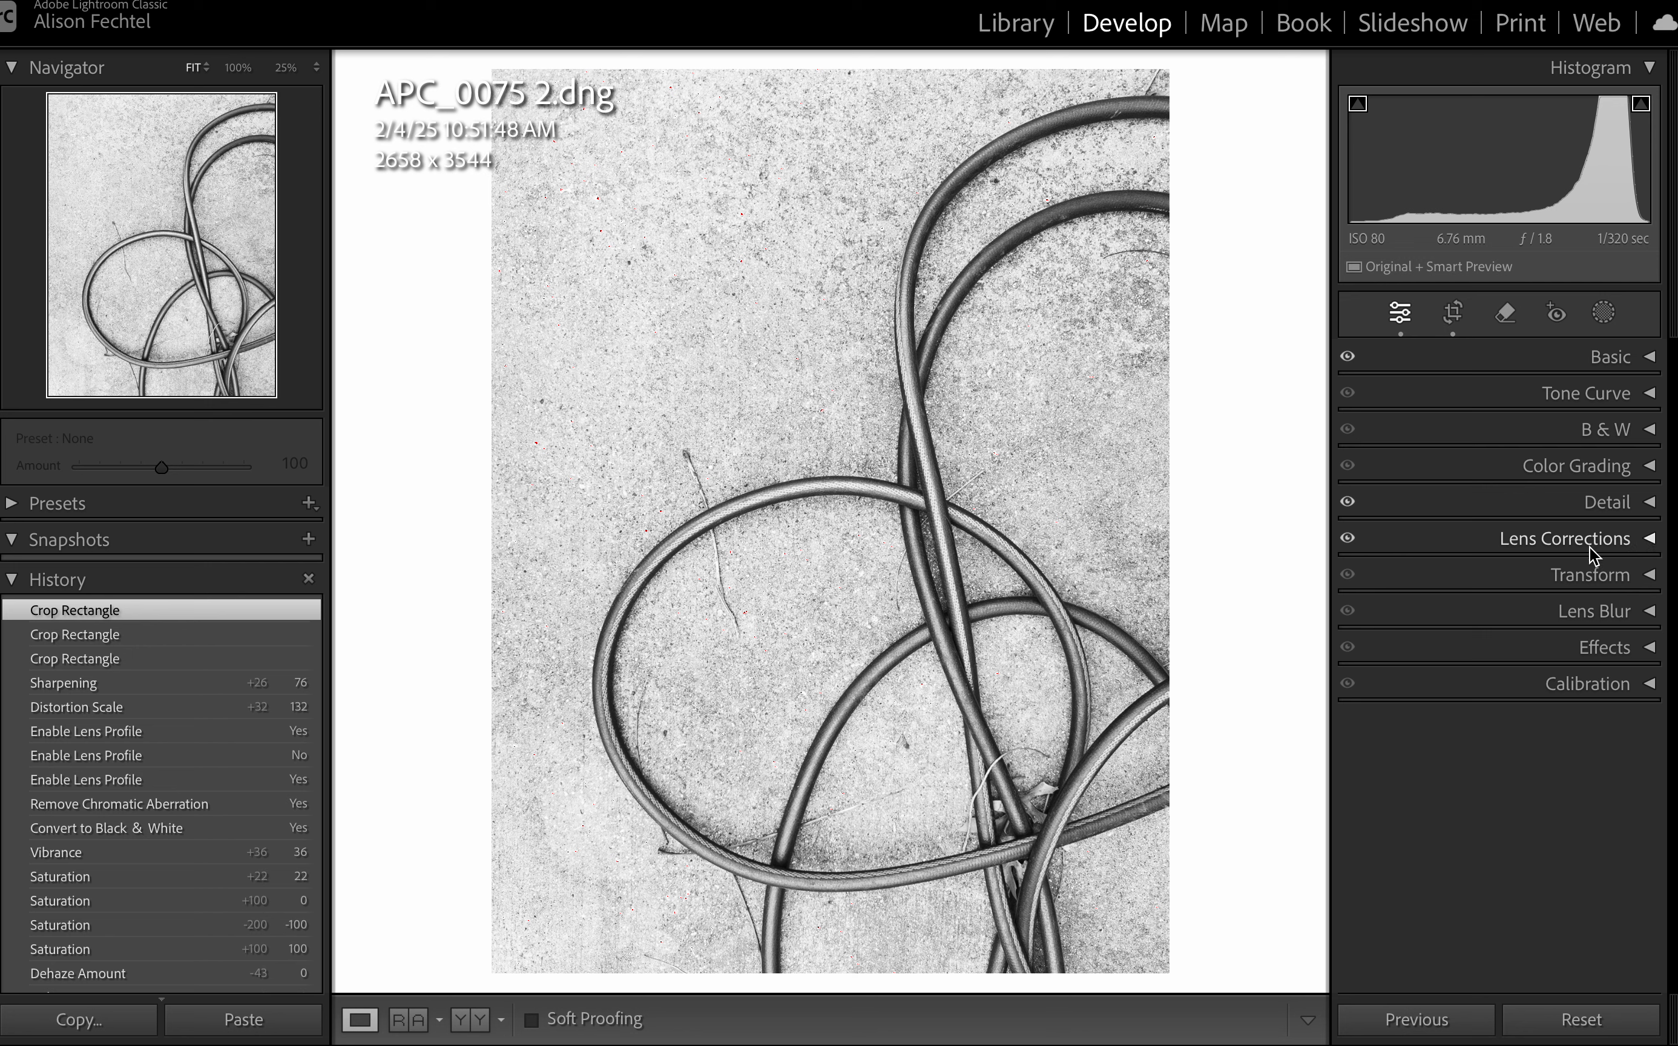
click(1649, 467)
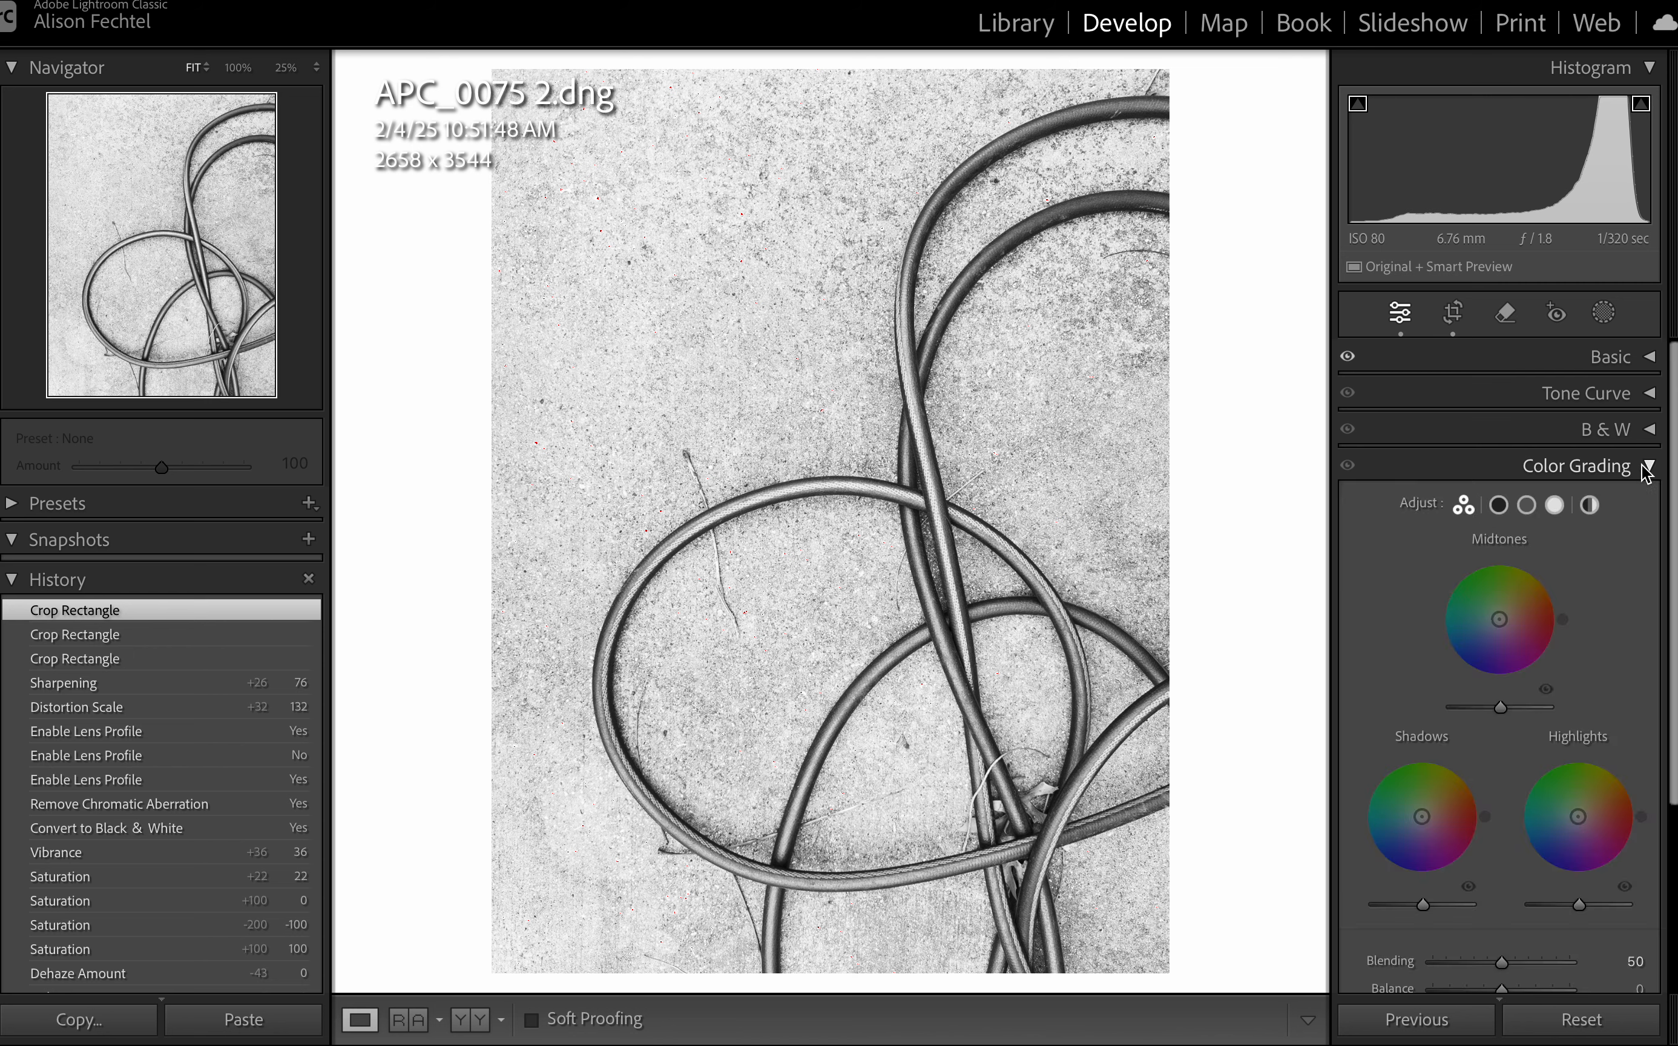
click(1649, 467)
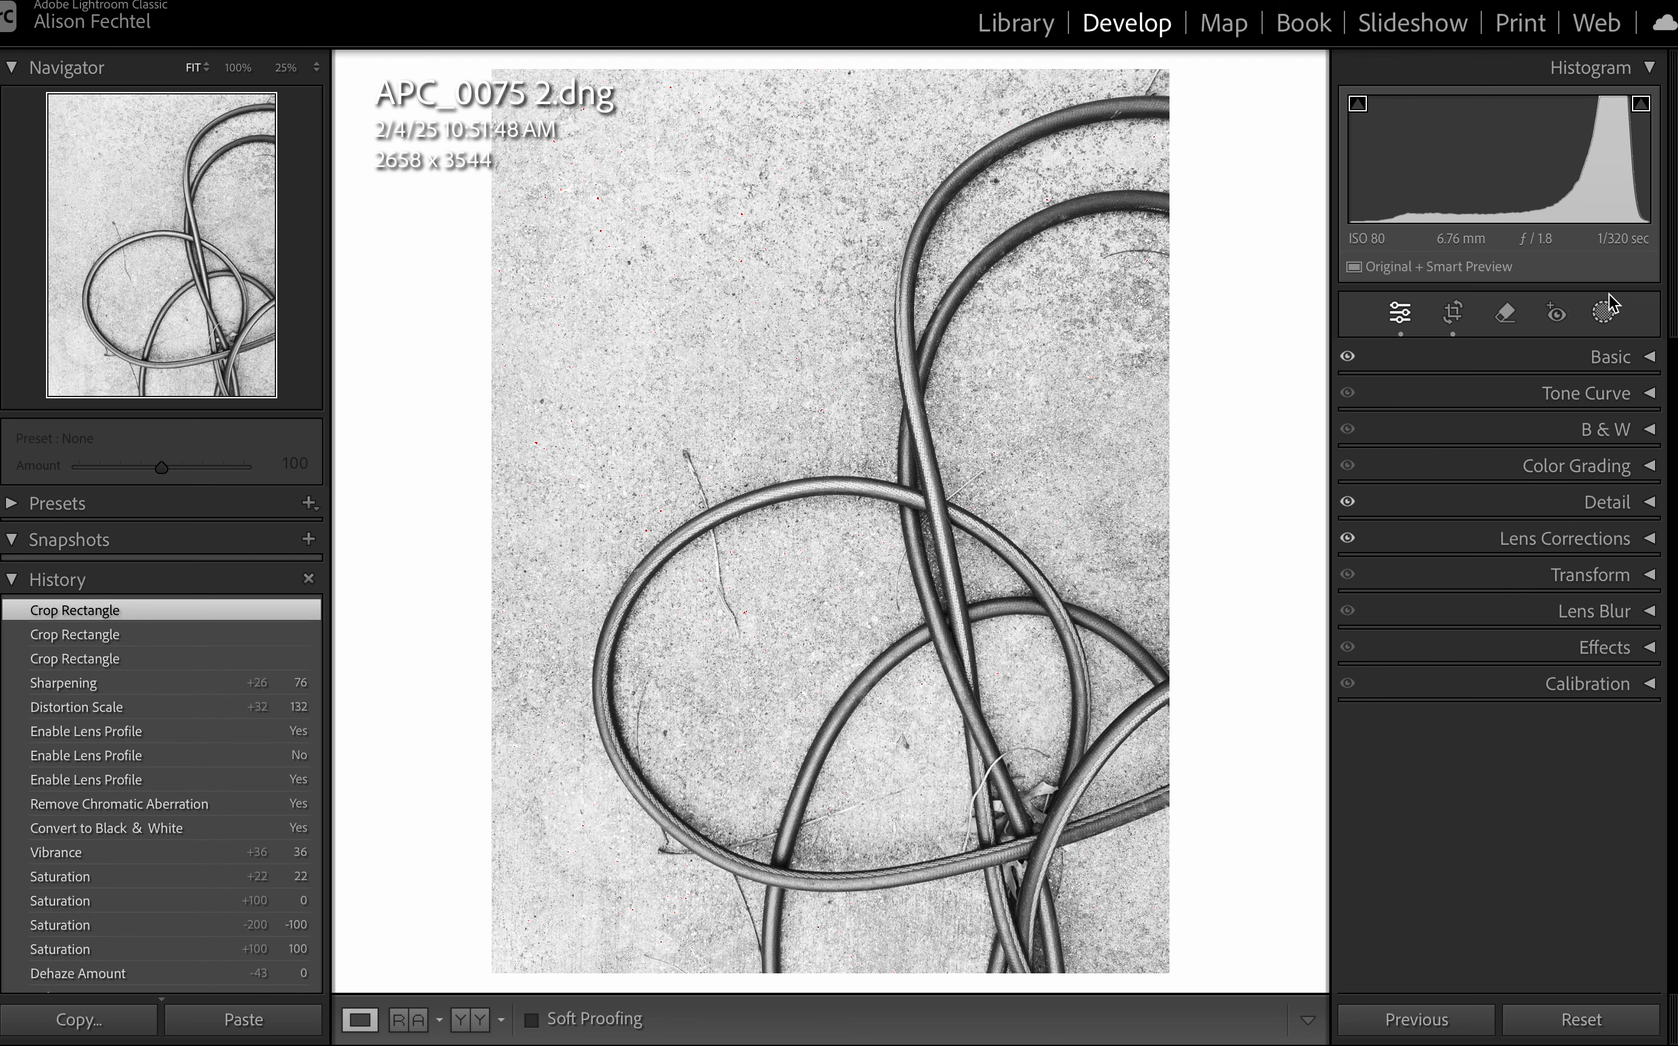
Unlock the crop's aspect ratio and enlarge the crop frame to about 2947 x 3944 pixels
click(1453, 315)
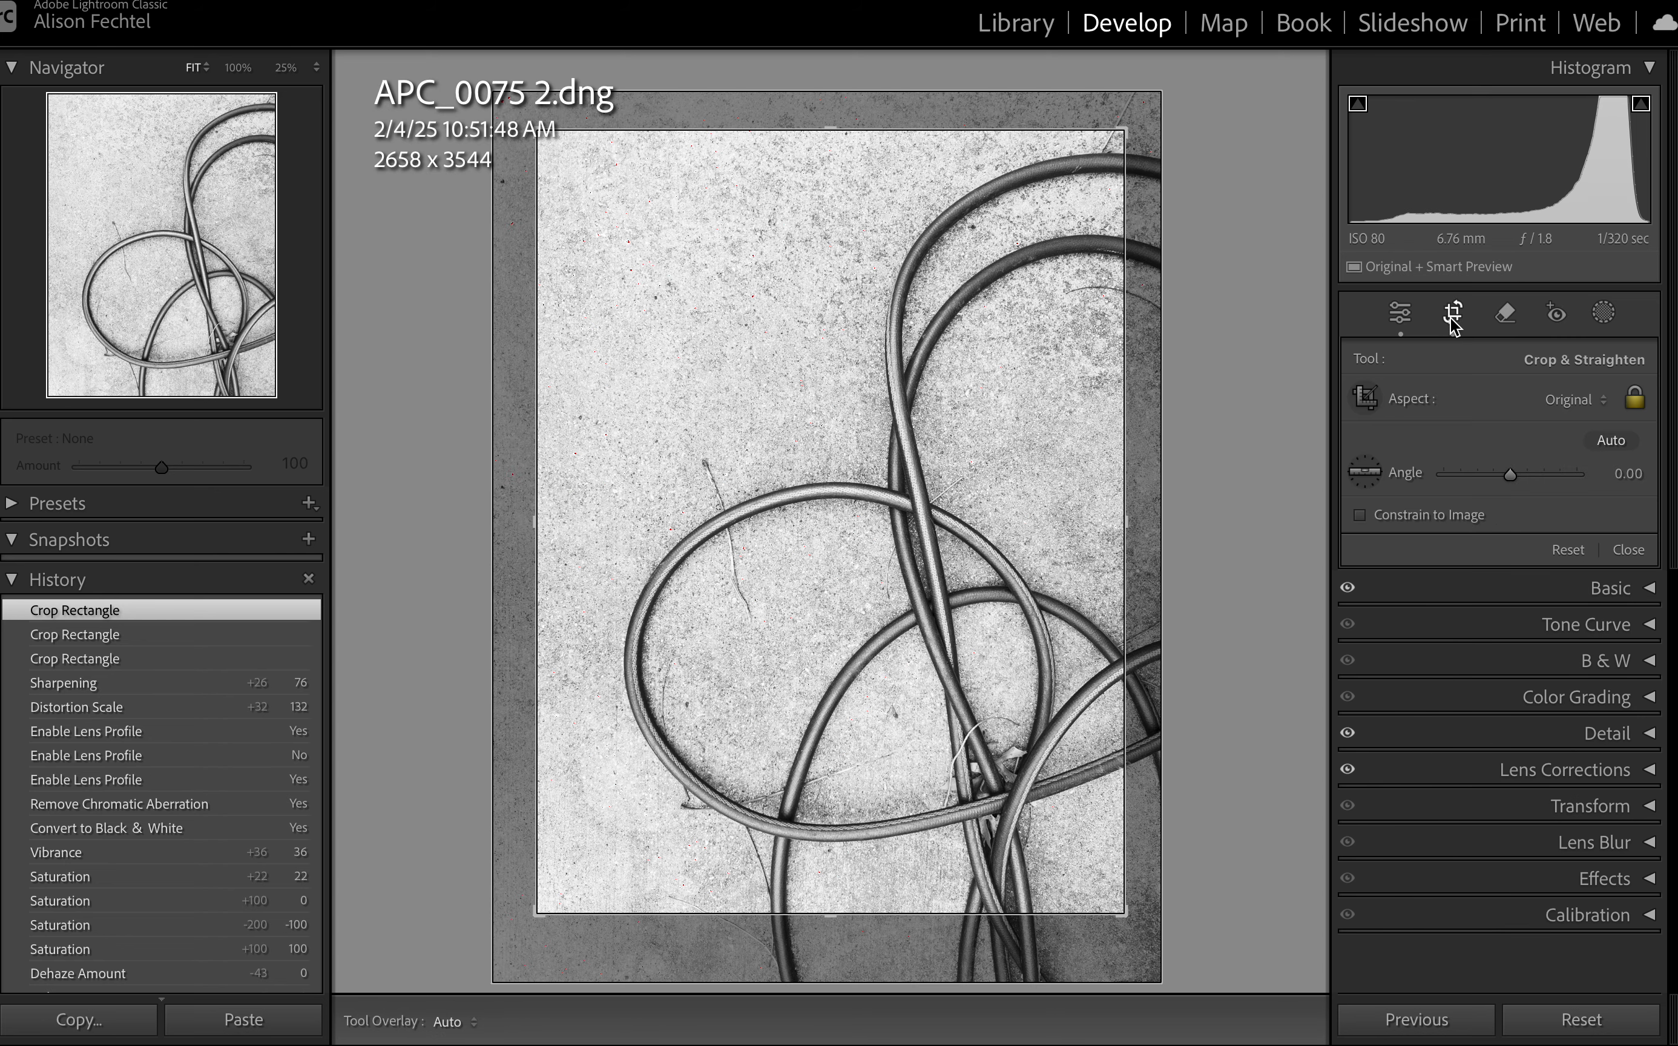
click(1636, 400)
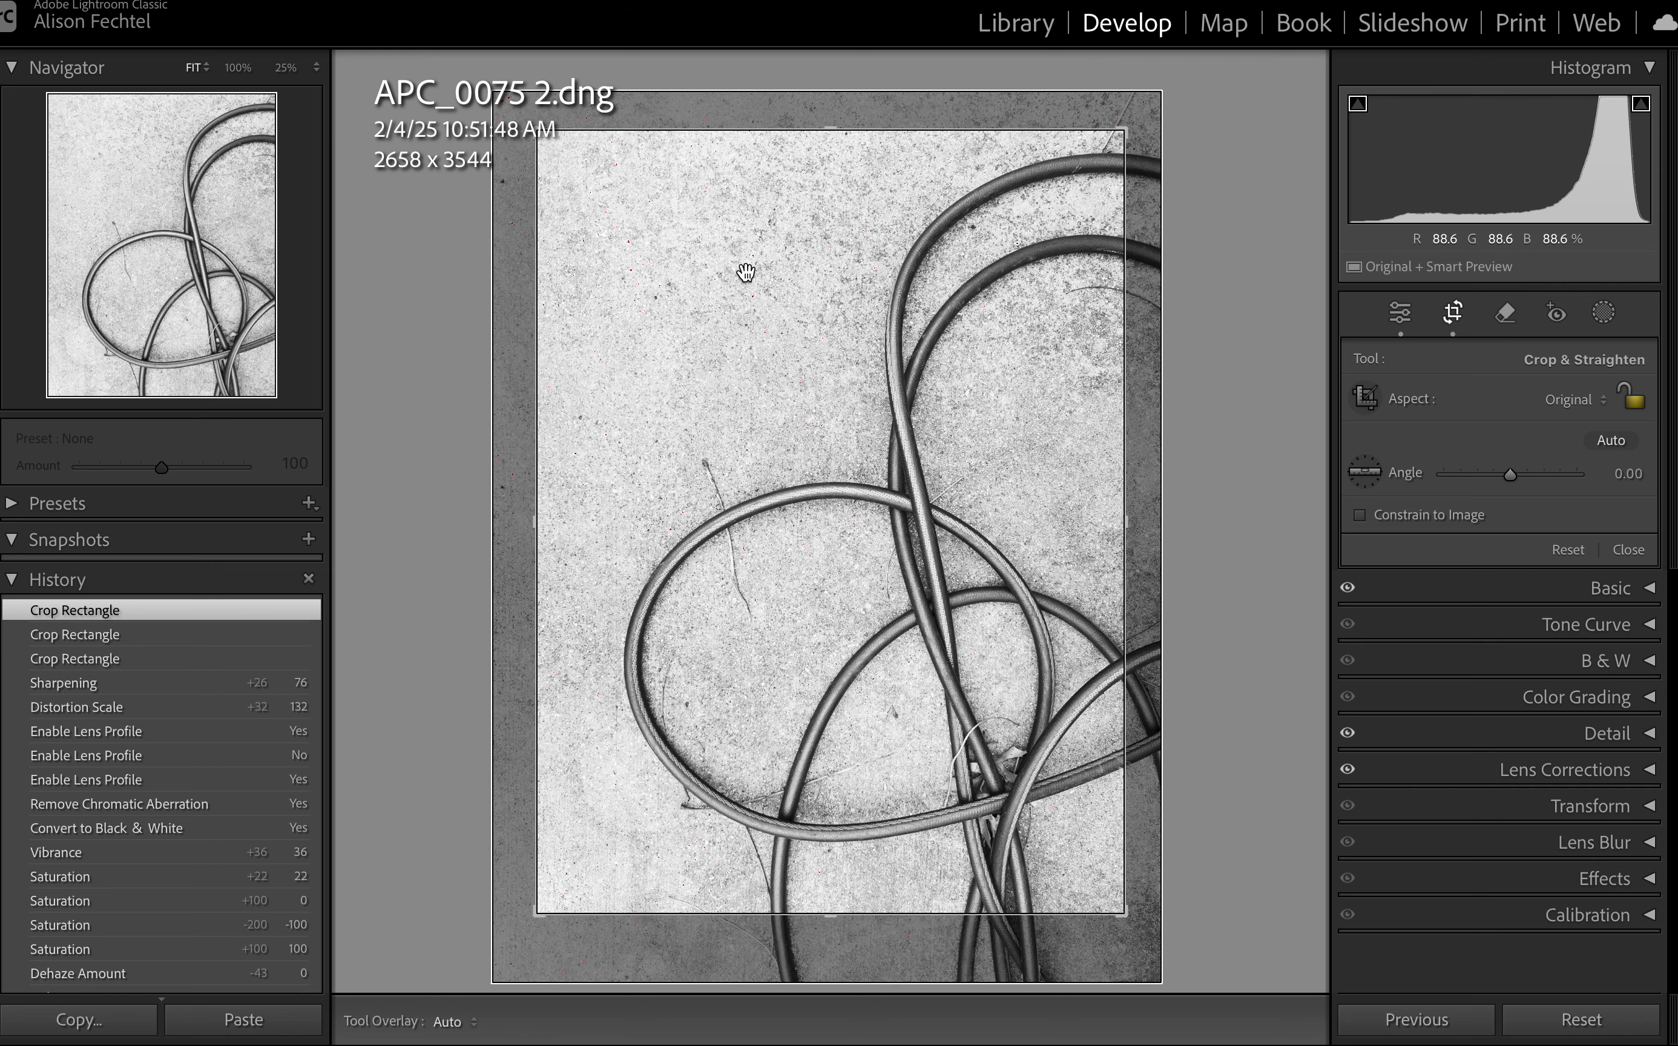
drag(538, 131, 524, 116)
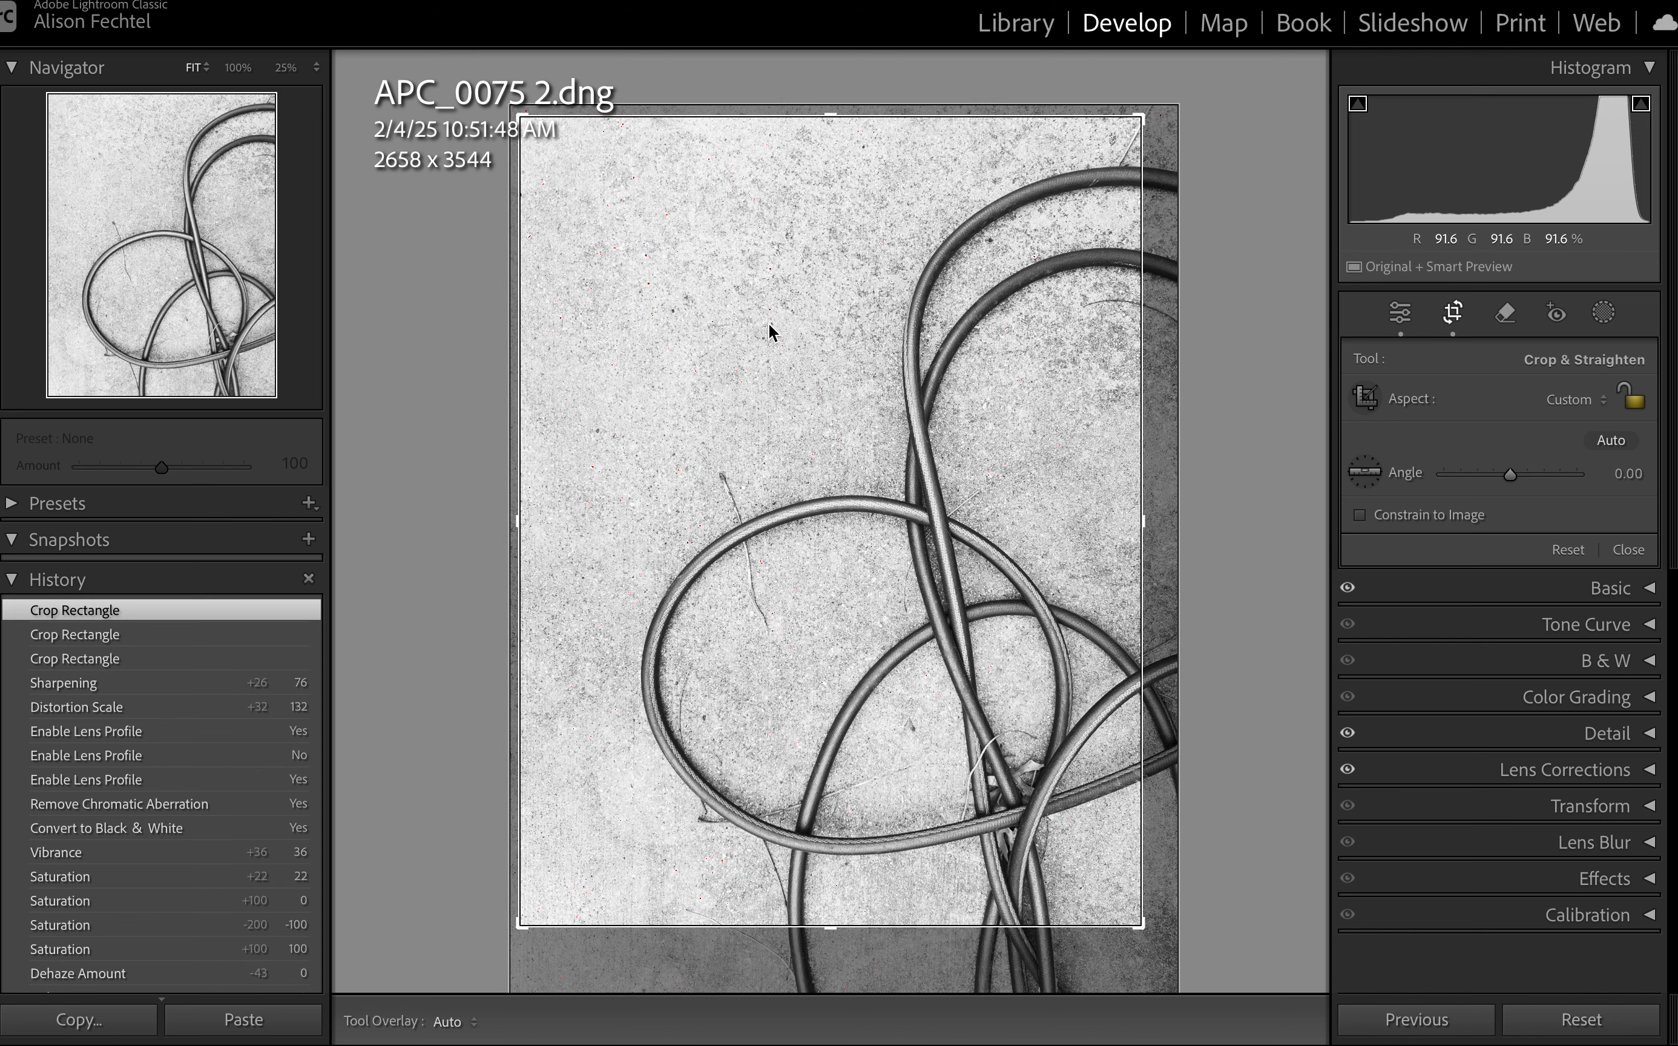
mouse_move(1139, 923)
mouse_down()
mouse_move(1146, 951)
mouse_move(1098, 922)
mouse_move(1125, 922)
mouse_move(1132, 875)
mouse_move(1135, 915)
mouse_move(1117, 912)
mouse_move(1148, 951)
mouse_up()
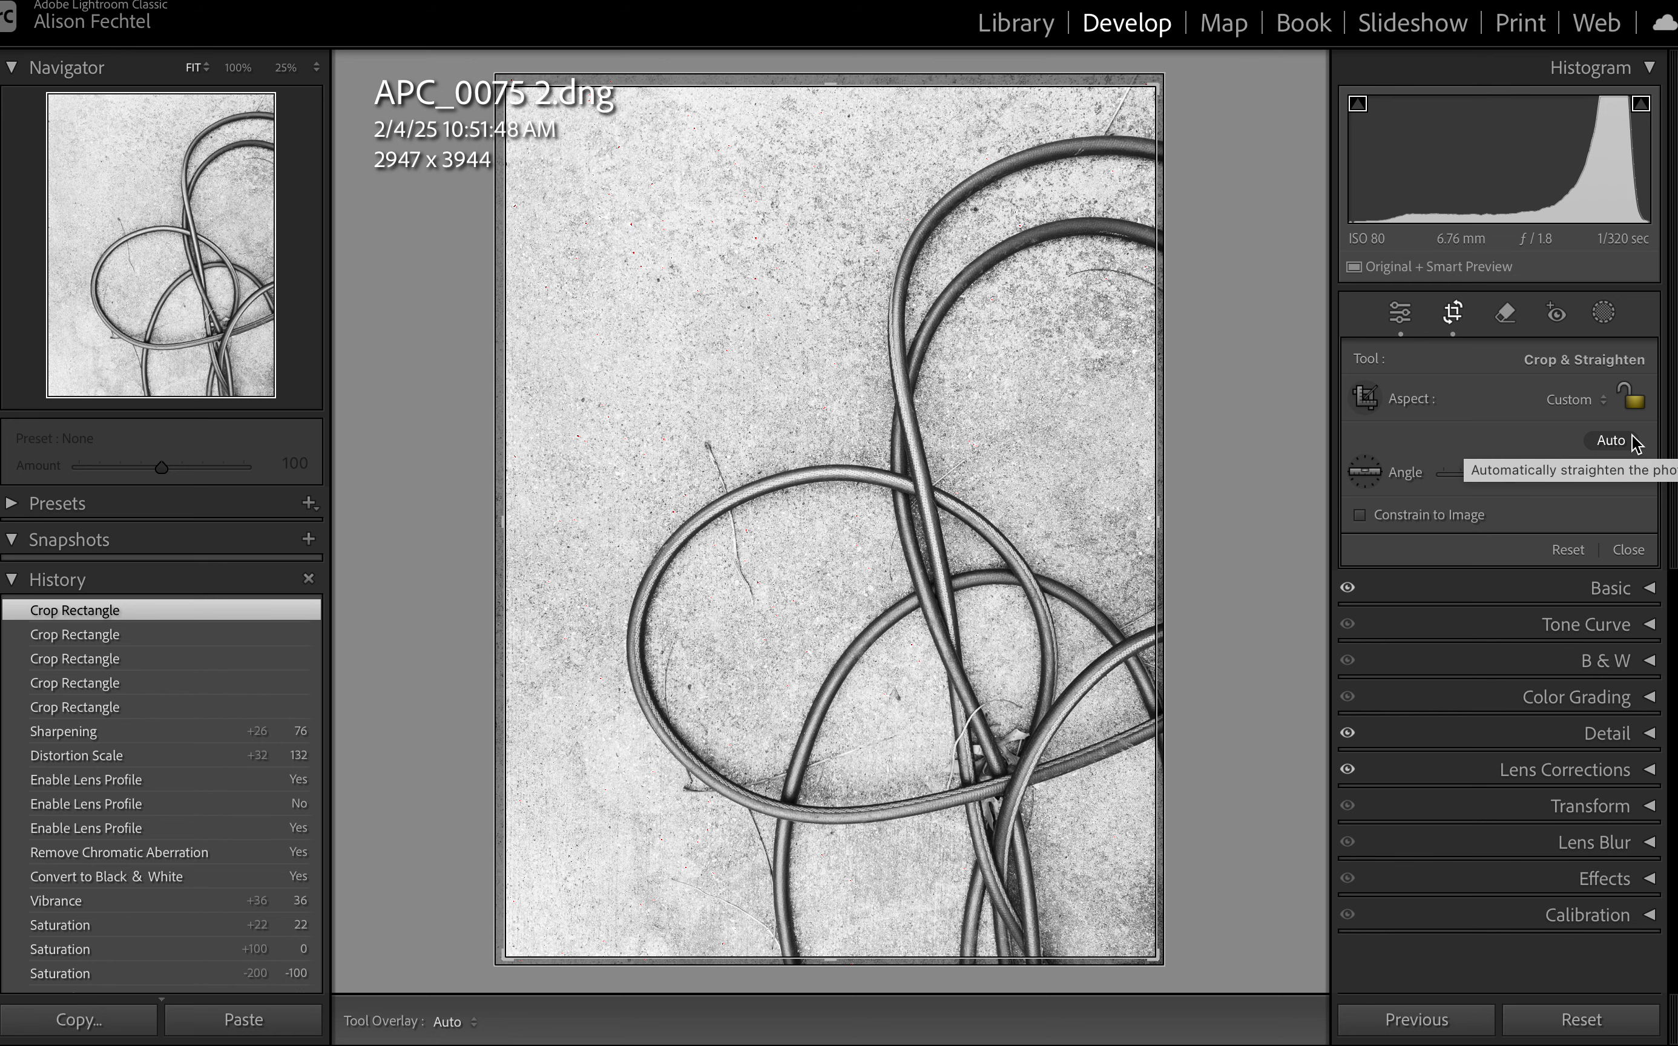
key(Return)
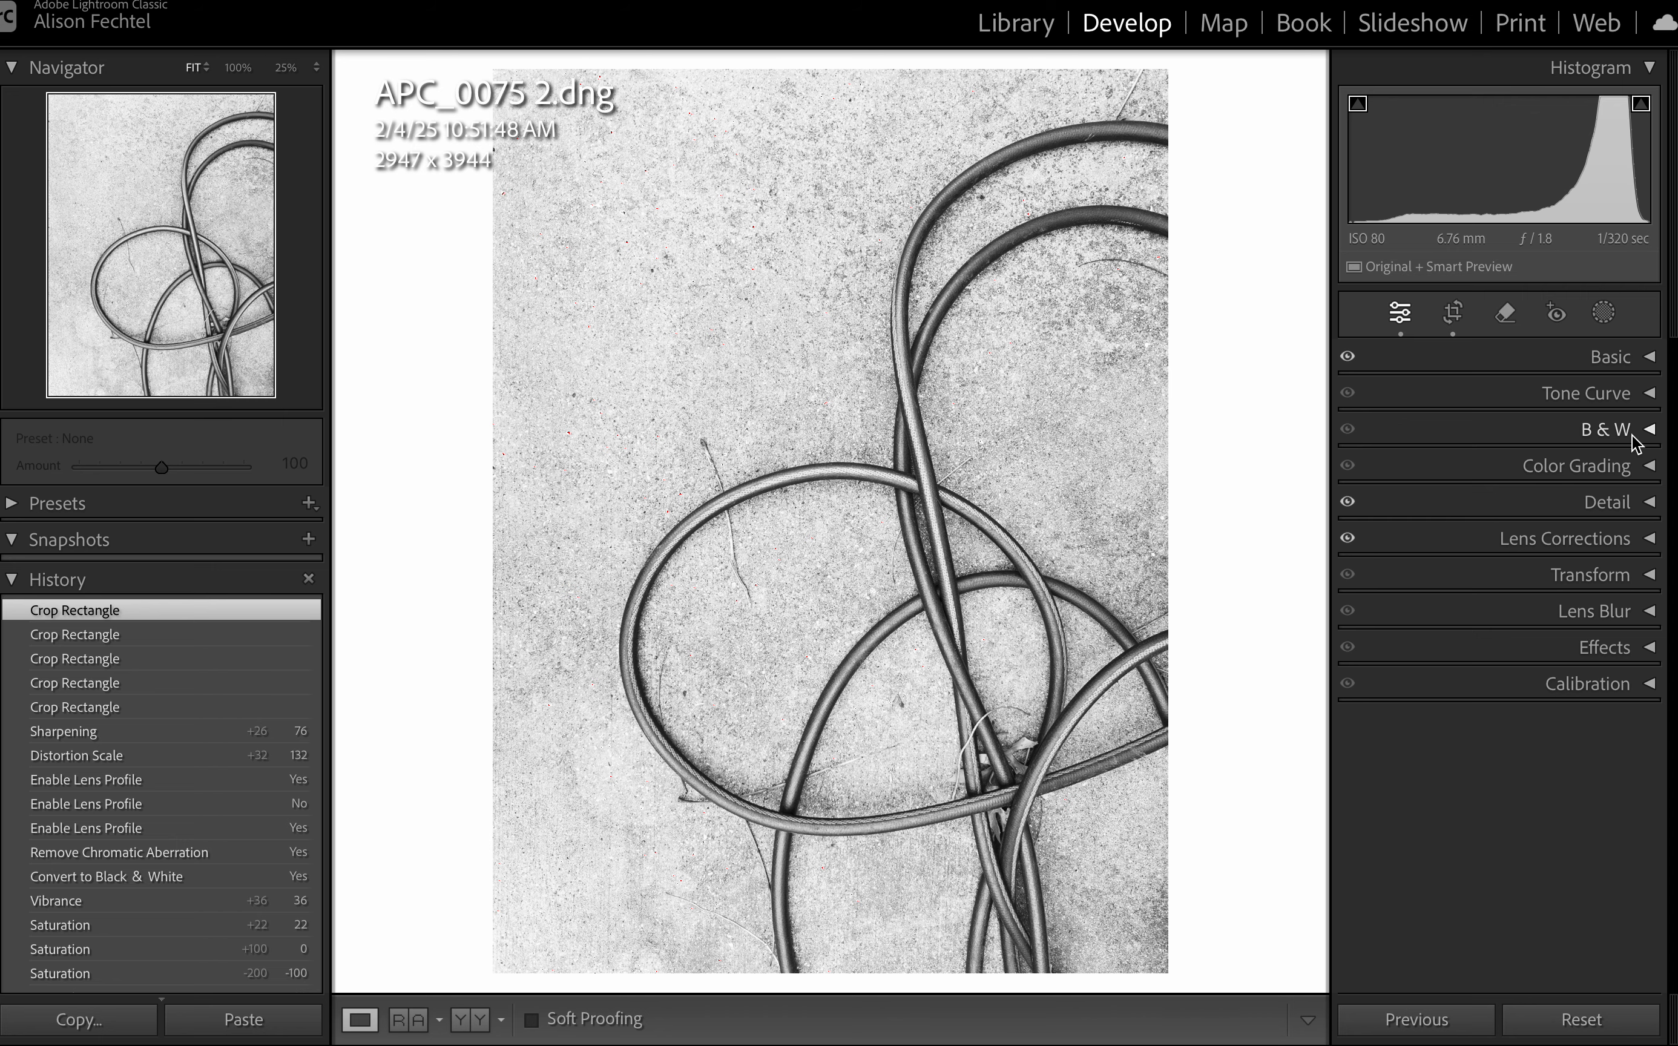
Compare the cropped and uncropped photo and revert it to the Sharpening history state before the crops
click(151, 733)
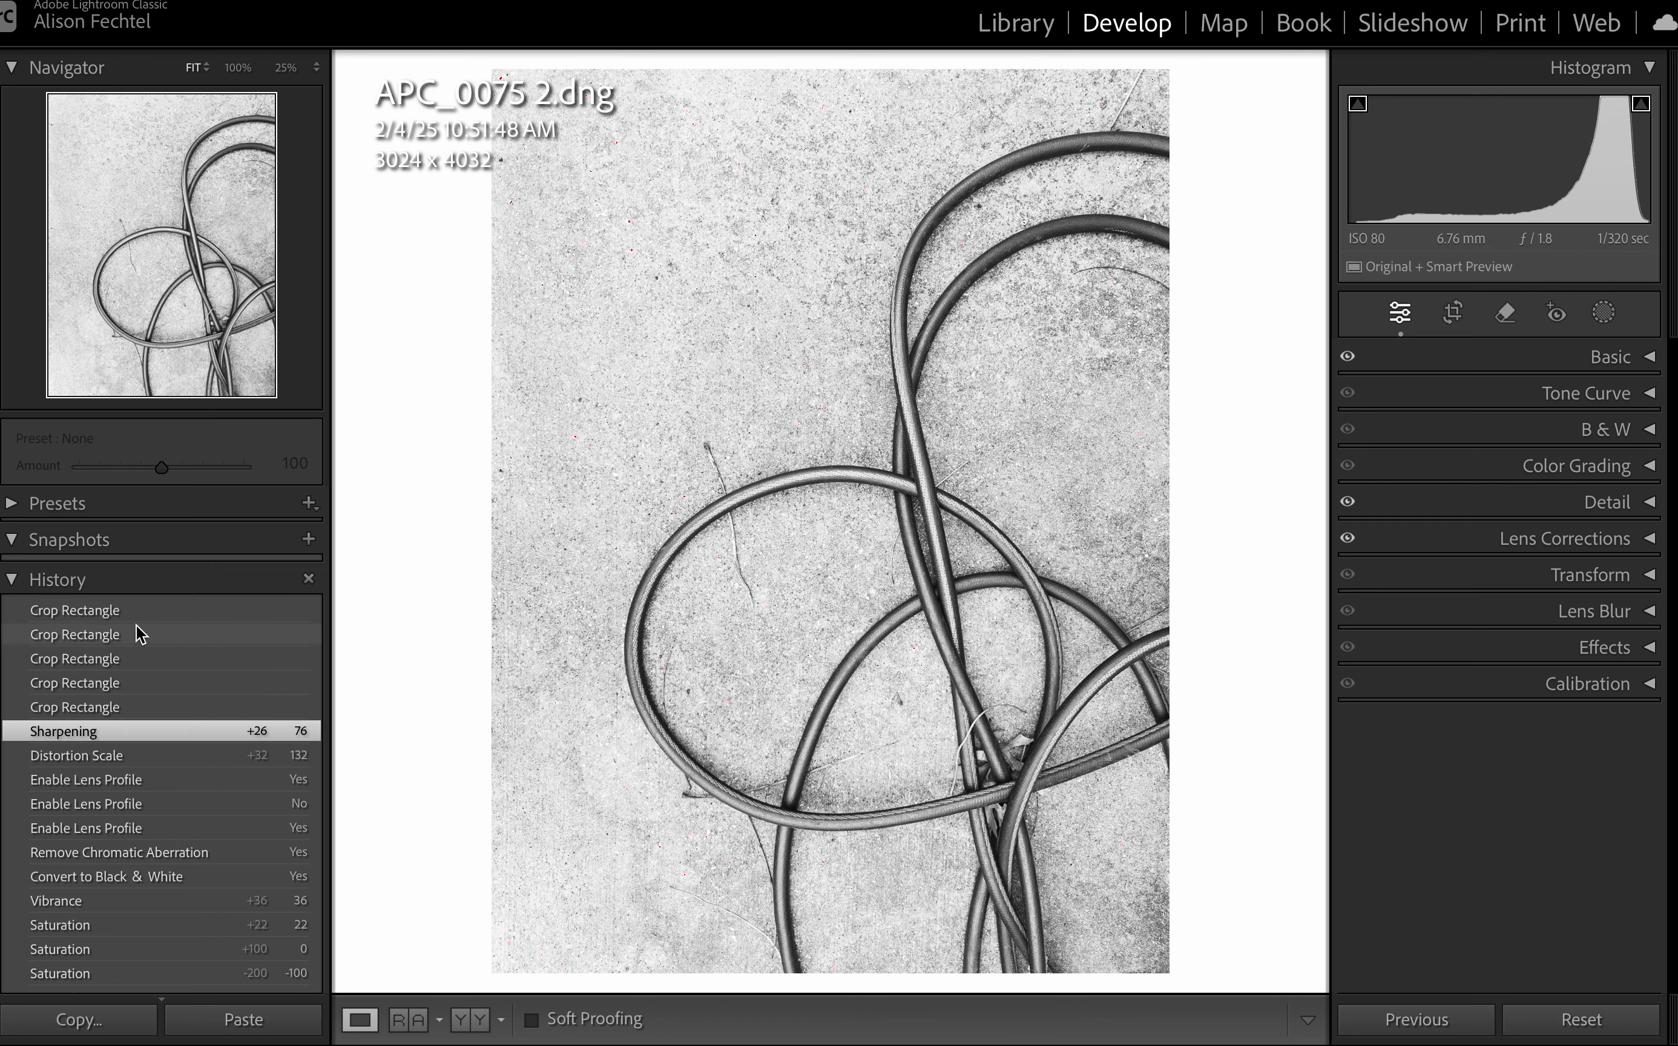
click(136, 610)
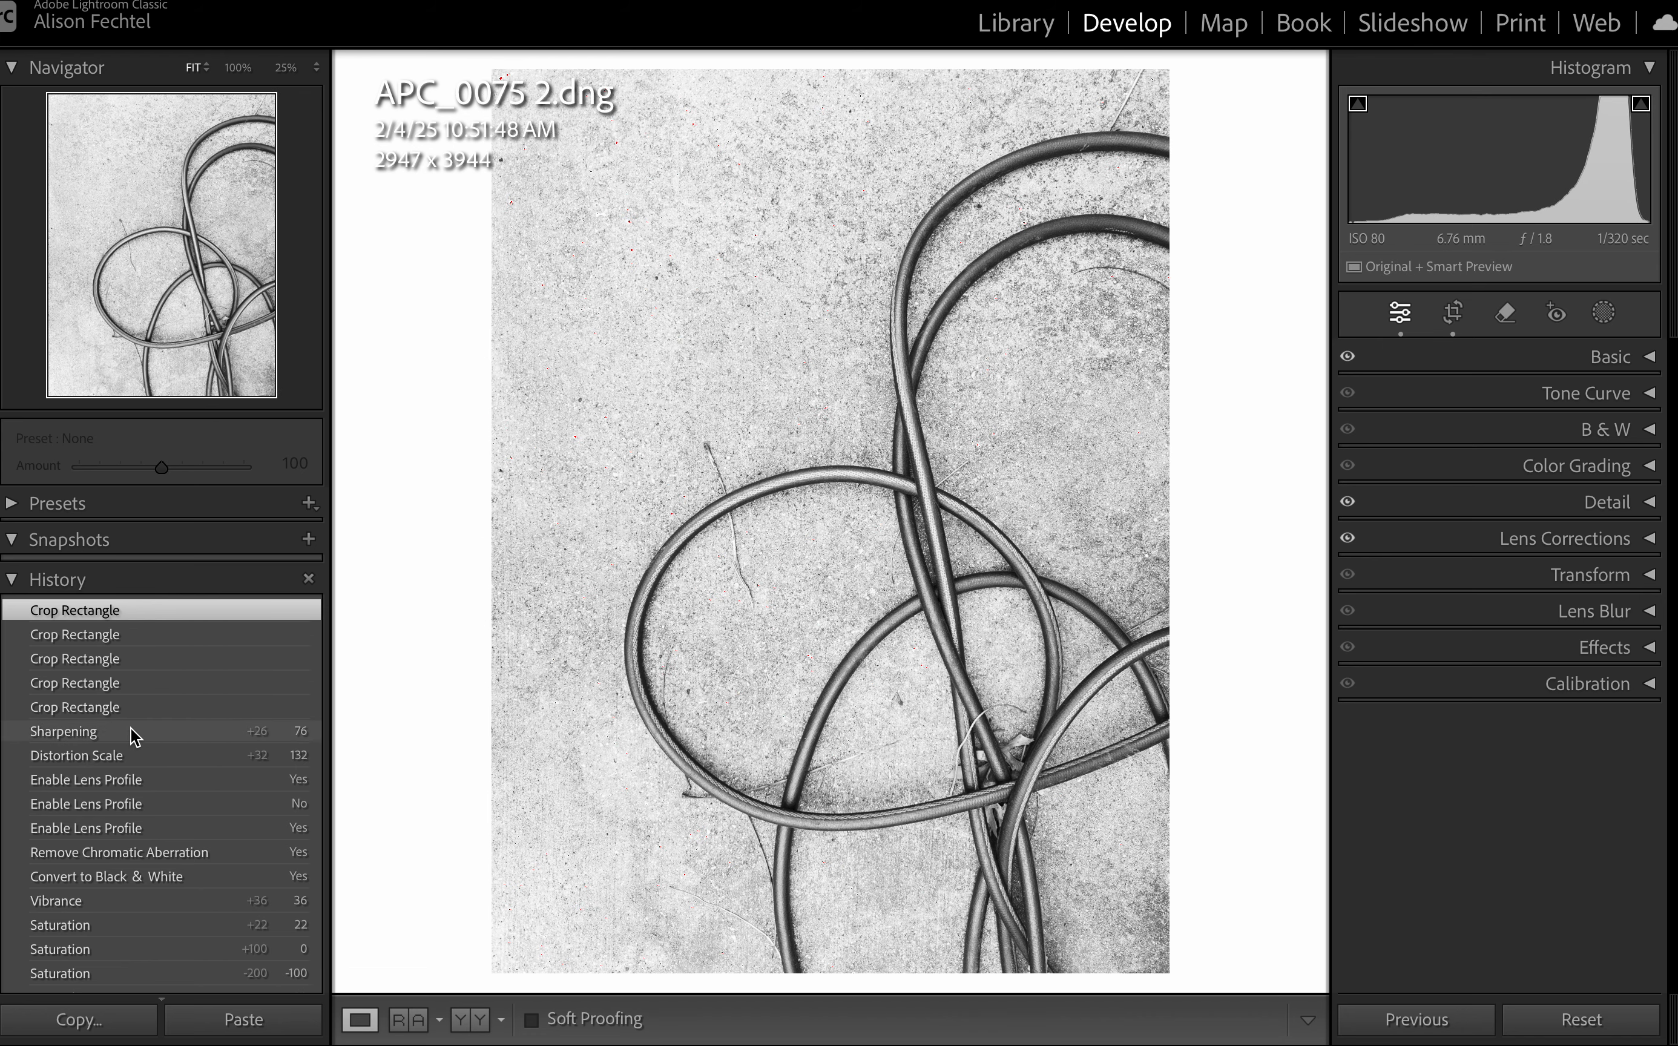
click(134, 733)
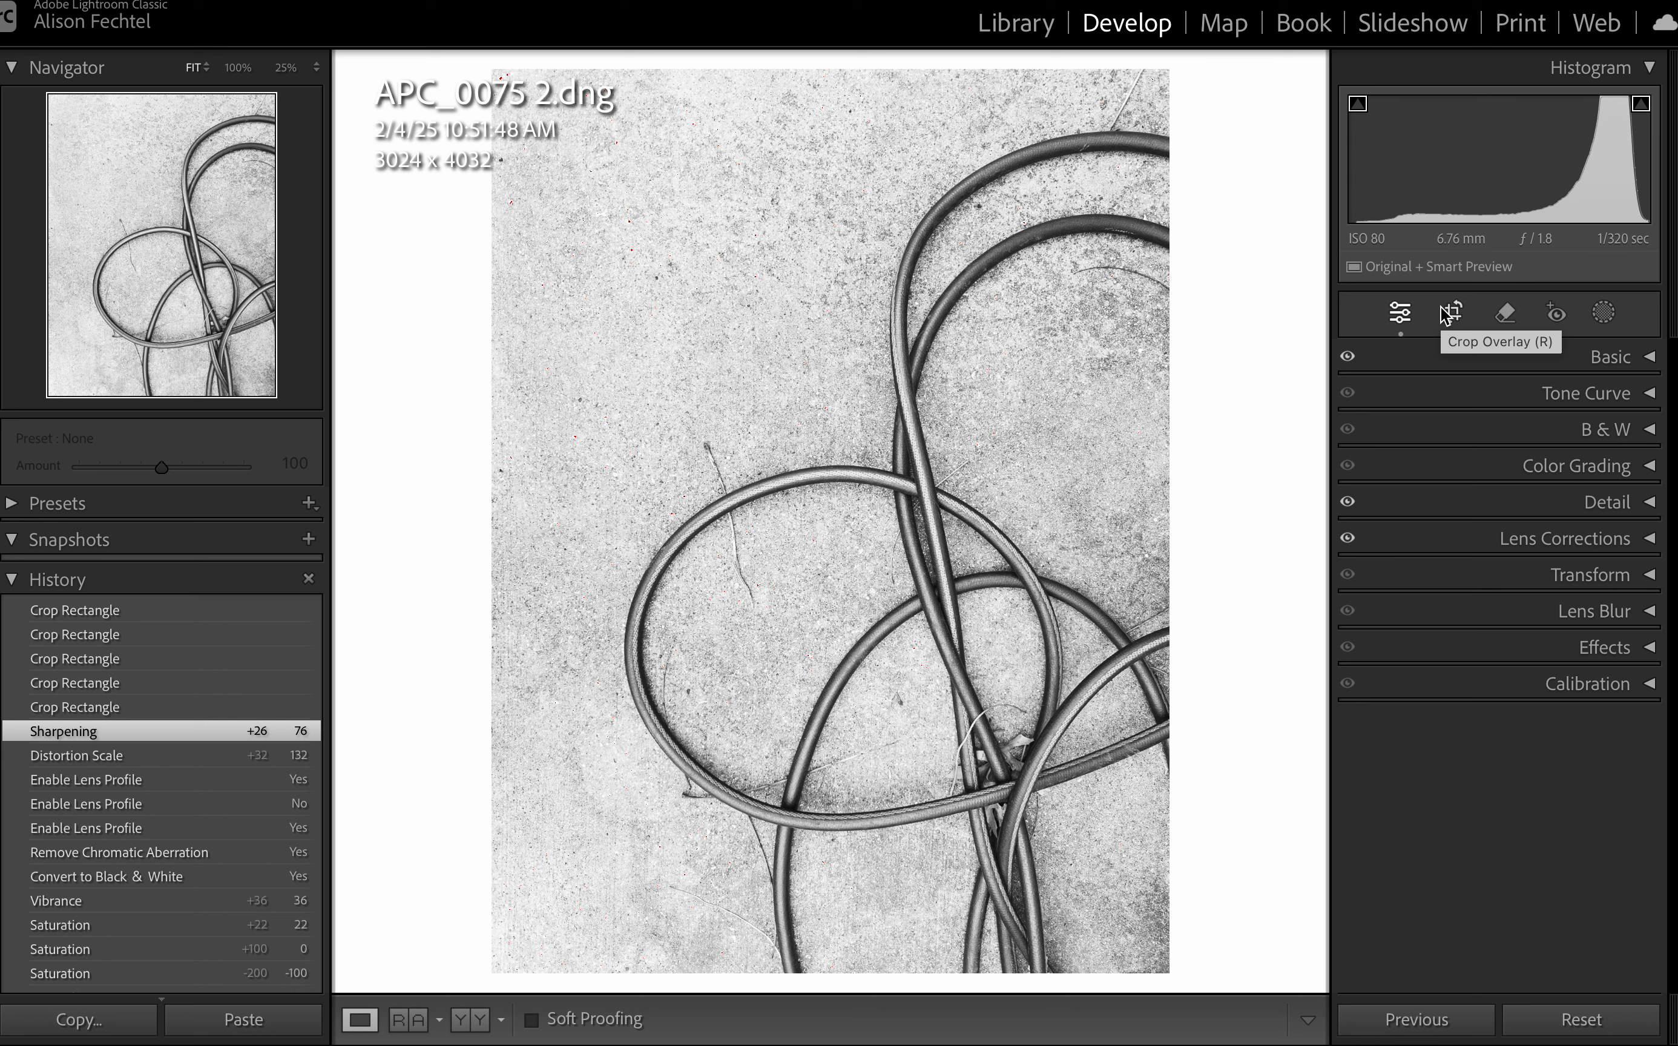
Activate the Remove tool in Remove mode, enable generative AI and set the brush size to 18
click(1502, 317)
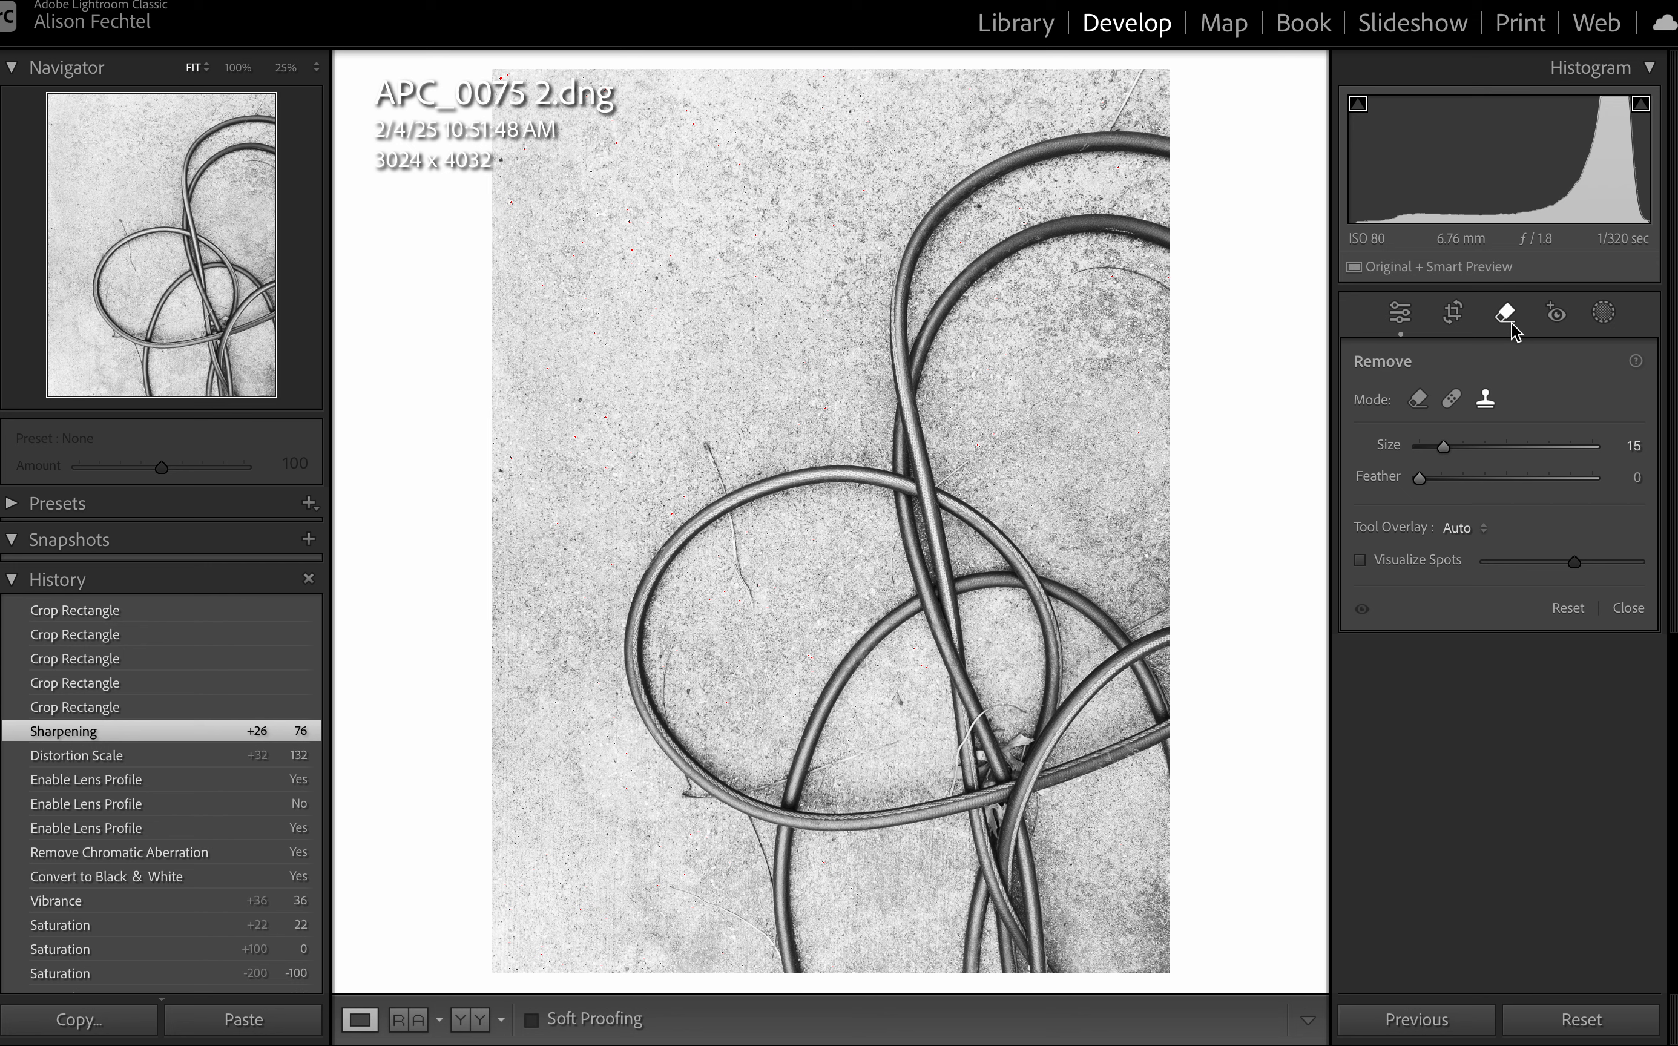
click(1418, 402)
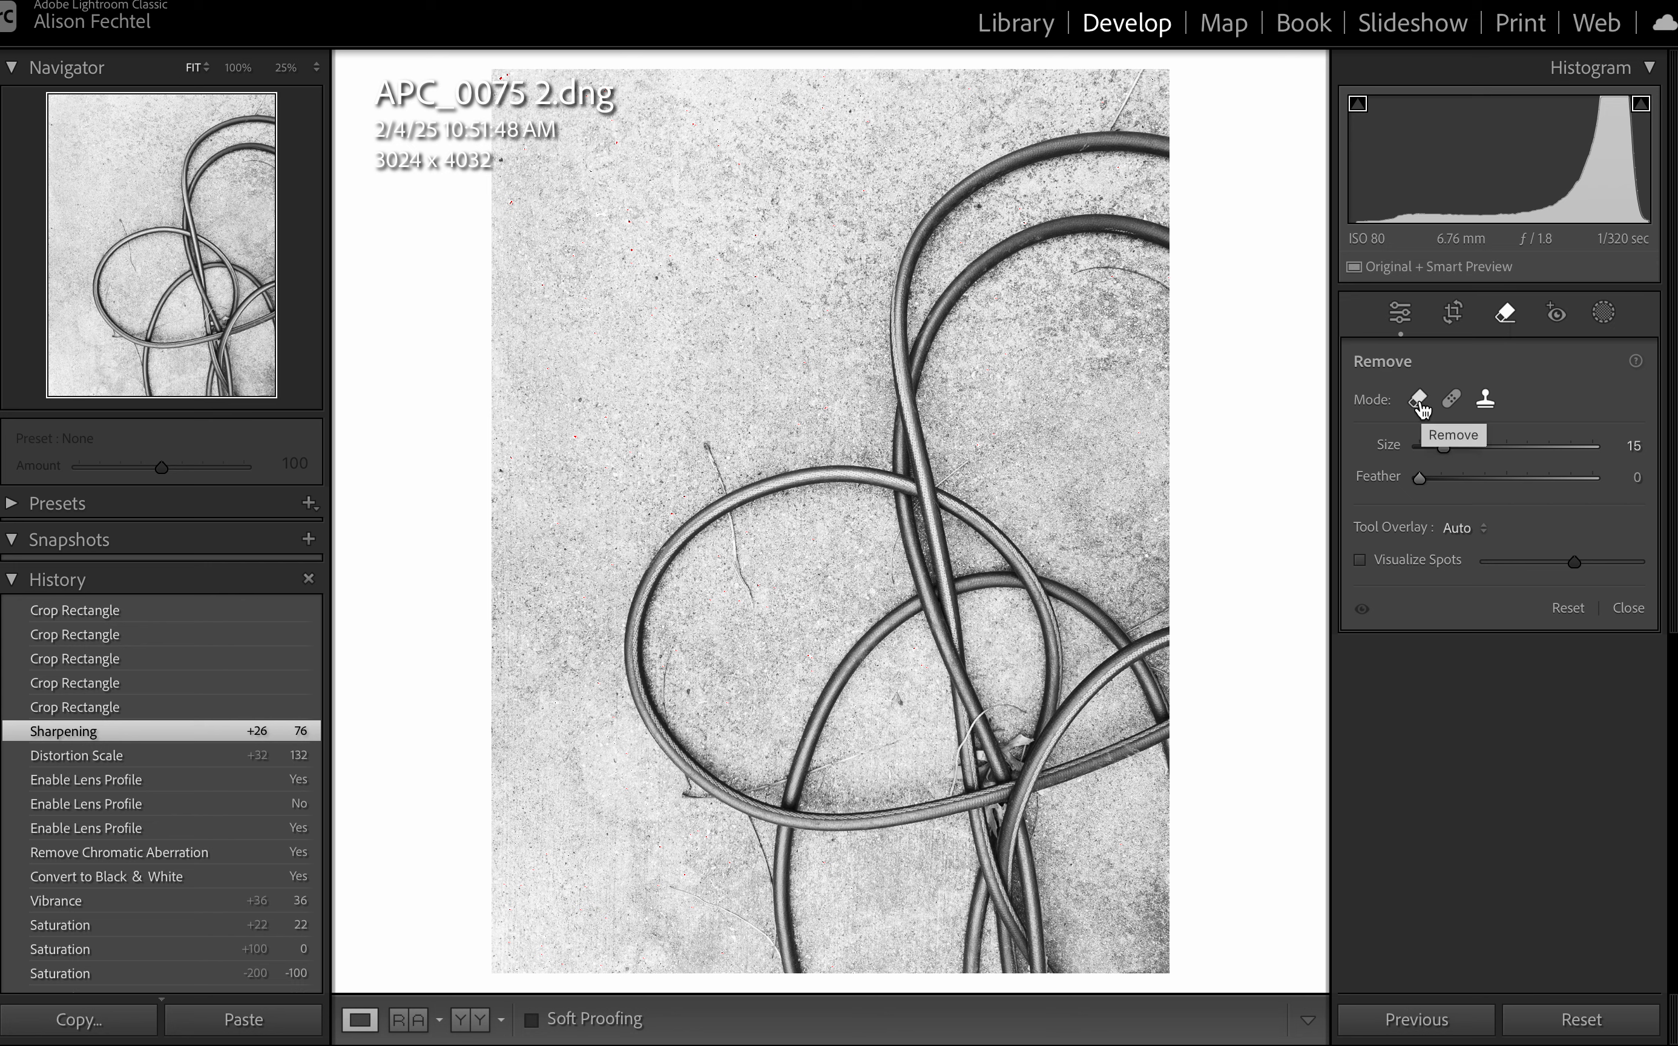
click(1449, 404)
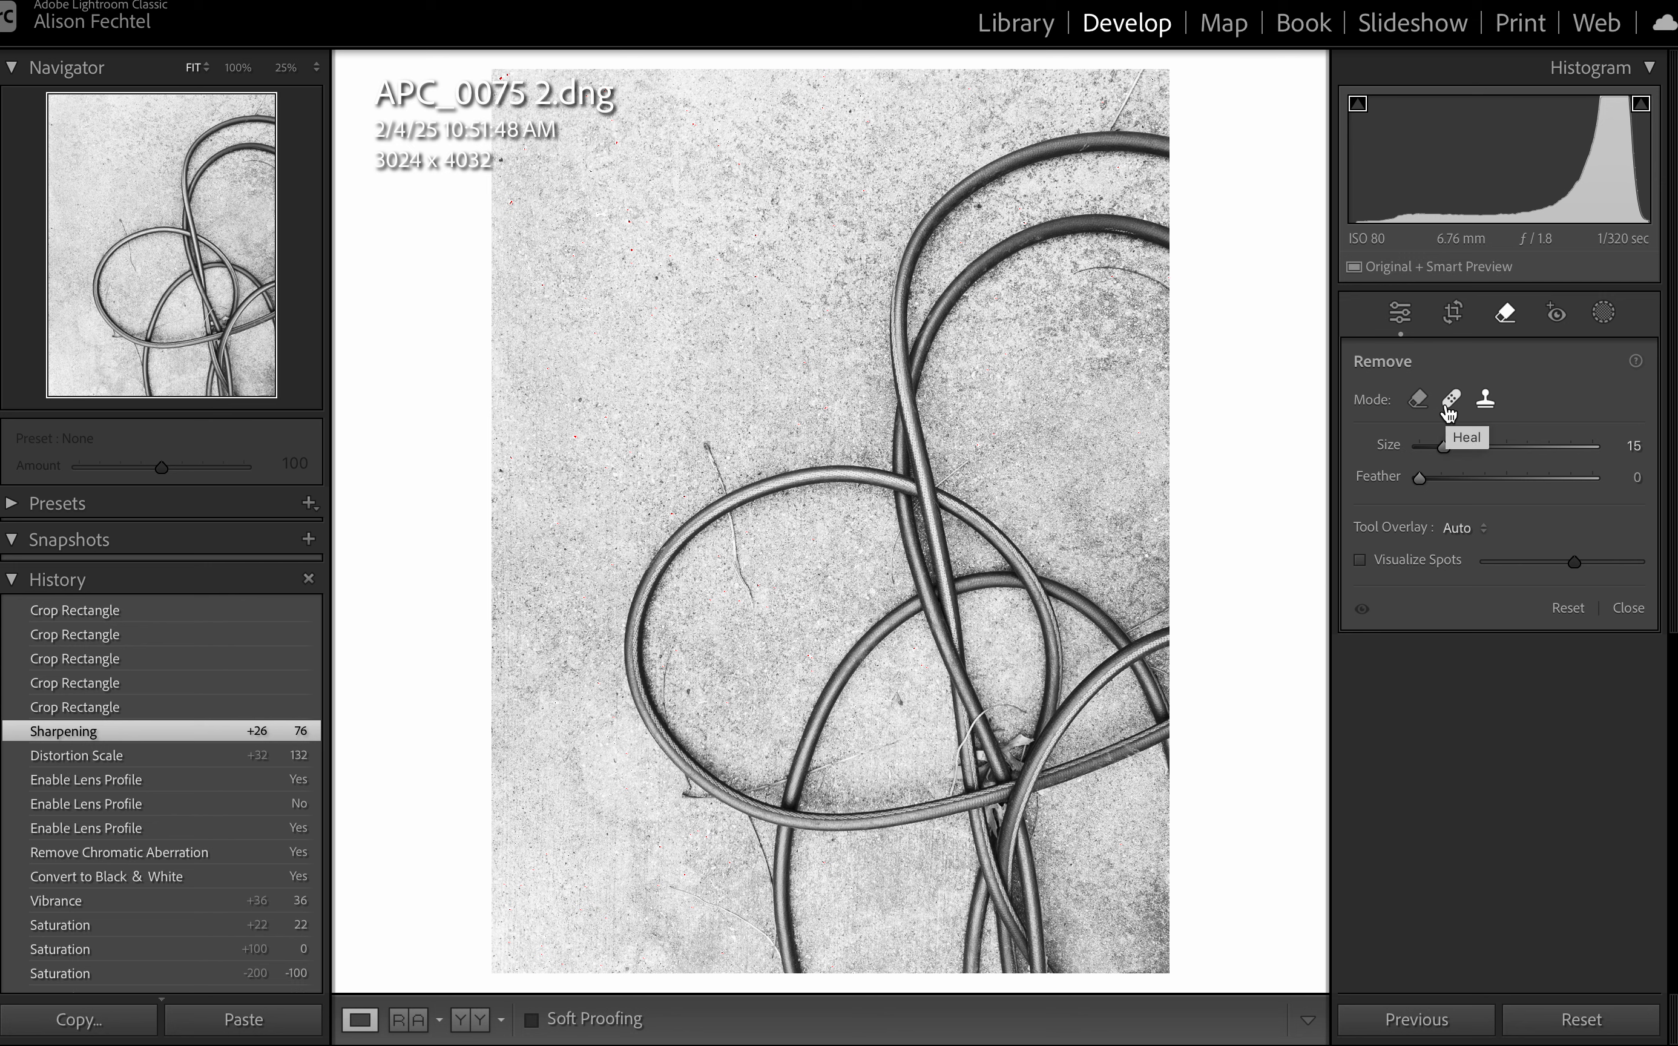
click(1485, 408)
click(1420, 402)
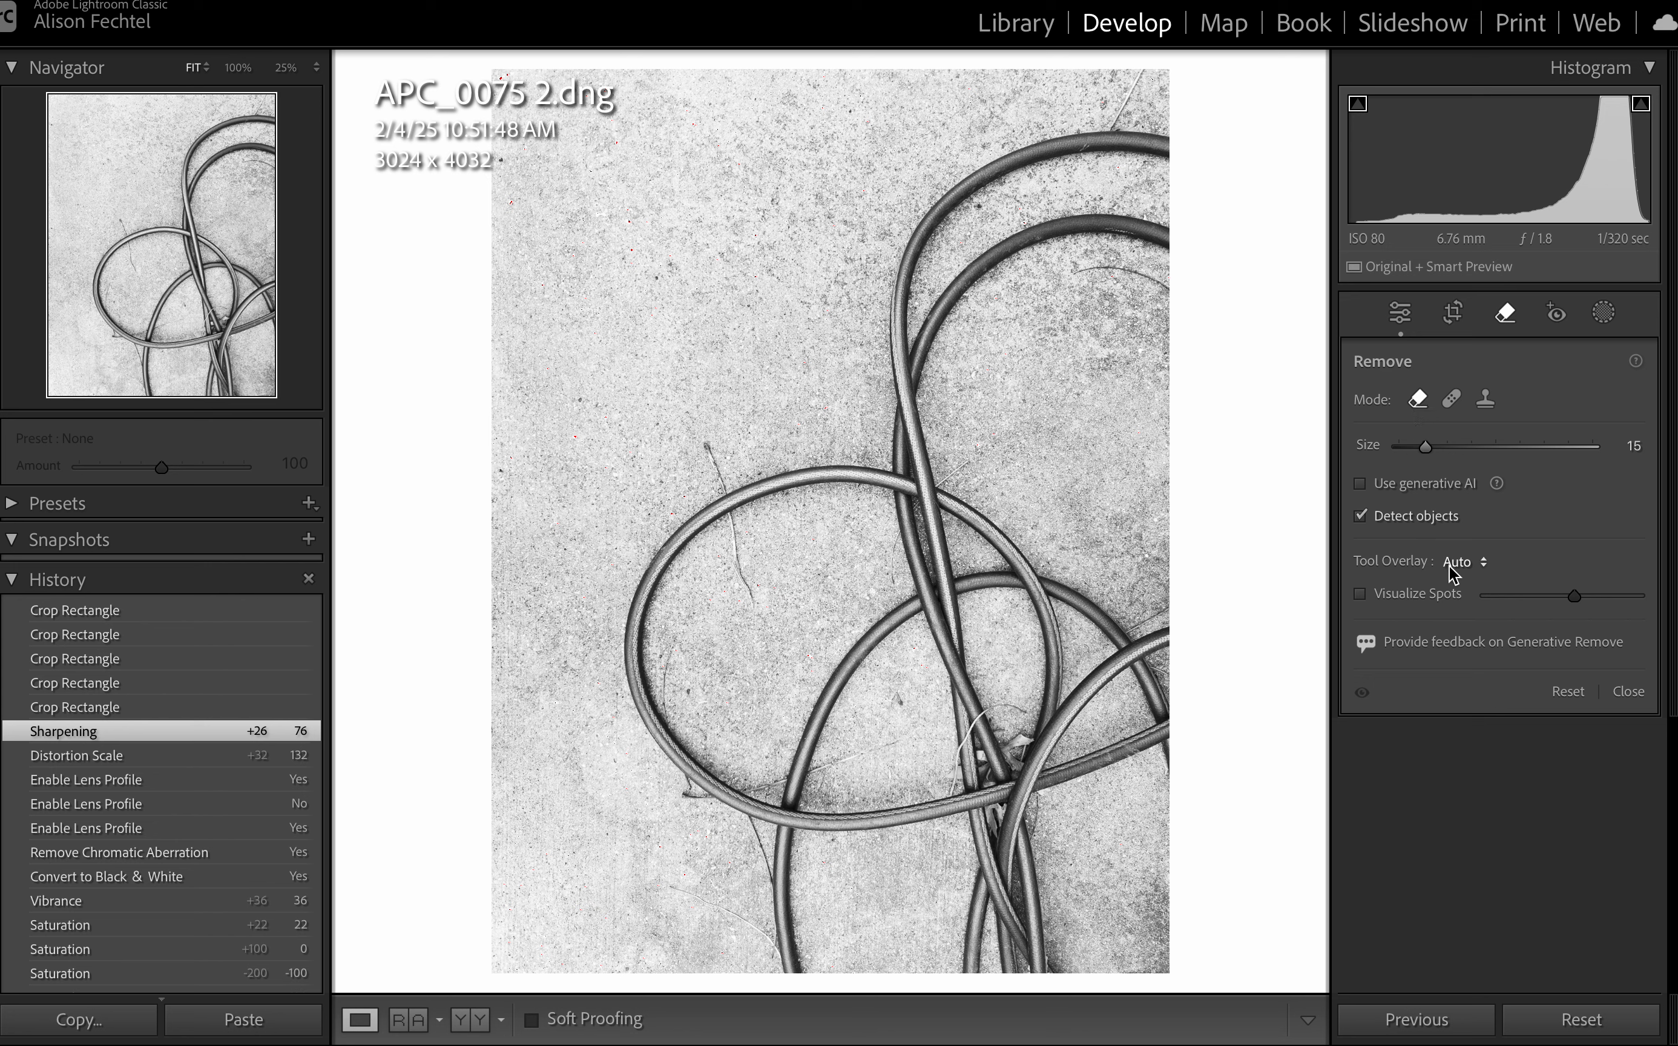
click(1360, 484)
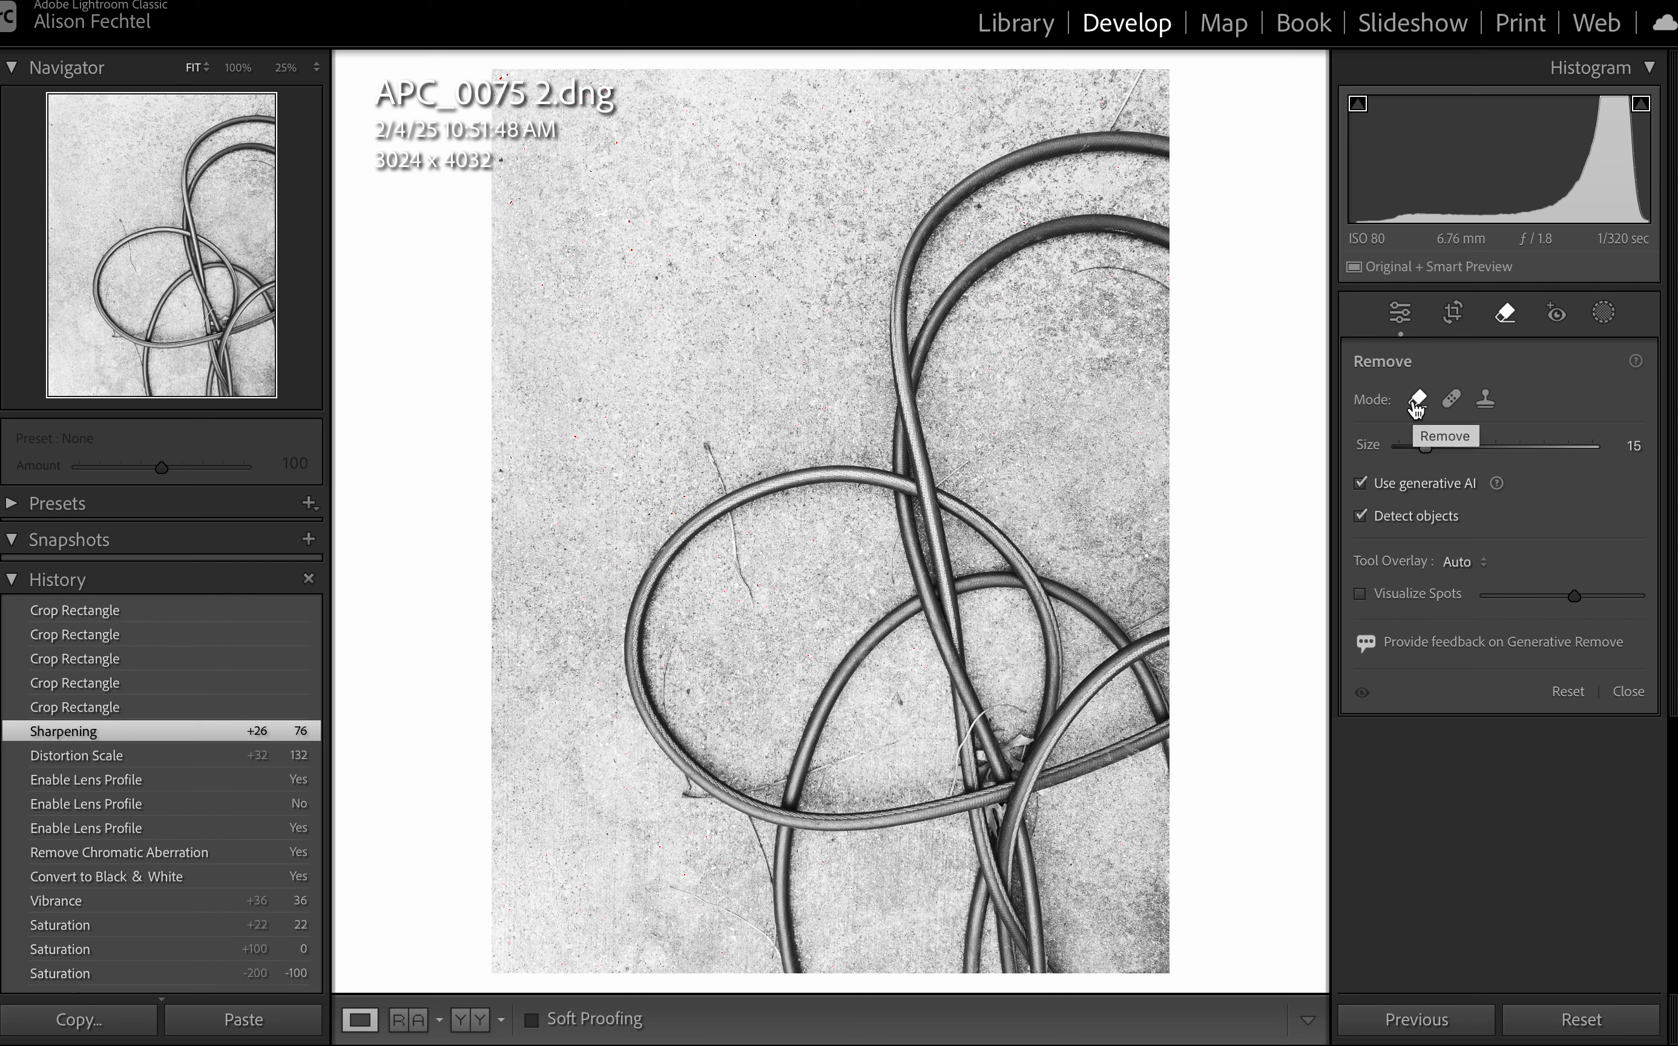
mouse_move(1425, 447)
mouse_down()
mouse_move(1611, 426)
mouse_move(1415, 434)
mouse_move(1450, 427)
mouse_move(1431, 434)
mouse_up()
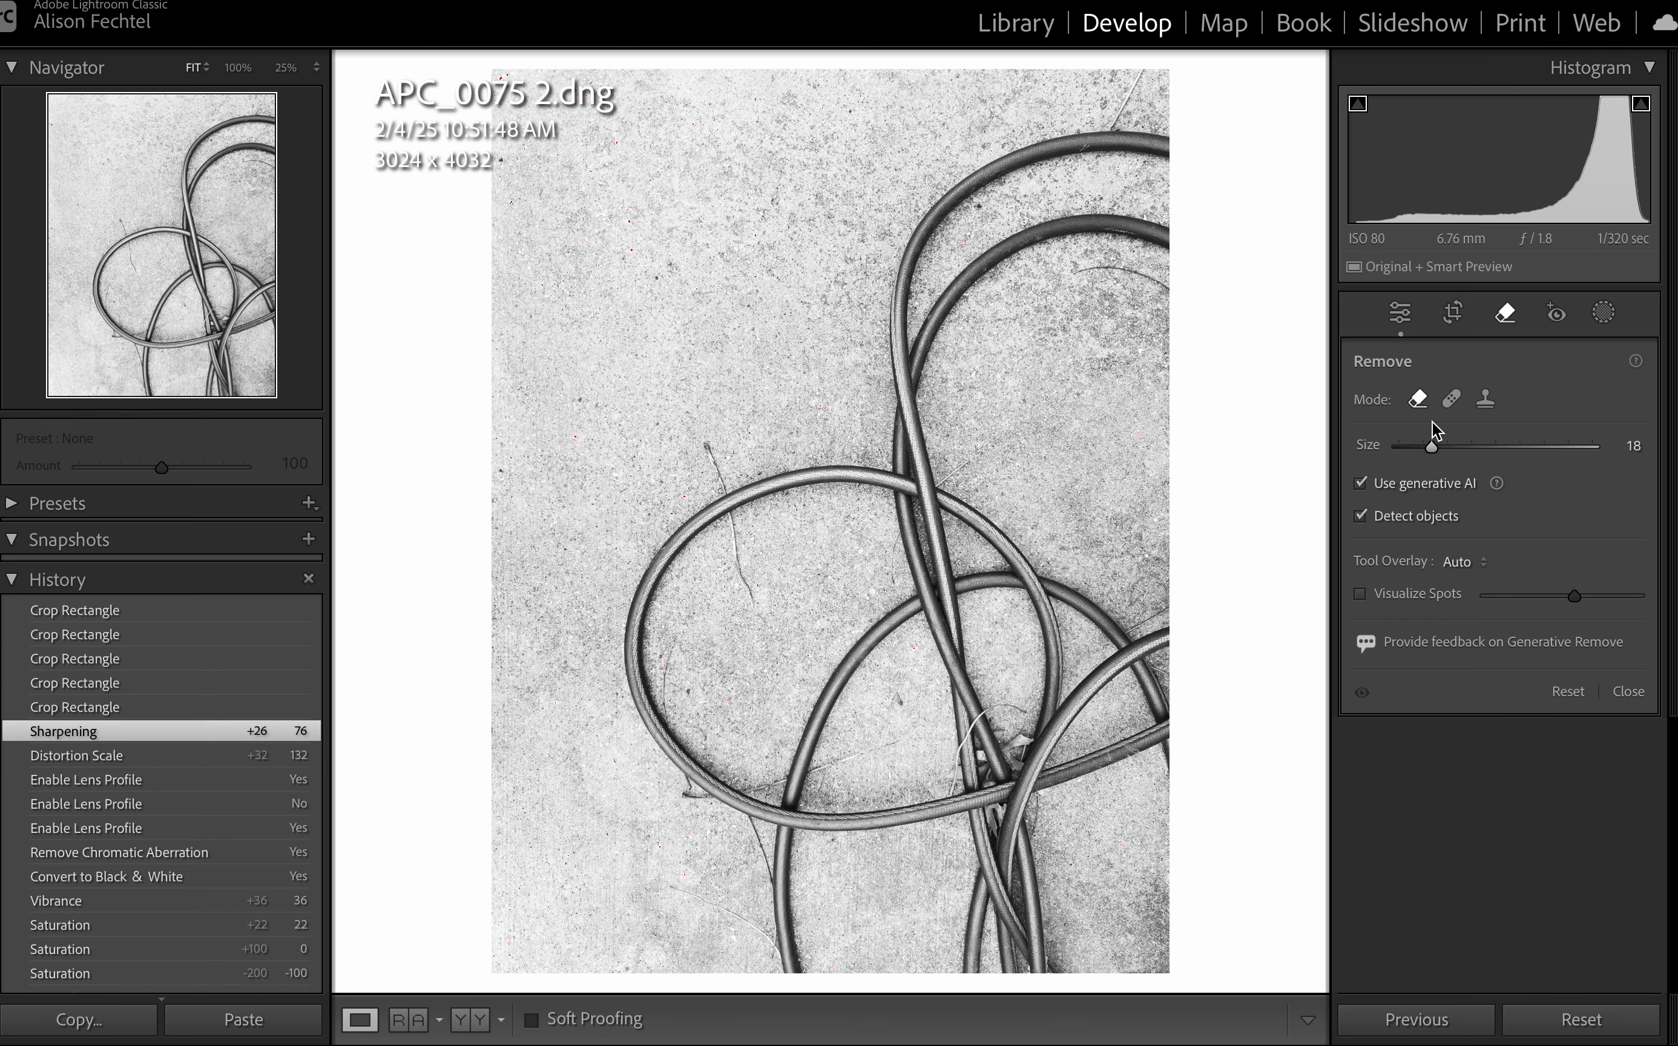
Paint over the twig inside the upper part of the hose loop and remove it with generative AI
key(super+equal)
key(super+equal)
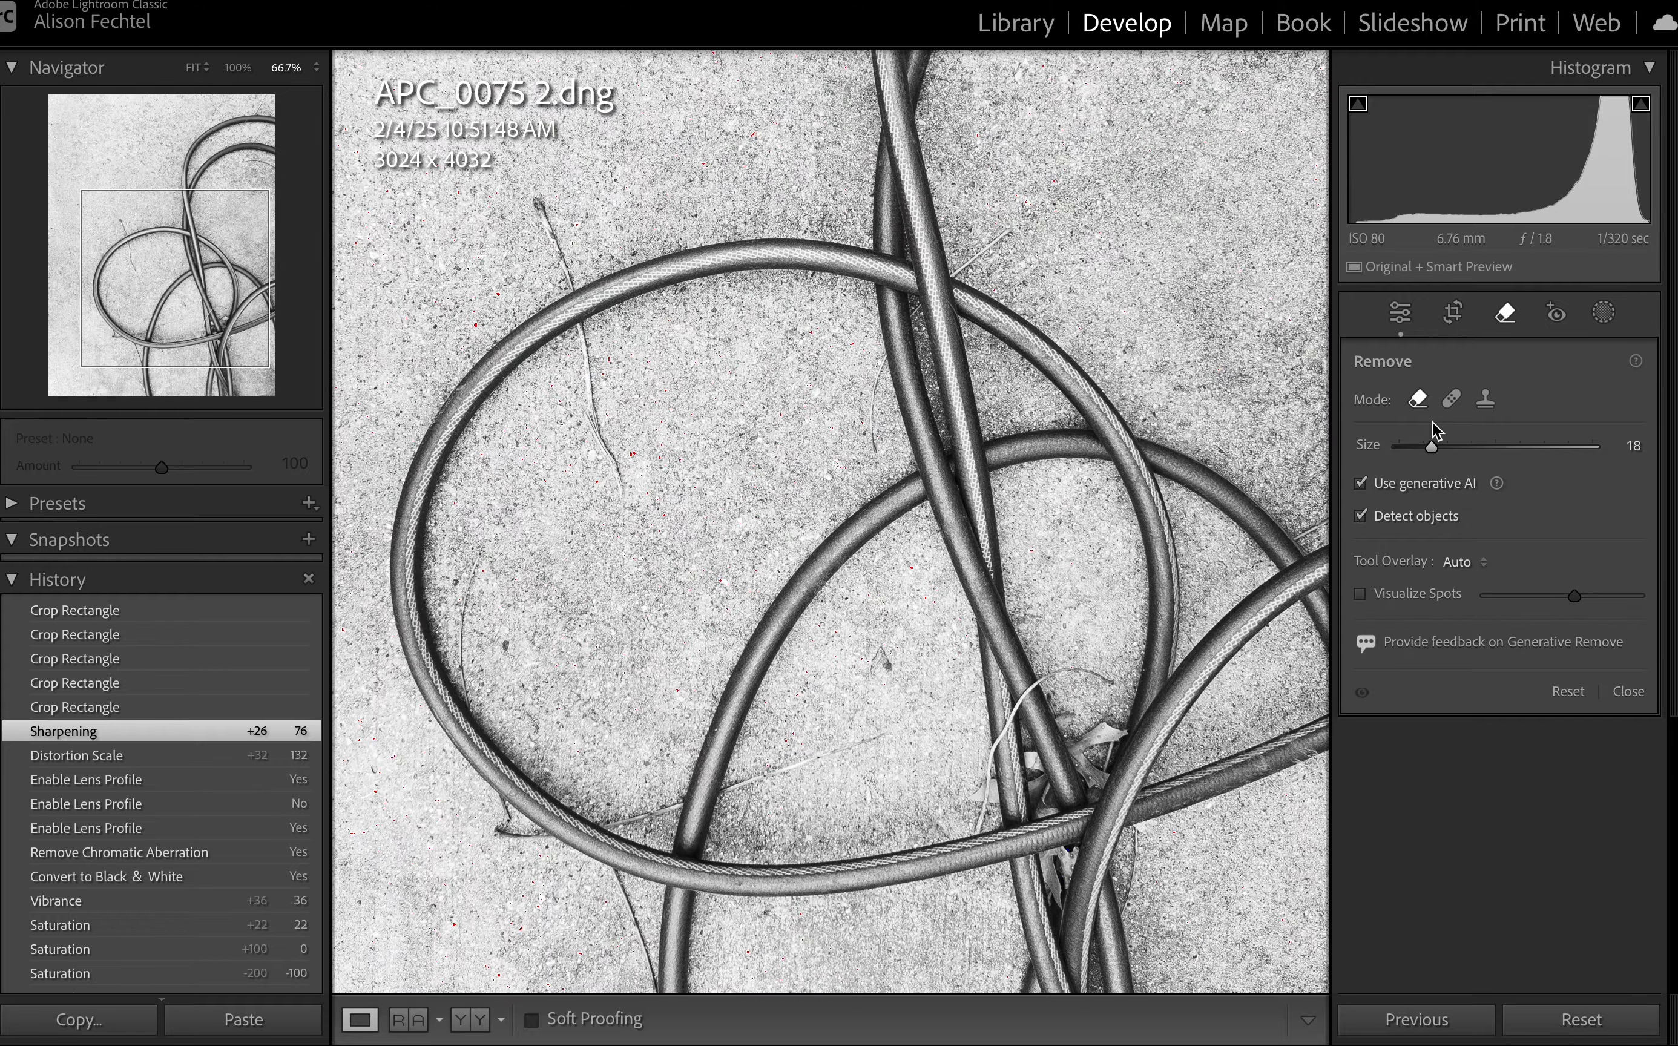
key(super+equal)
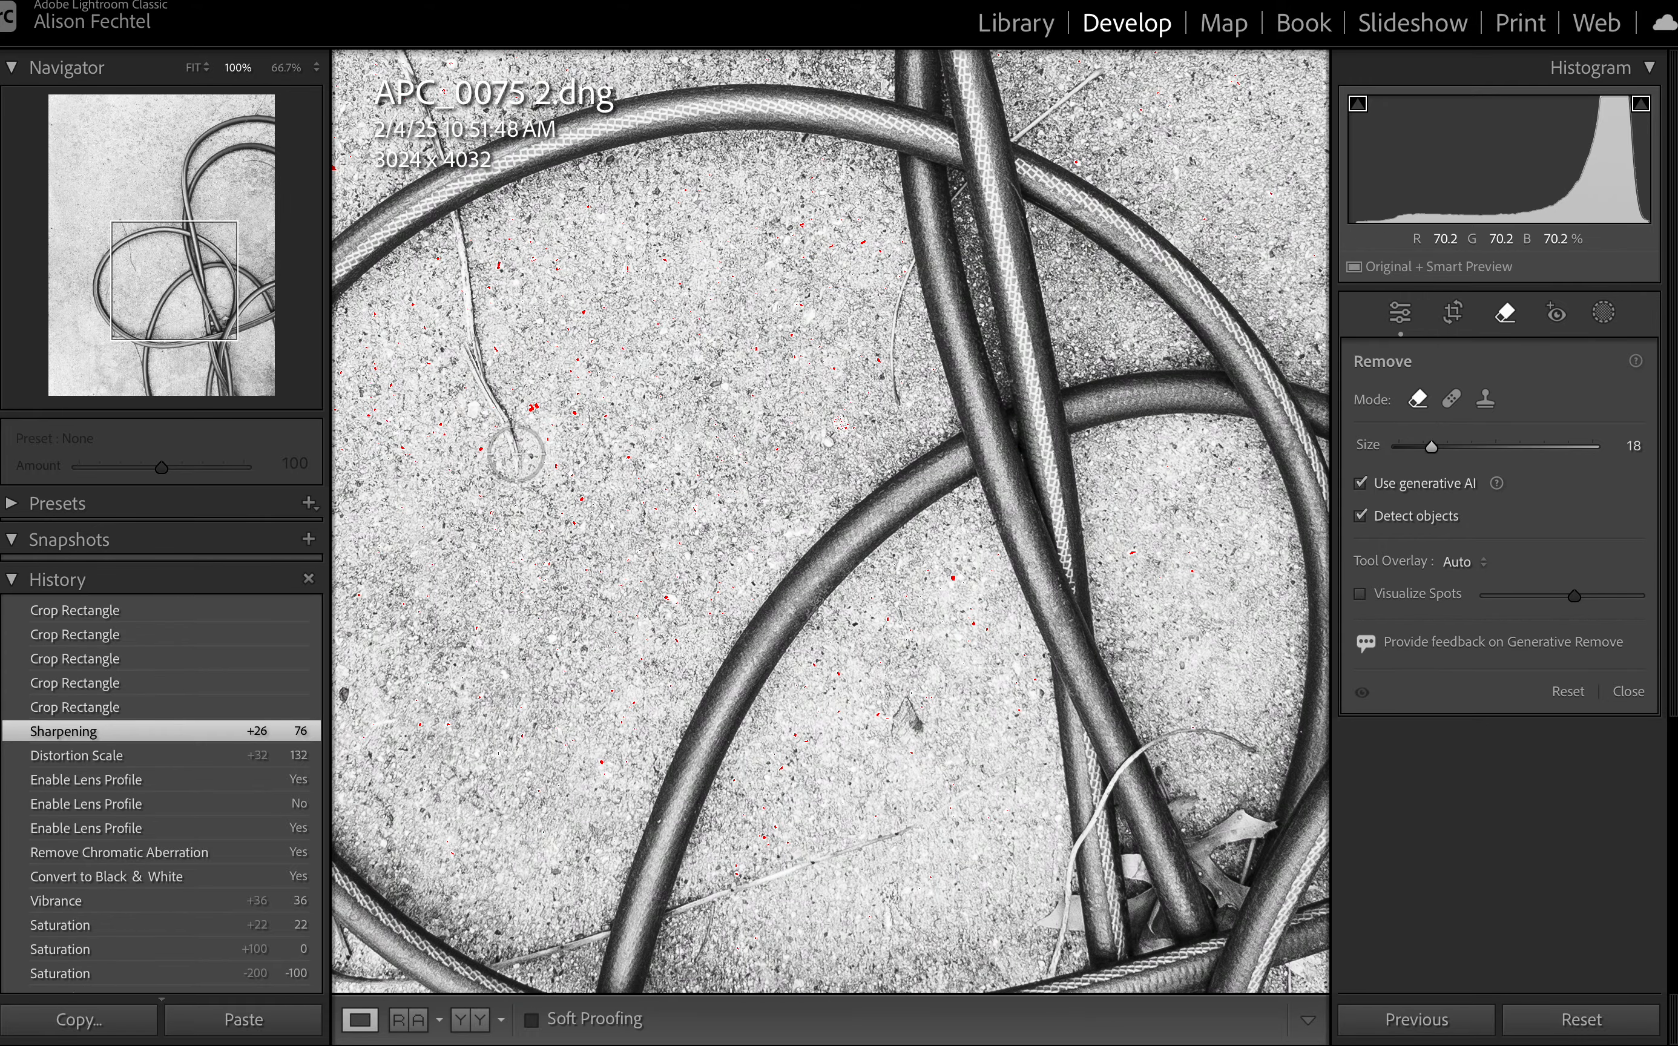
mouse_move(516, 455)
mouse_down()
mouse_move(485, 372)
mouse_move(470, 242)
mouse_up()
drag(469, 239, 467, 239)
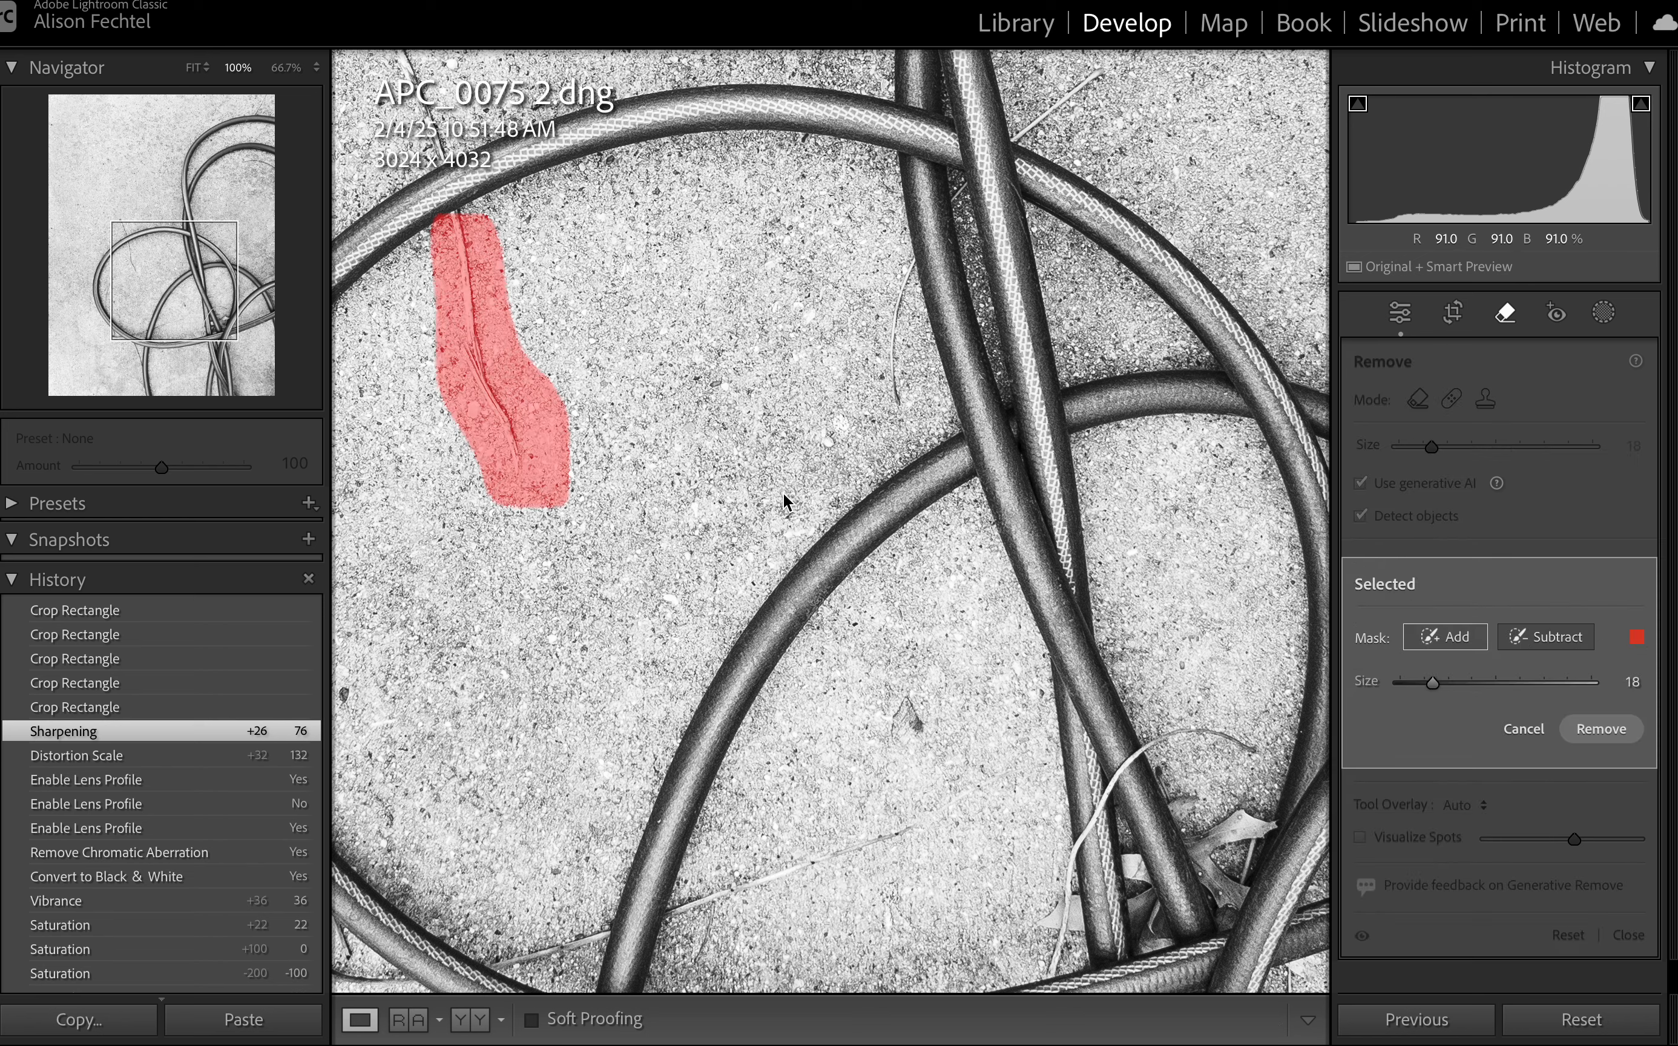
click(1592, 735)
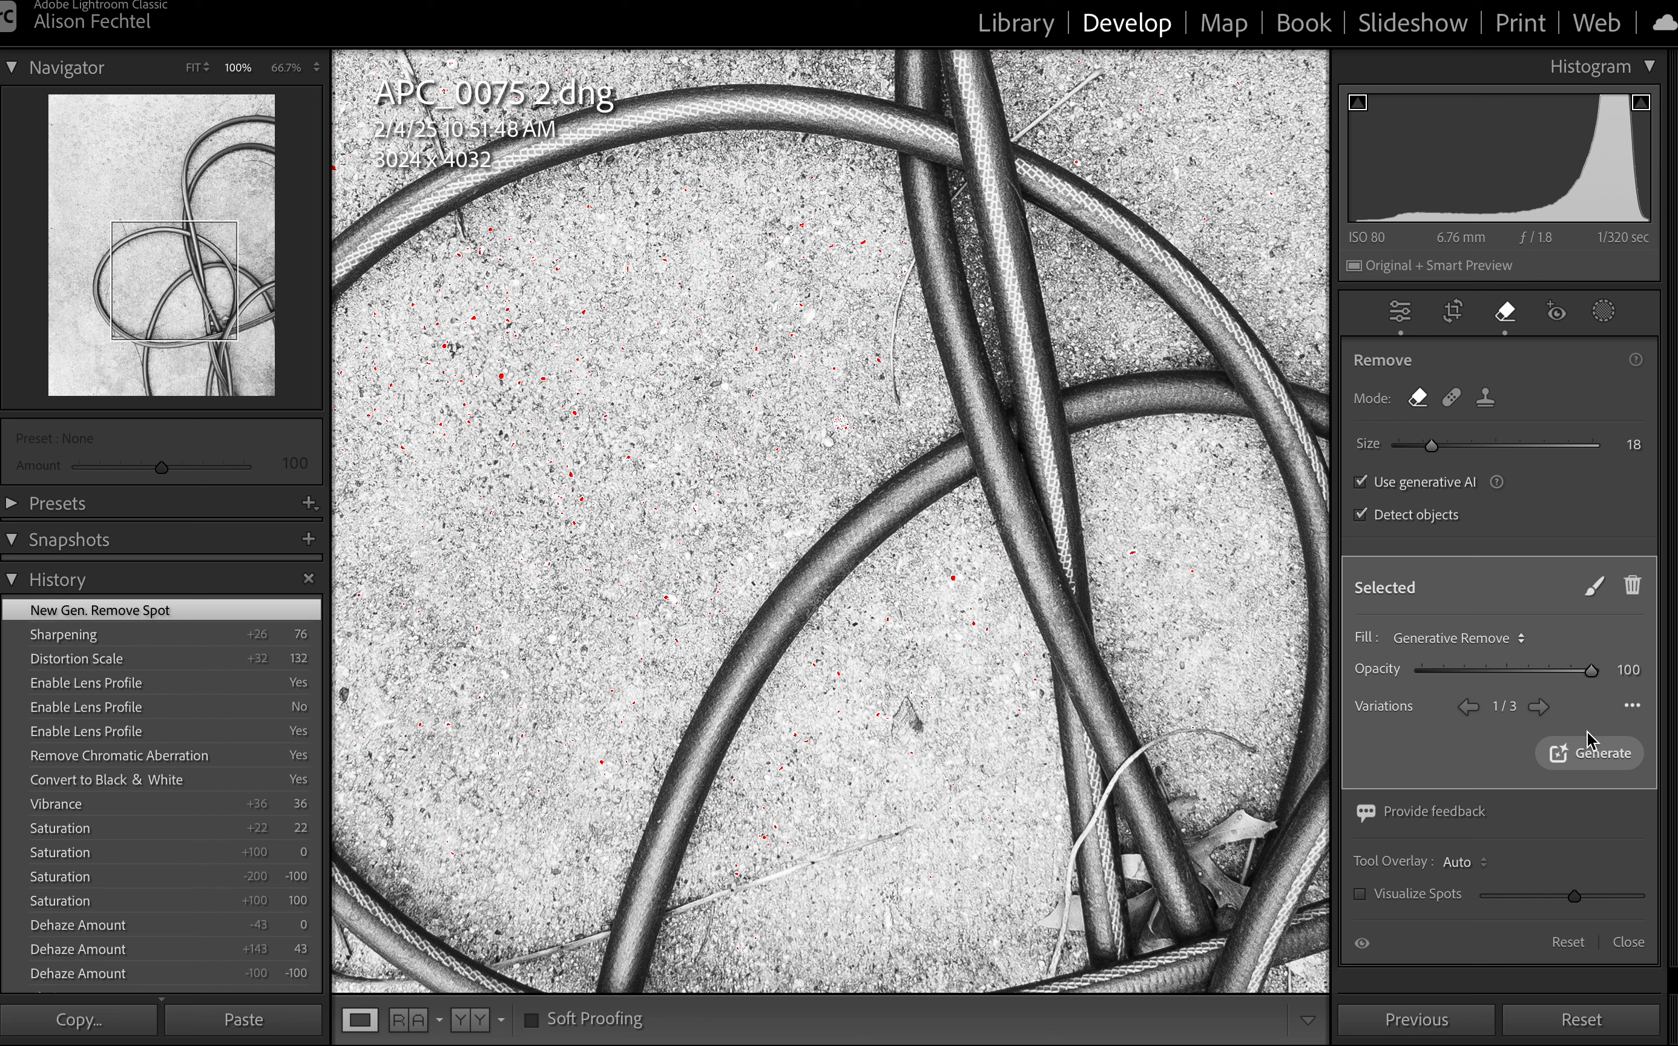
Compare the photo with and without the twig removal and revert it to the Sharpening history state
mouse_move(768, 1041)
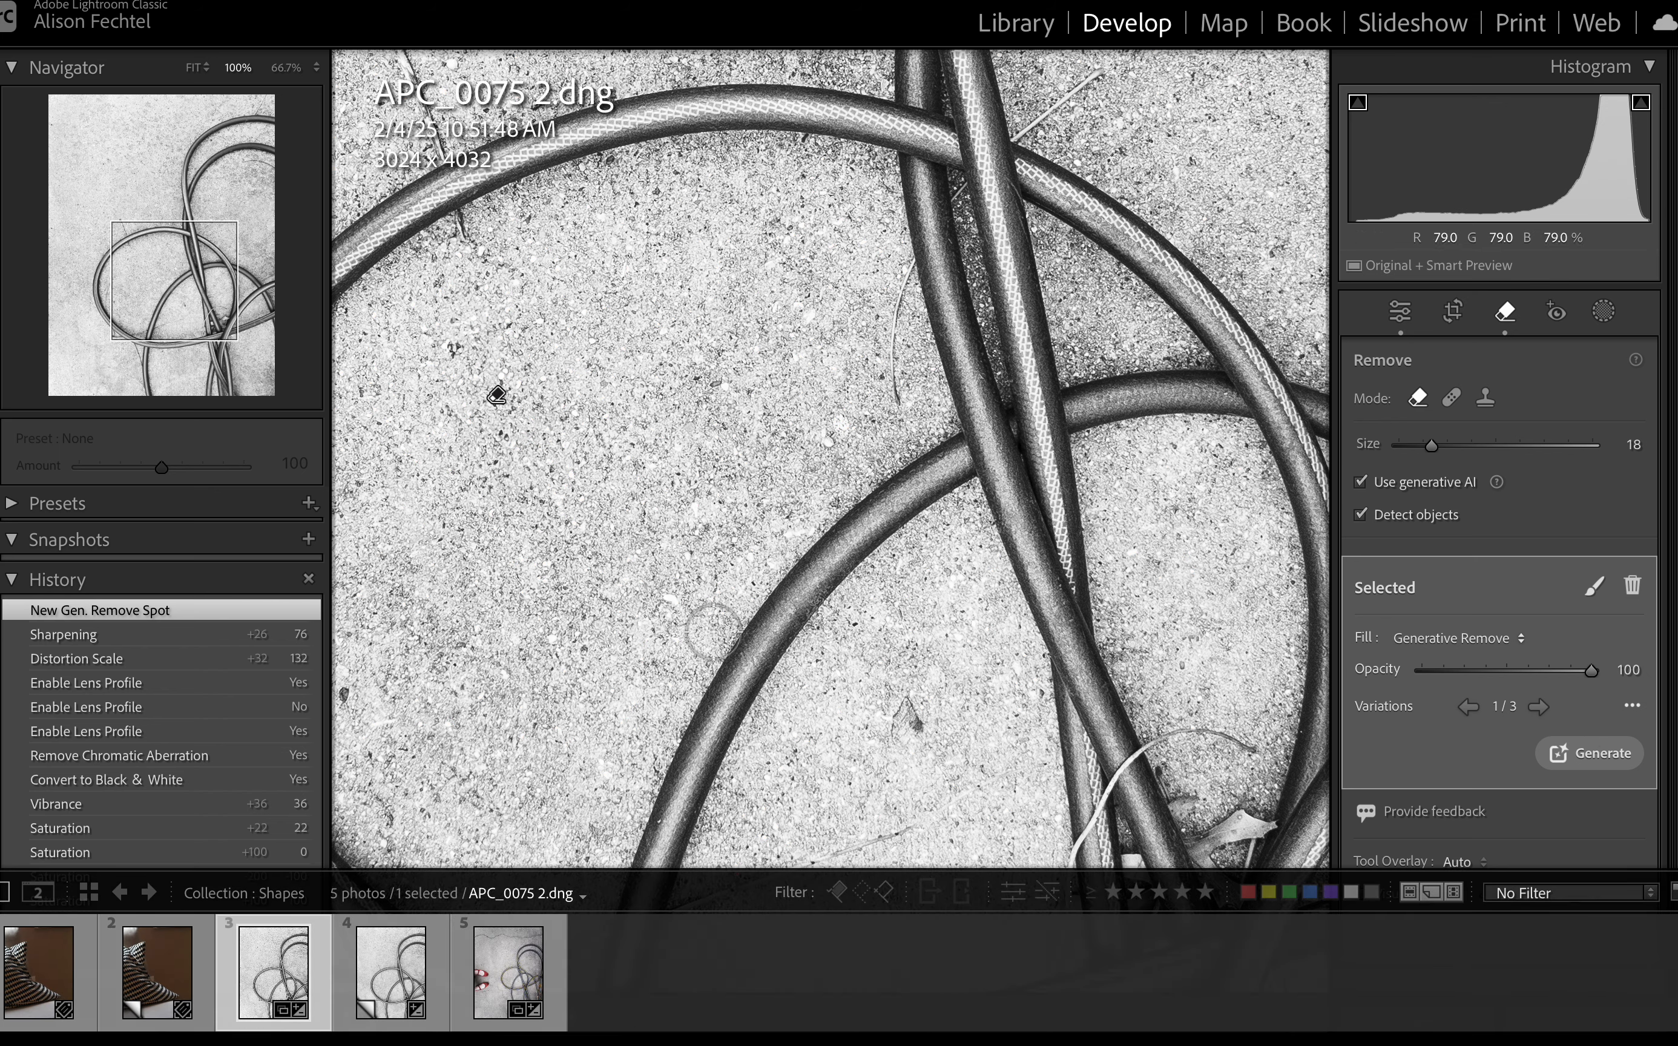
click(159, 635)
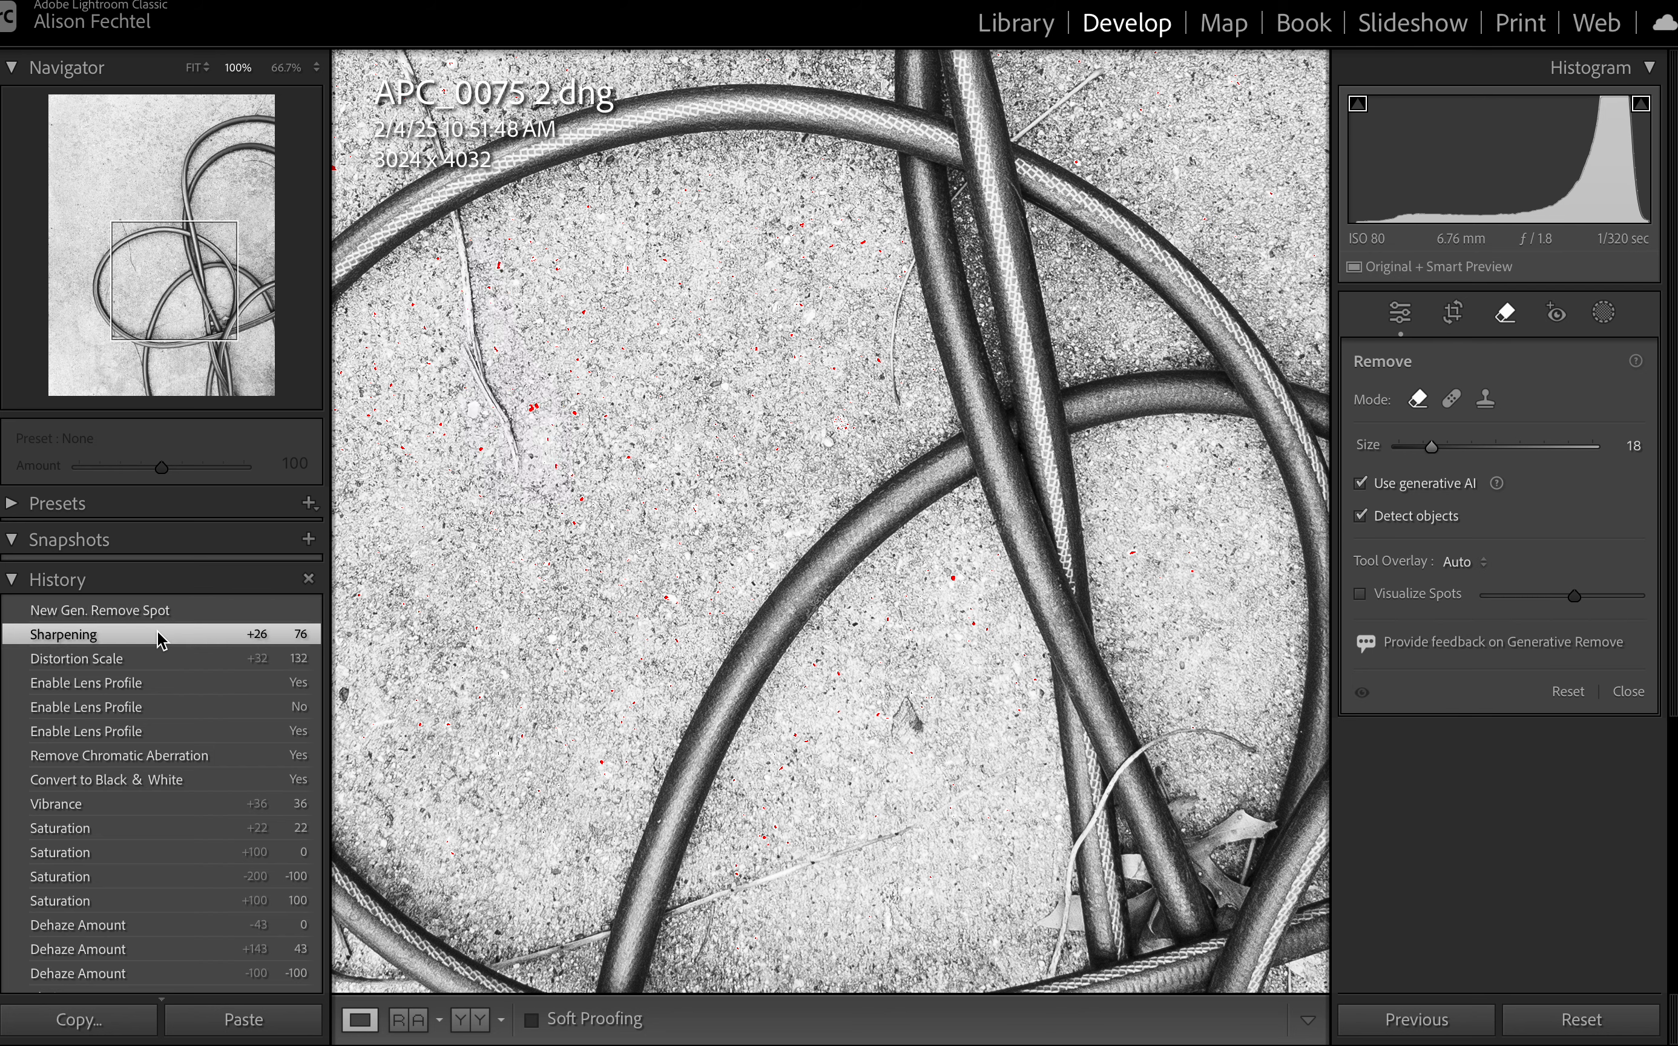
click(158, 611)
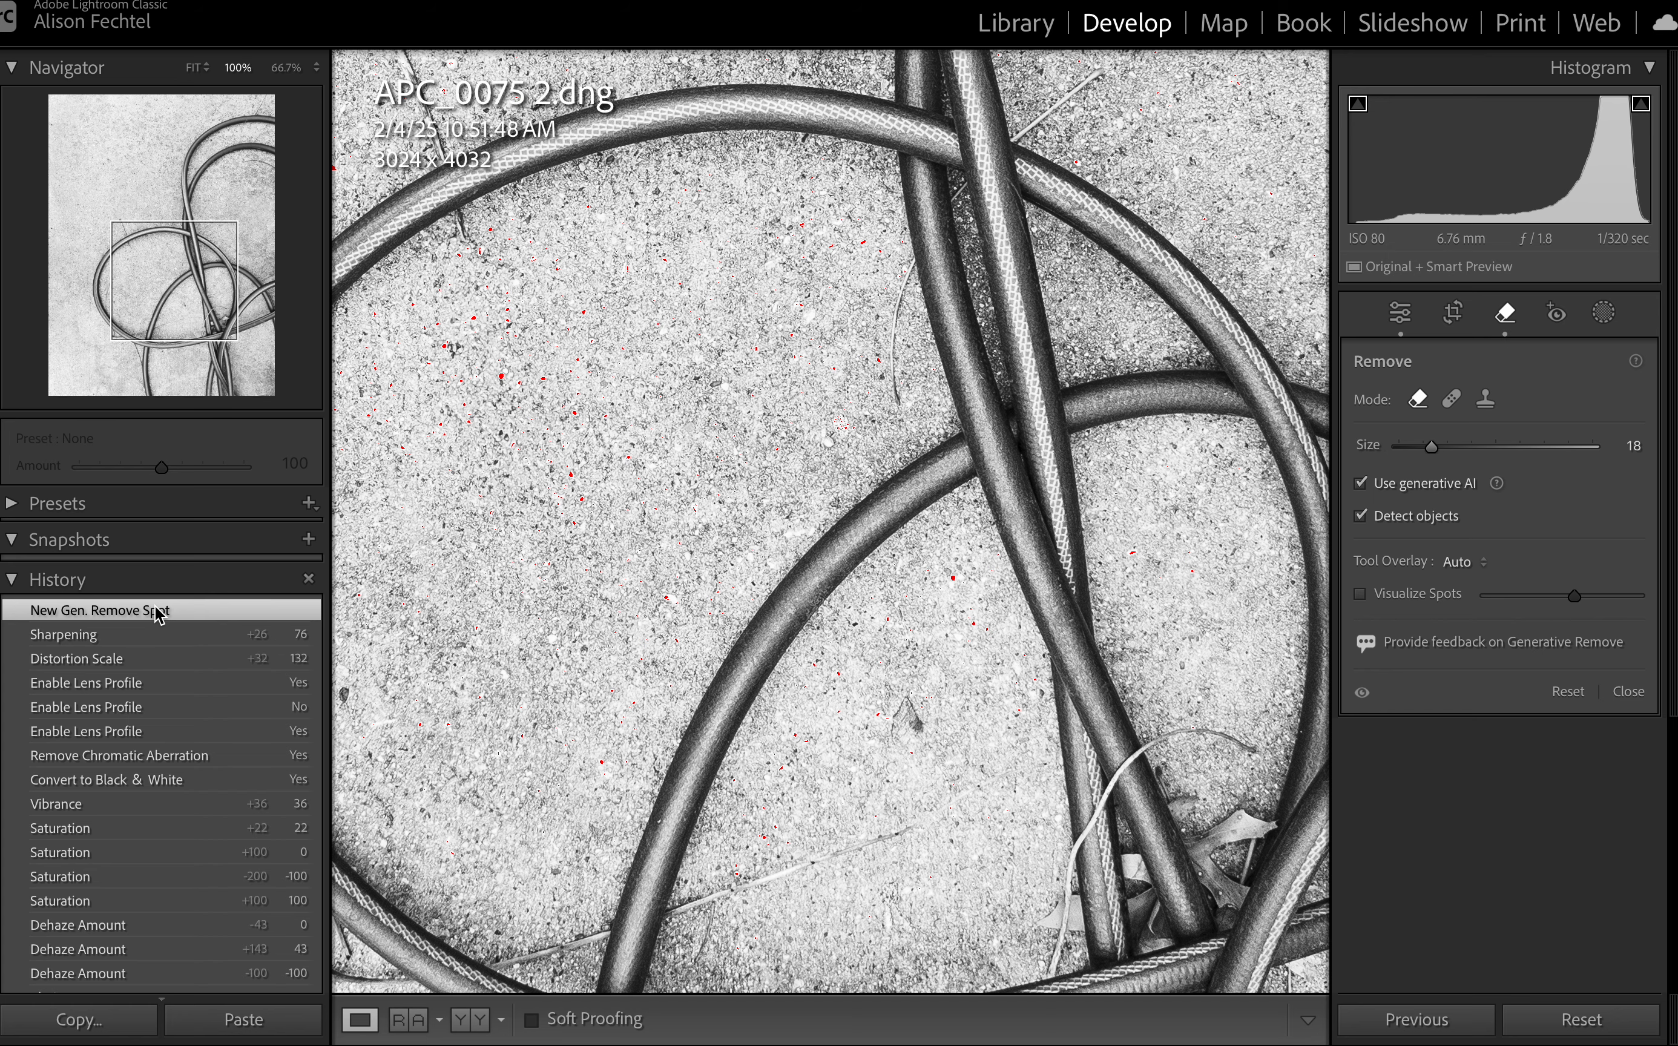
key(super+minus)
key(super+minus)
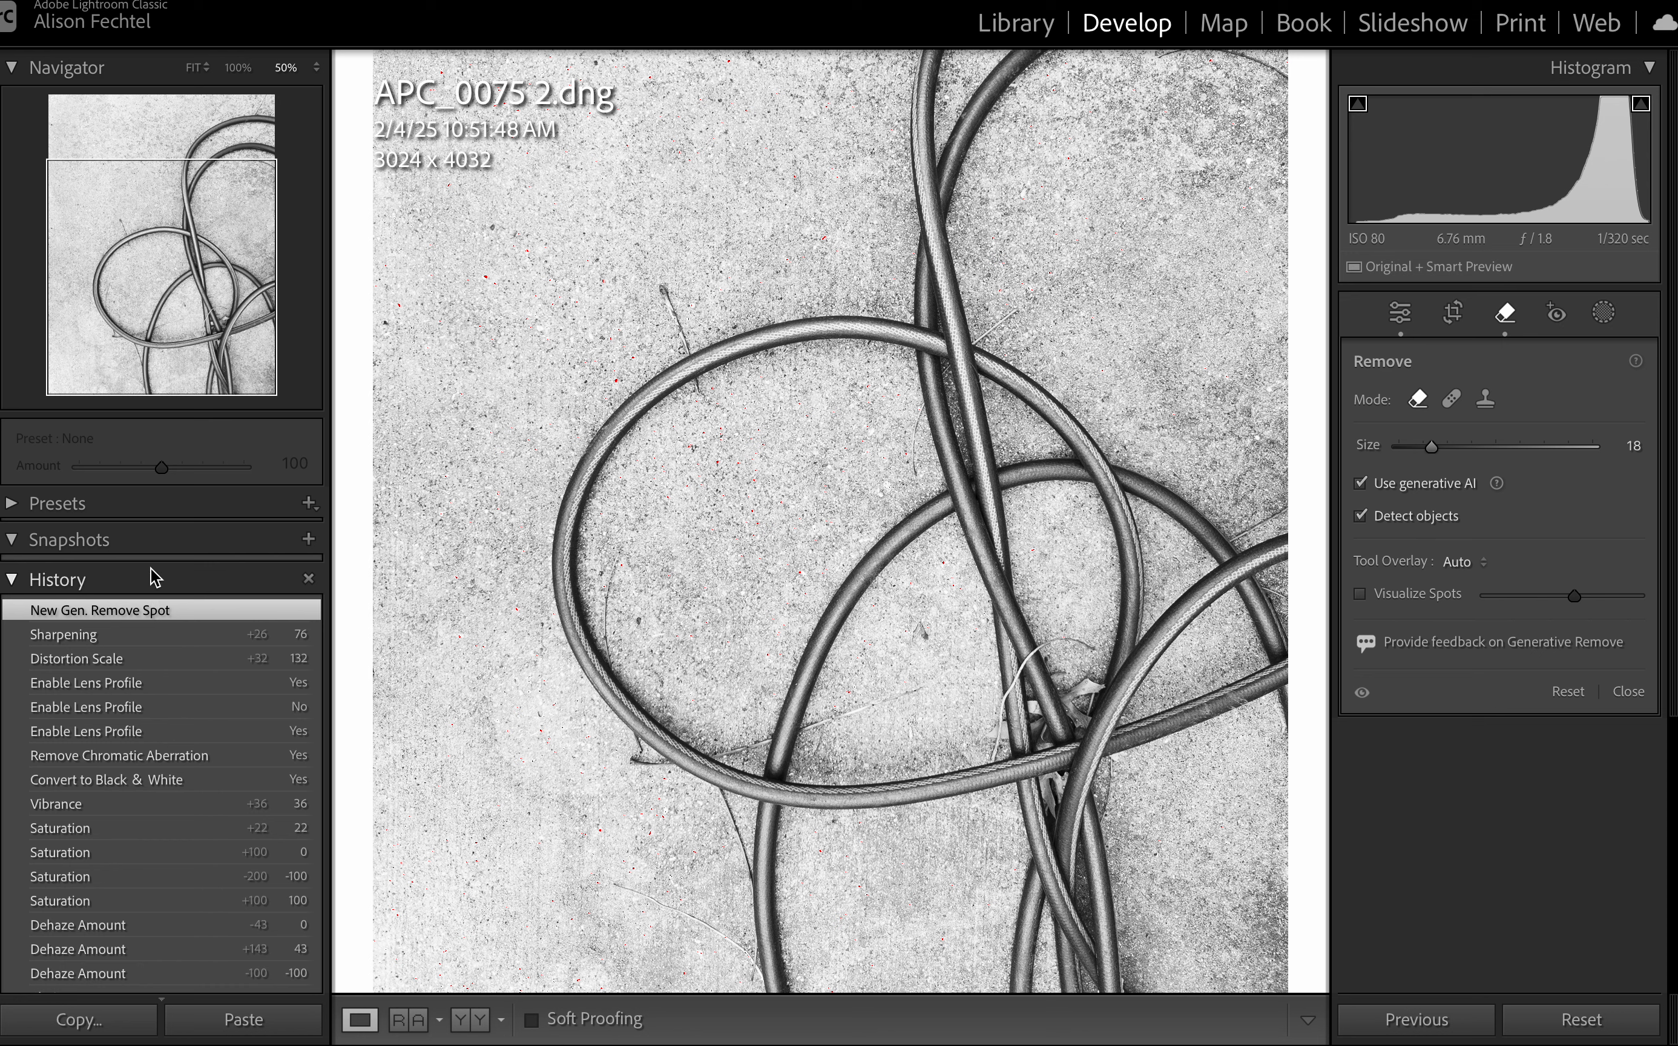
click(127, 634)
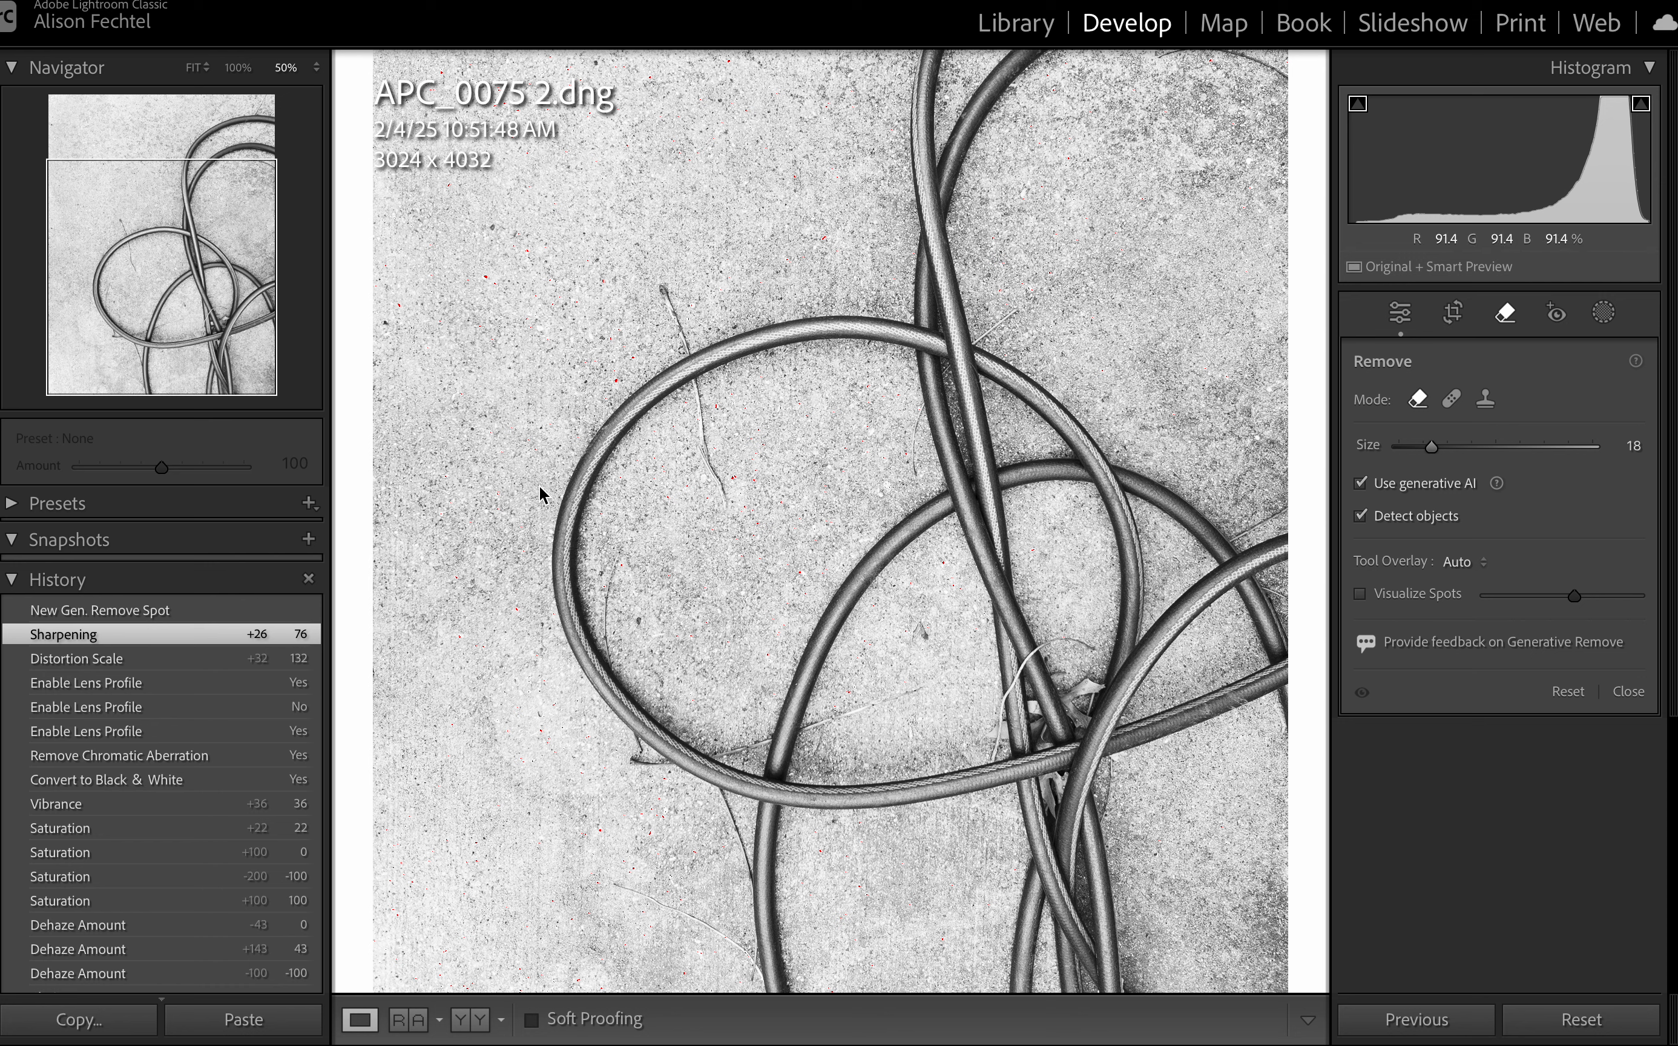
Enlarge the Remove brush to size 26 and raise the photo's Whites to 20
scroll(510, 483, up, 4)
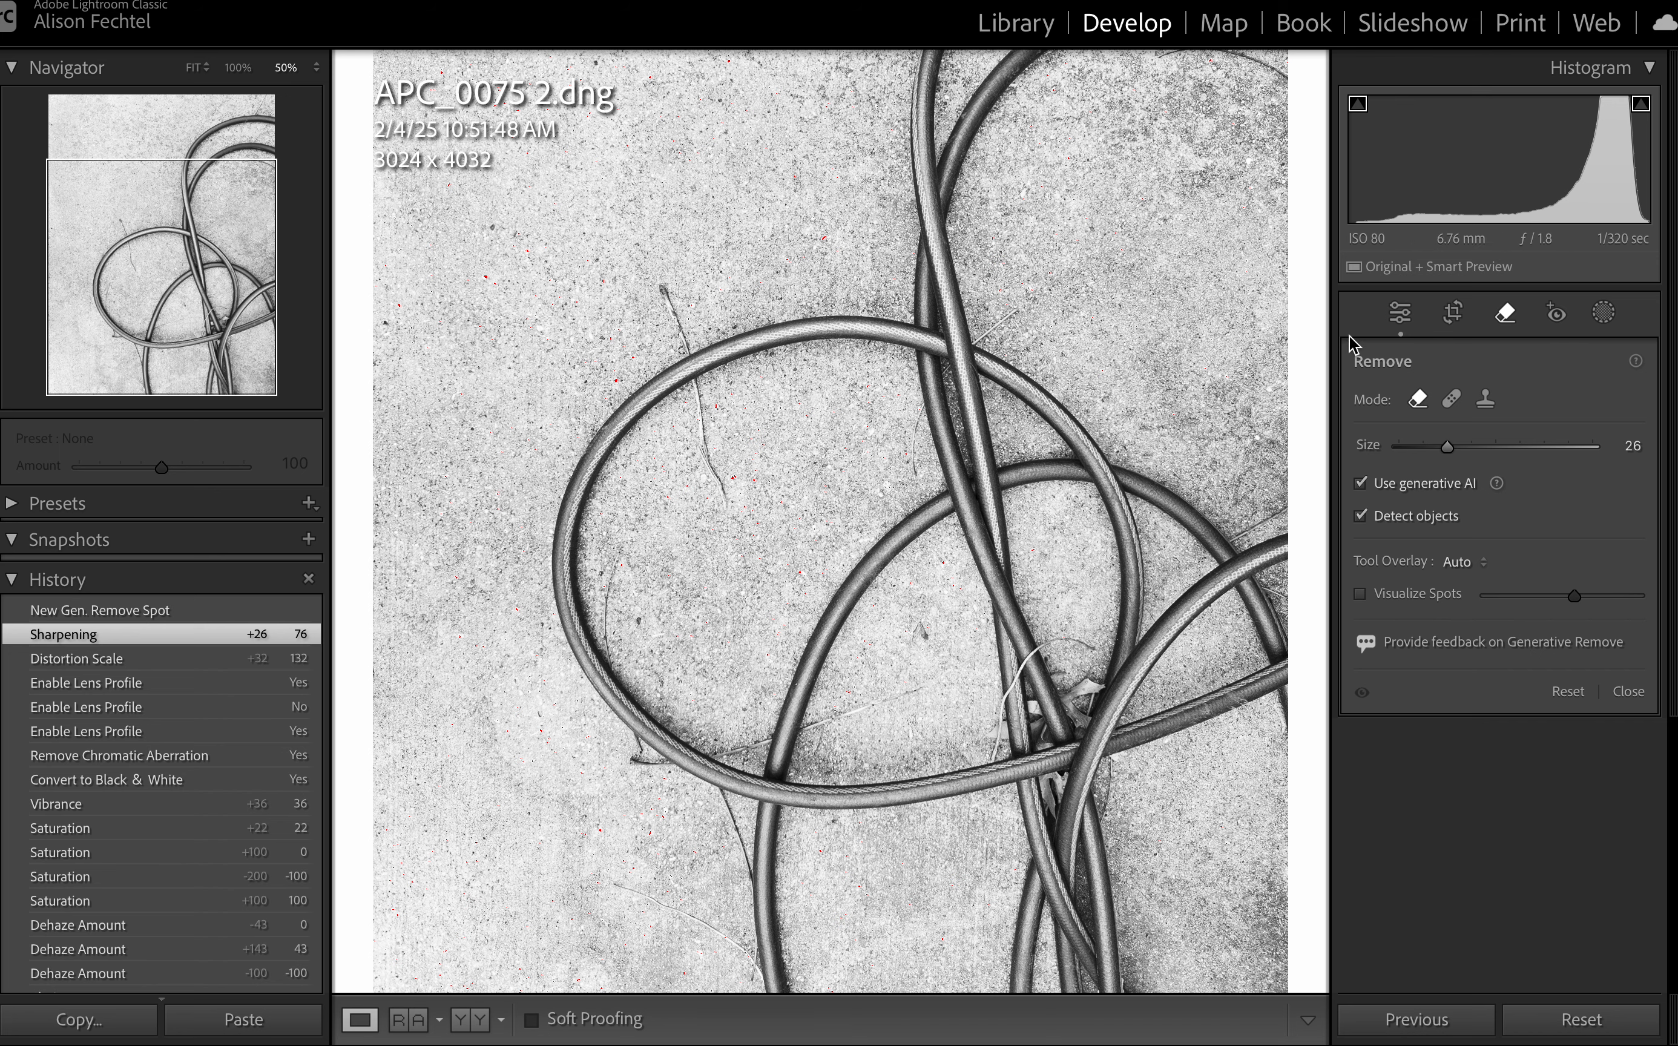
click(1453, 315)
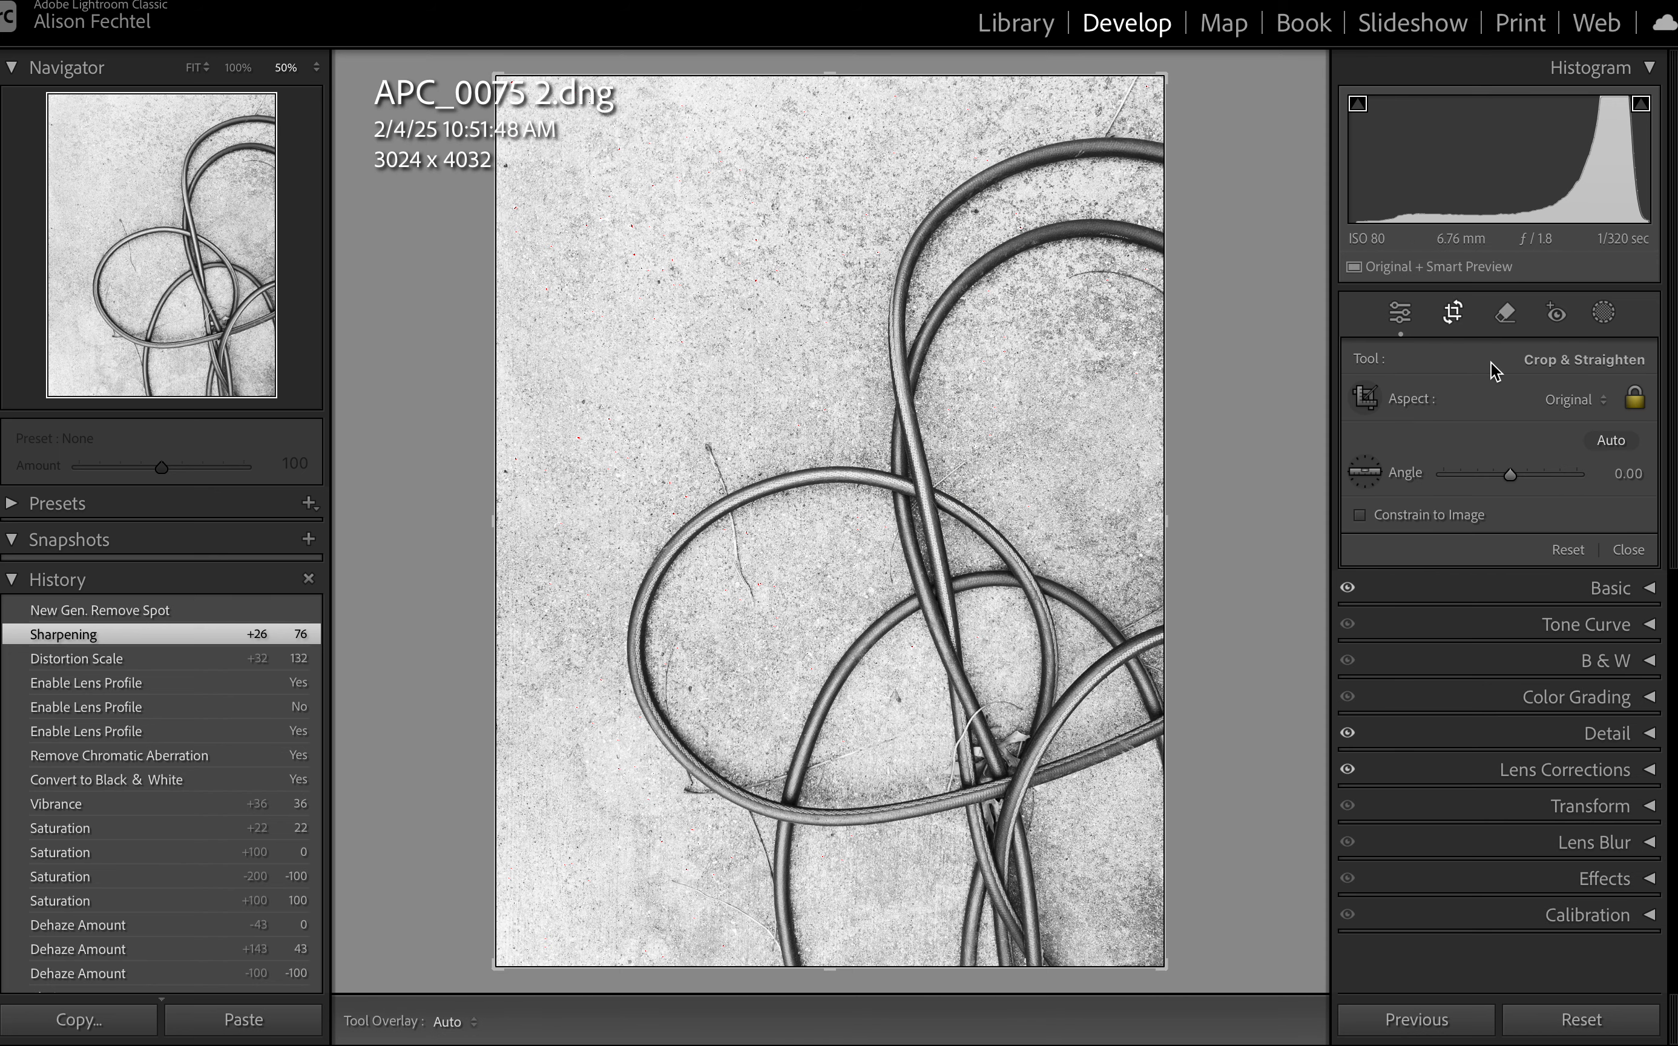
key(super+equal)
key(super+minus)
key(super+minus)
key(shift+equal)
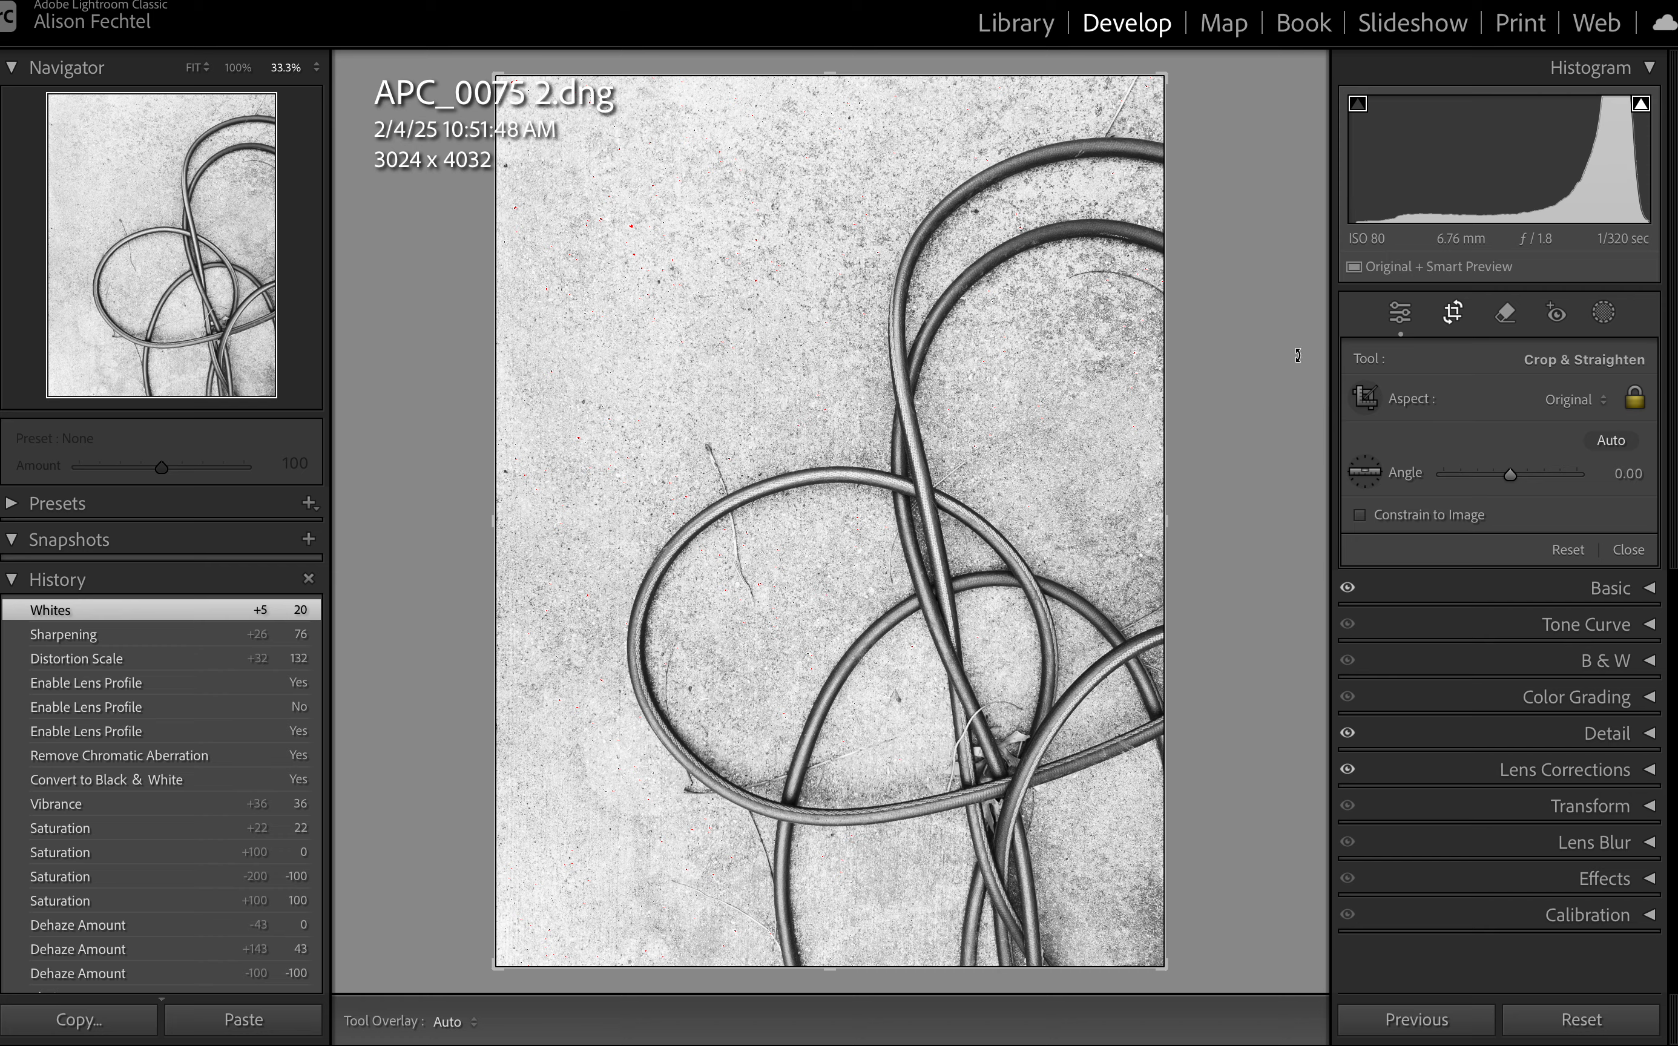
click(1398, 315)
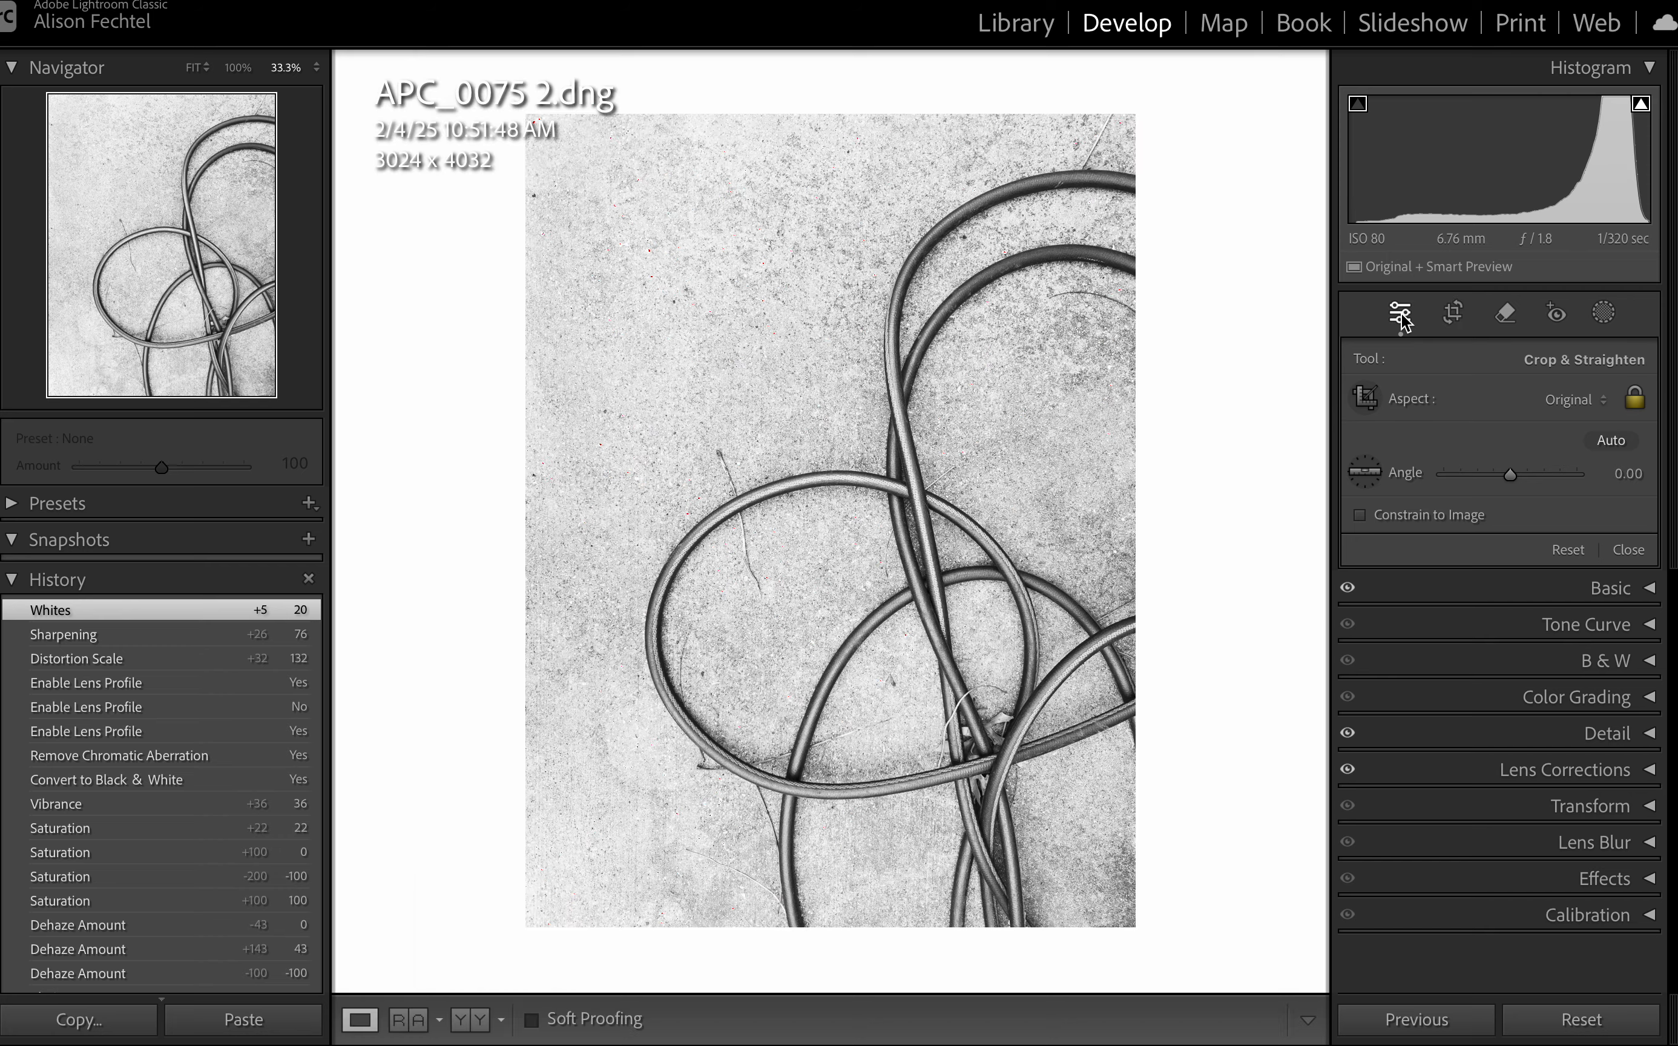
Inspect the twig crossing the hose loop and the surrounding concrete at up to 200% magnification
click(1078, 465)
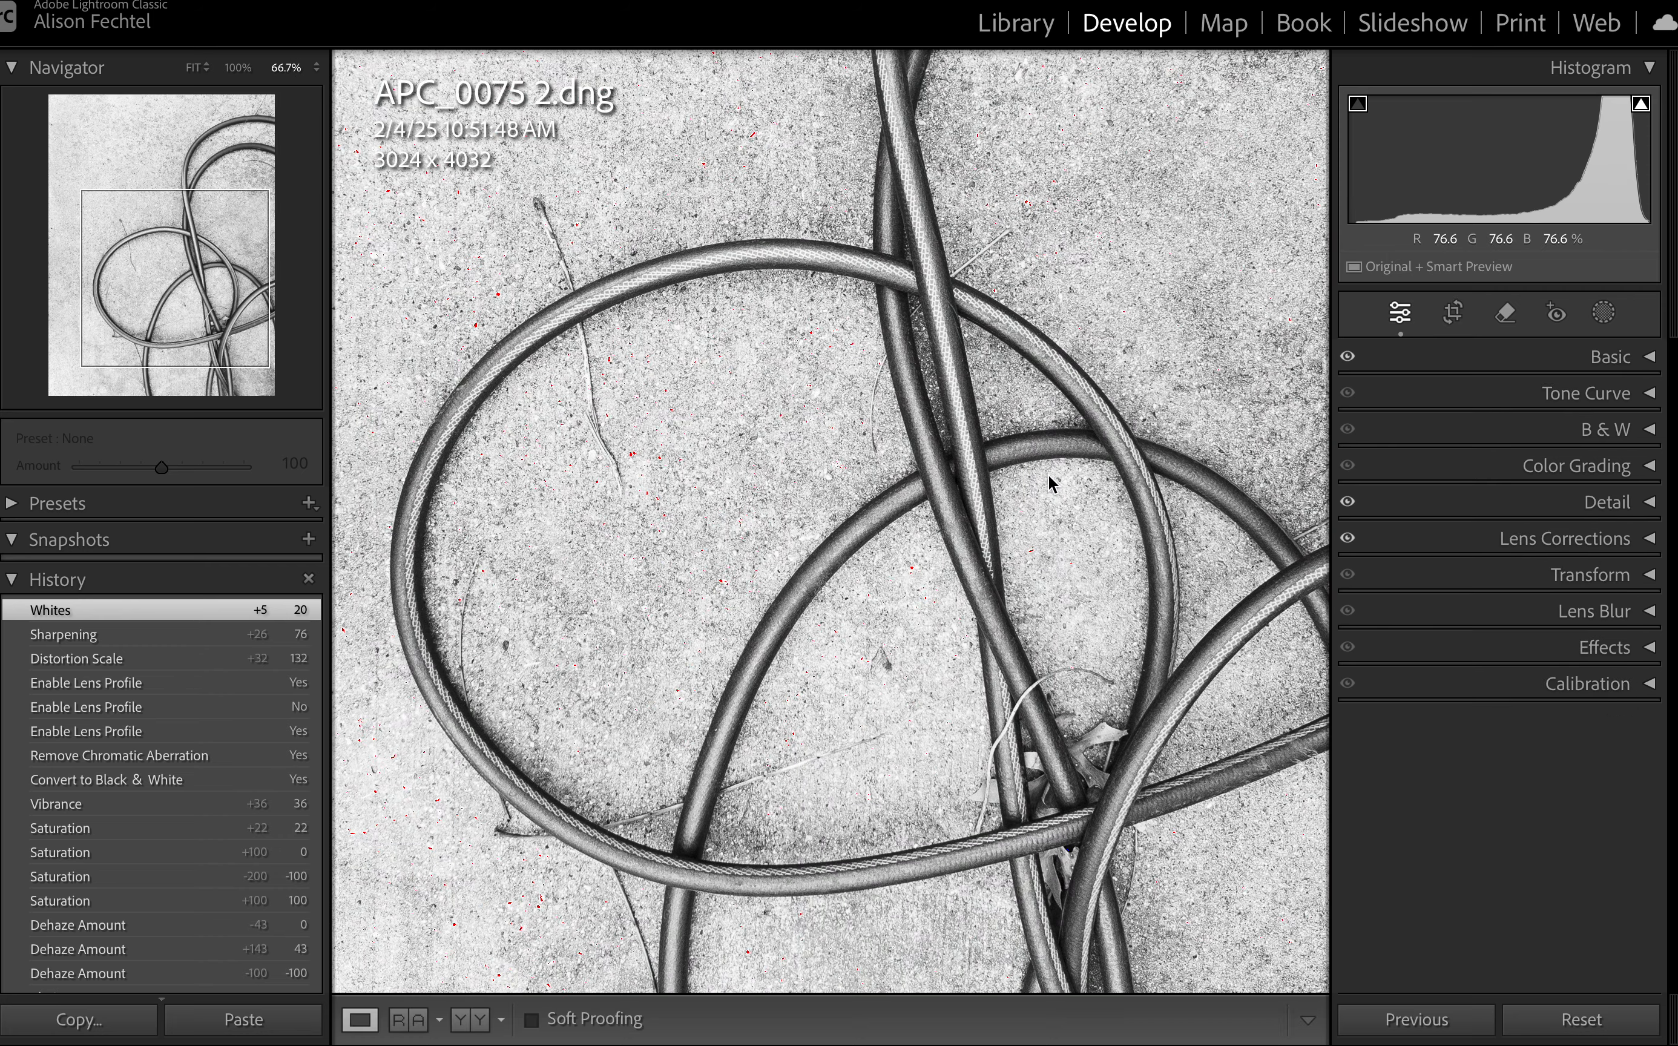
scroll(646, 470, up, 5)
scroll(645, 470, left, 5)
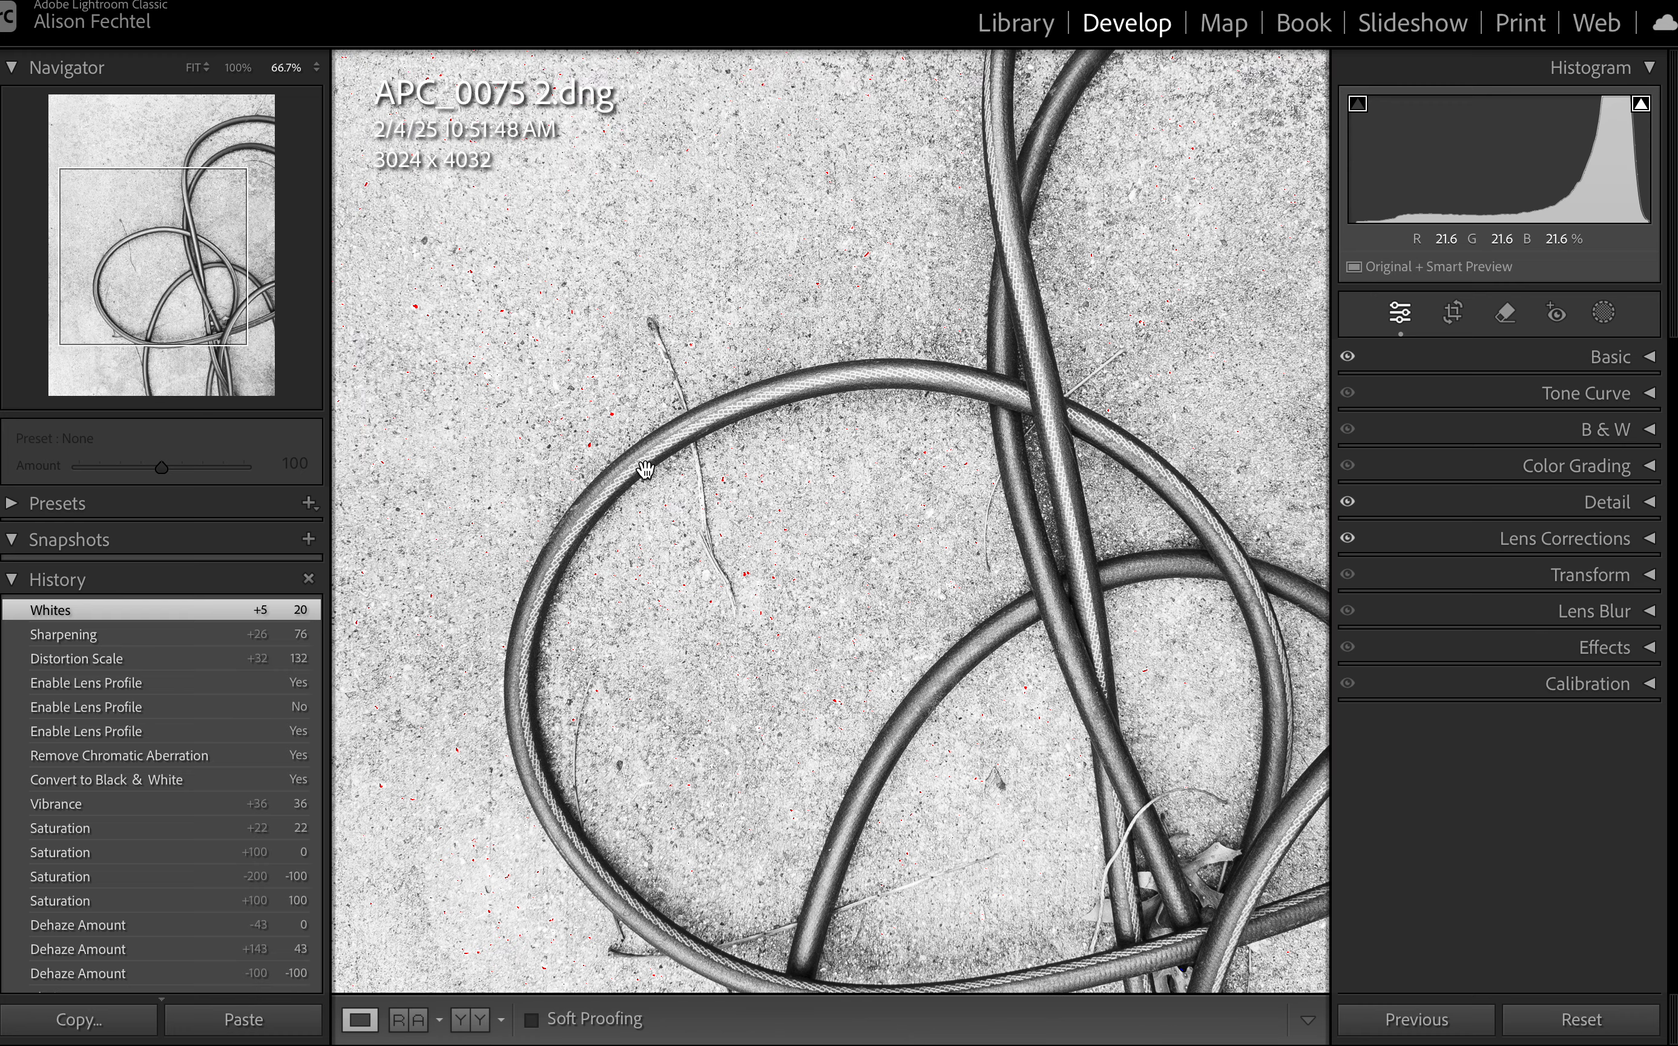
scroll(645, 470, right, 5)
scroll(645, 470, up, 2)
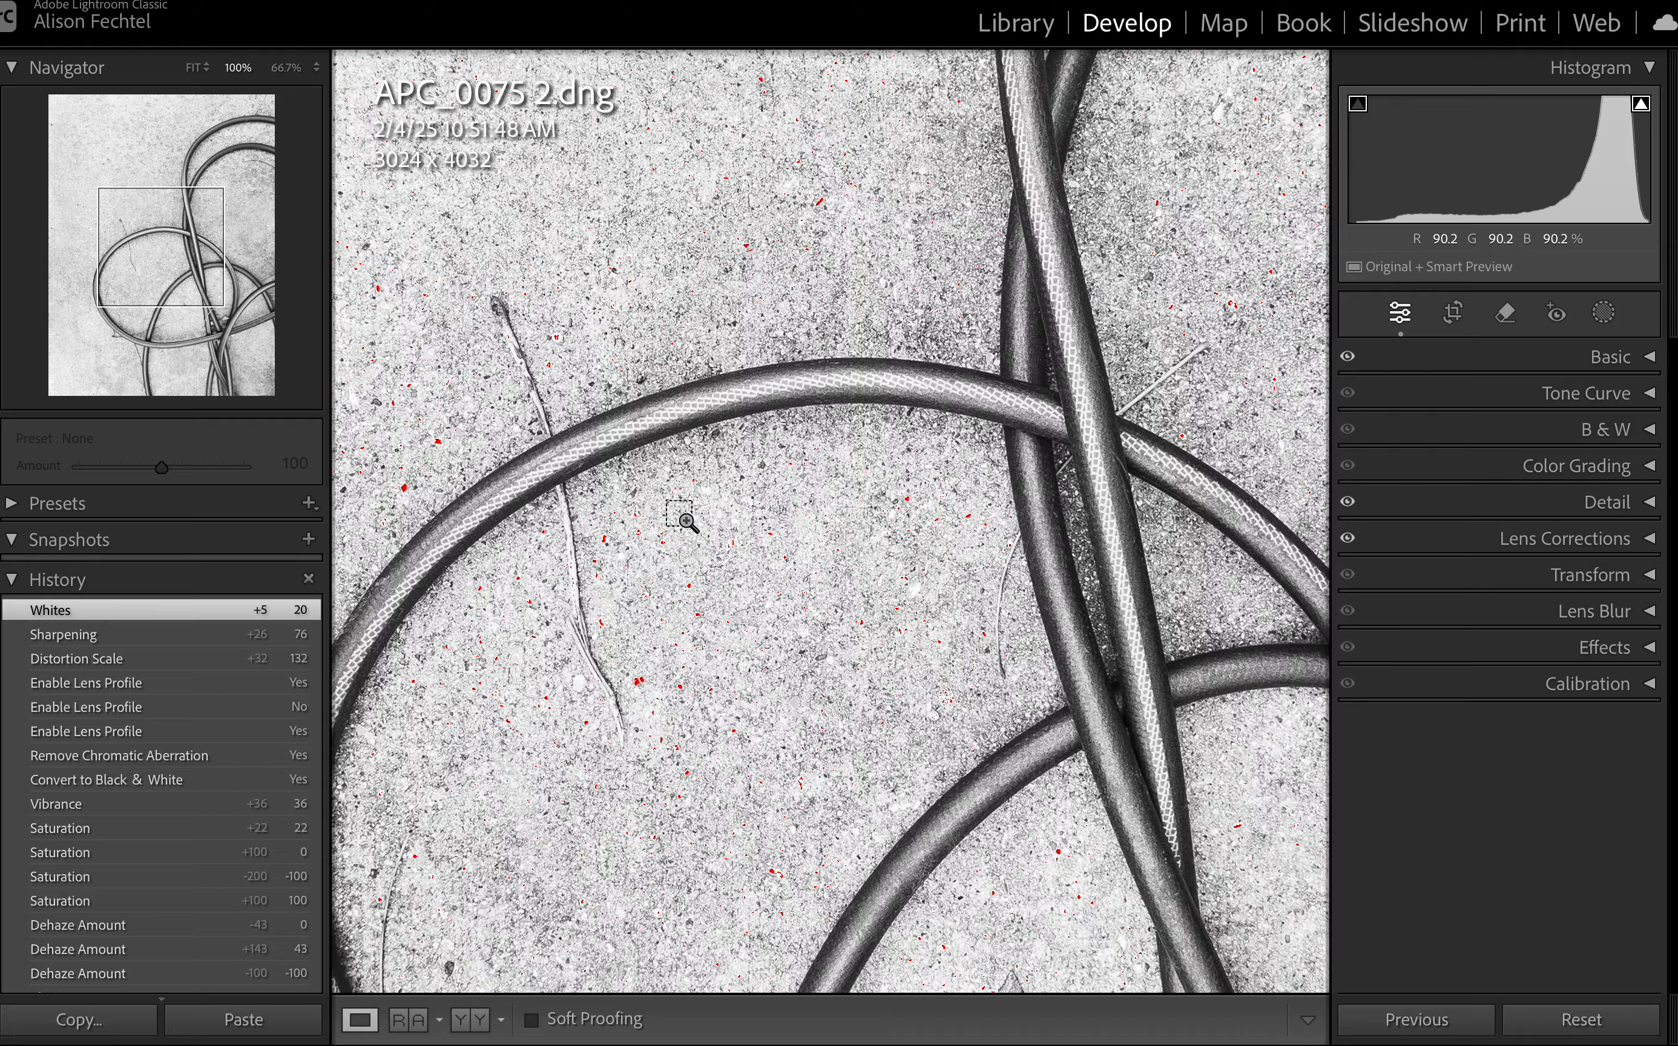
click(687, 521)
scroll(685, 519, left, 5)
scroll(685, 519, down, 2)
scroll(685, 519, left, 4)
scroll(685, 519, up, 6)
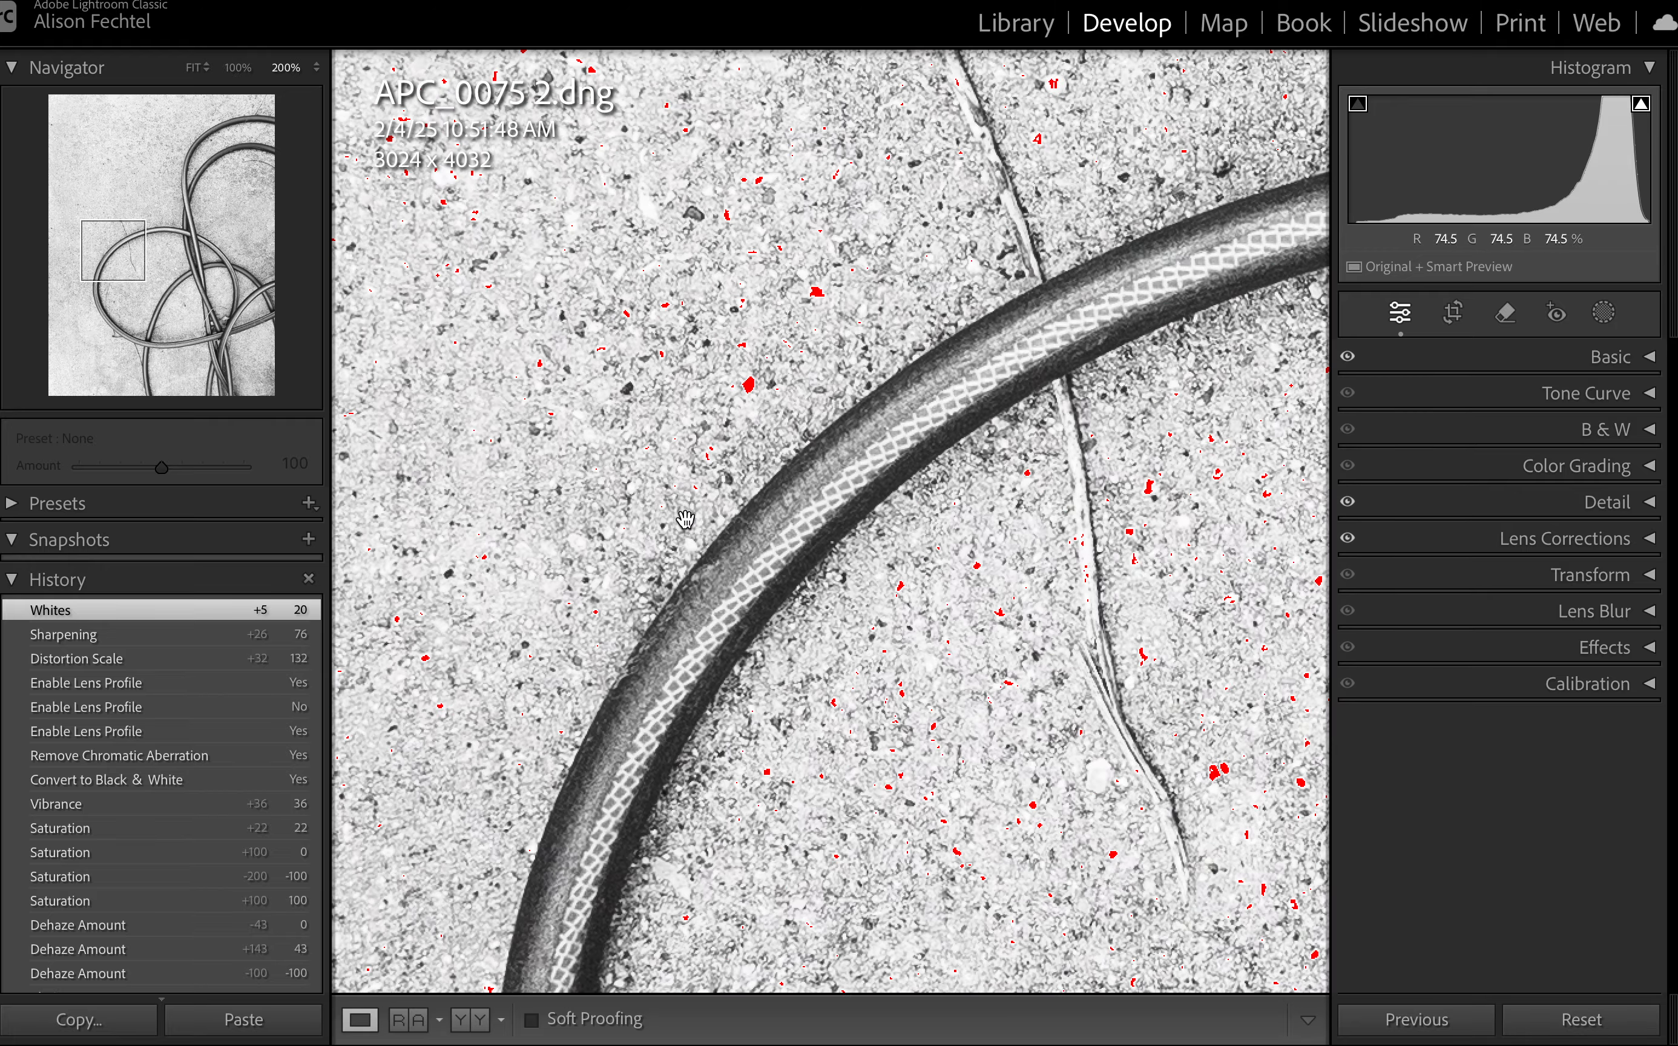
Search the concrete background up to the photo's top edge for dark specks at 200% to 300% magnification
scroll(685, 519, left, 2)
scroll(685, 519, up, 8)
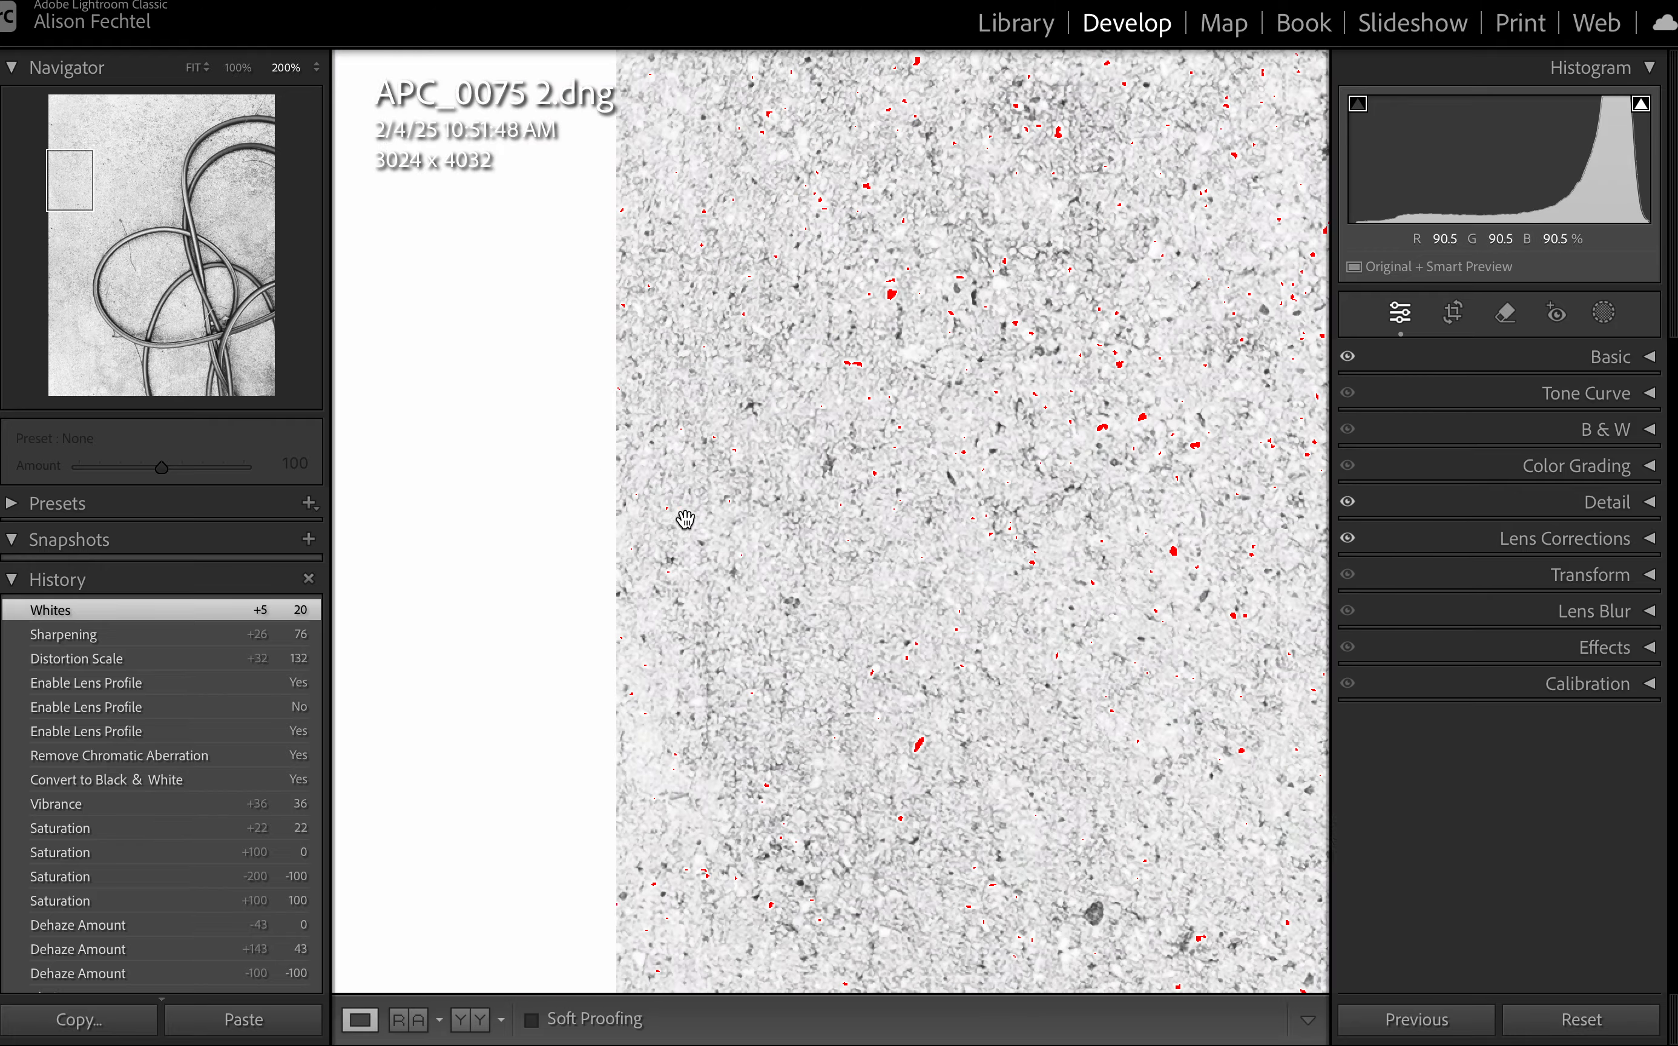
scroll(685, 519, up, 3)
scroll(686, 519, right, 4)
scroll(685, 519, right, 5)
scroll(685, 519, up, 3)
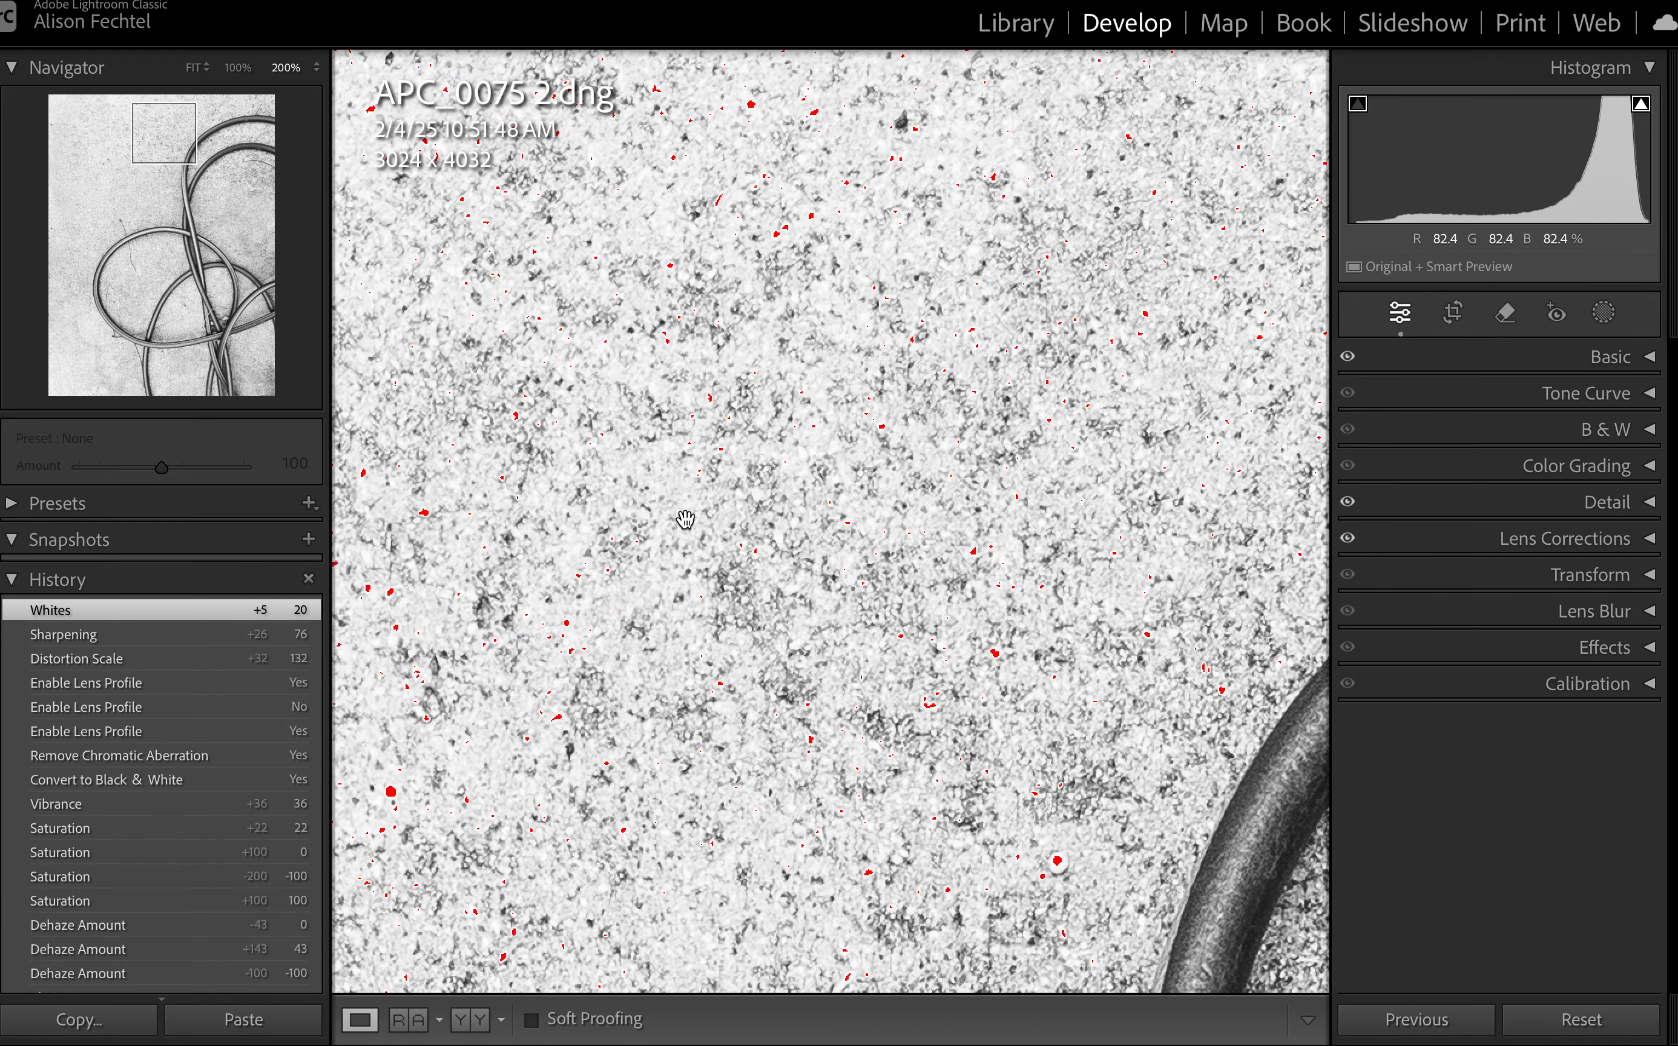
scroll(685, 519, up, 3)
scroll(685, 519, left, 2)
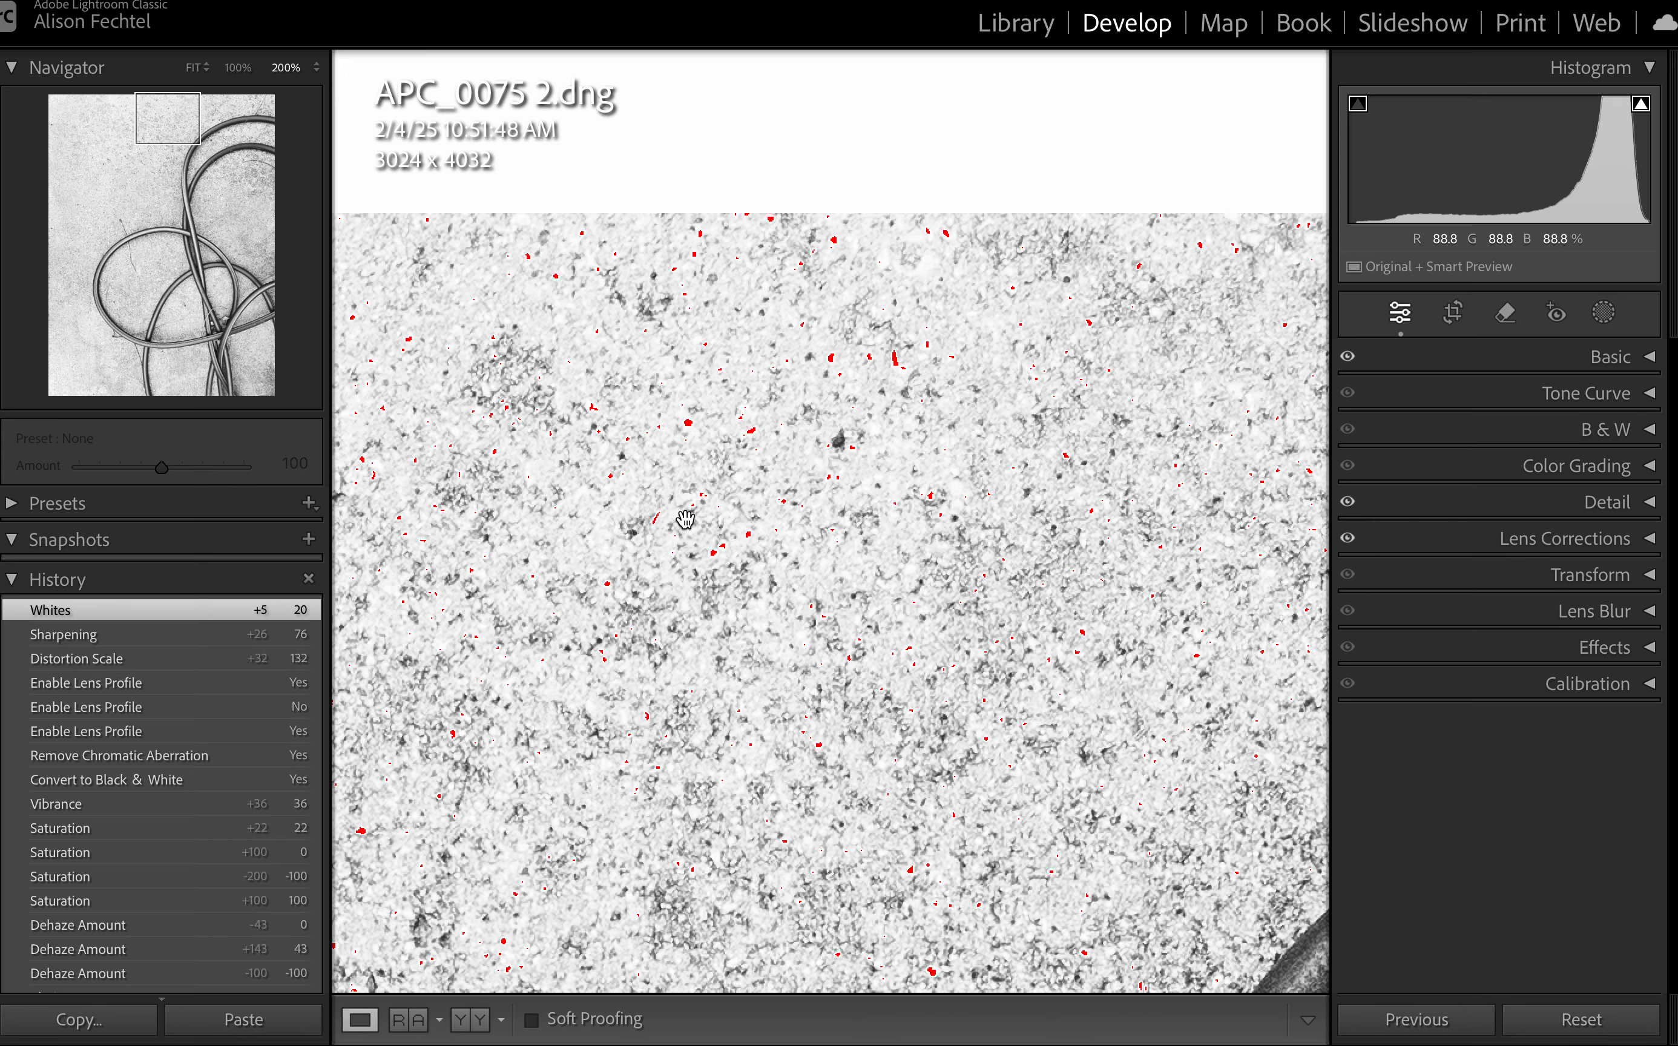
scroll(685, 519, up, 3)
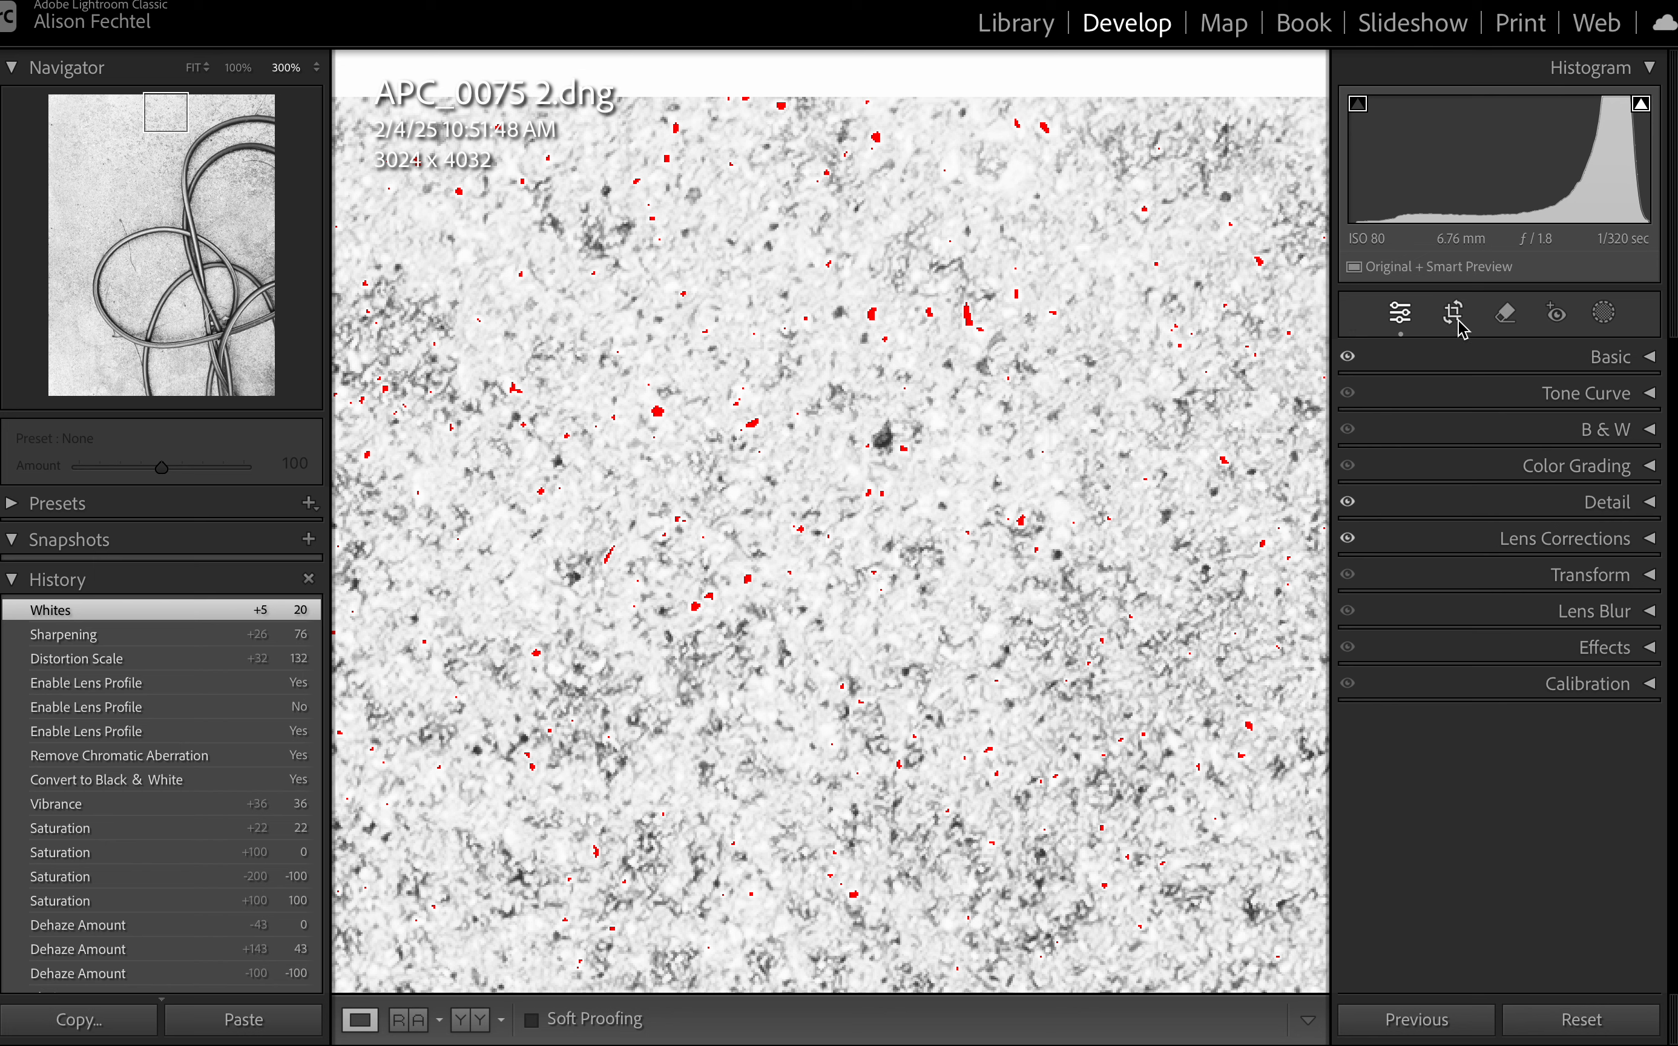
Remove the dark speck near the photo's top edge with generative AI, using a size 21 Remove brush
click(1510, 317)
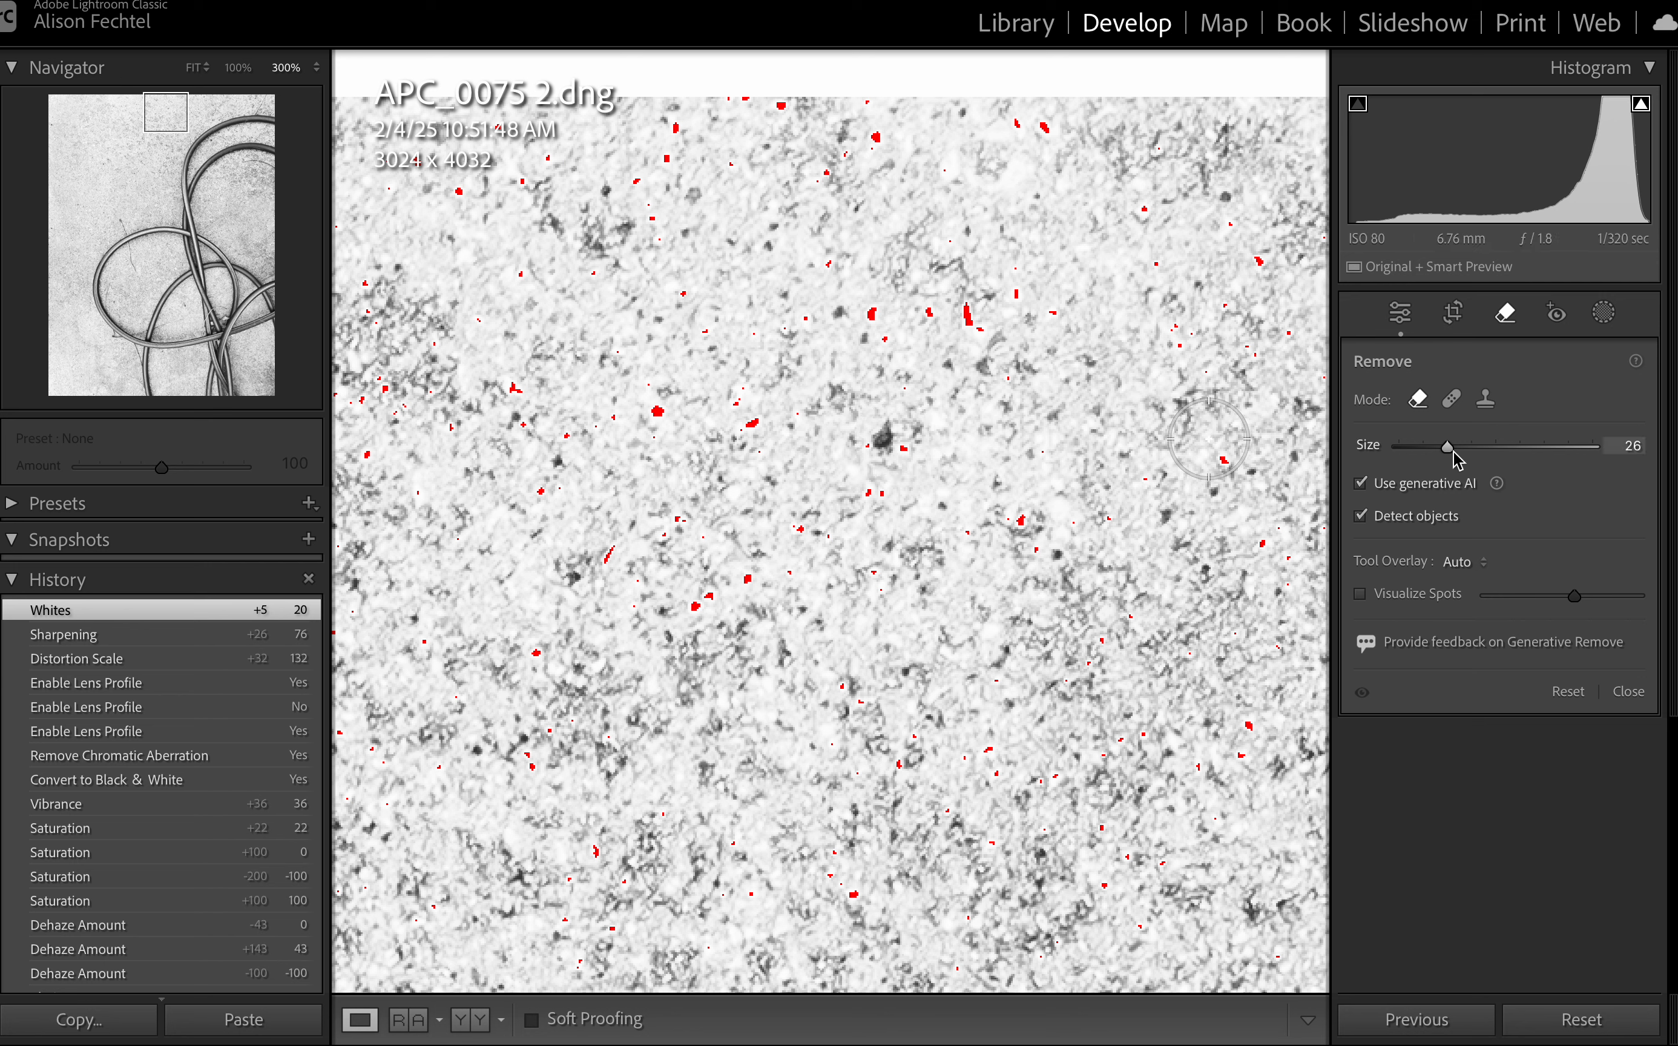
drag(1453, 449, 1443, 449)
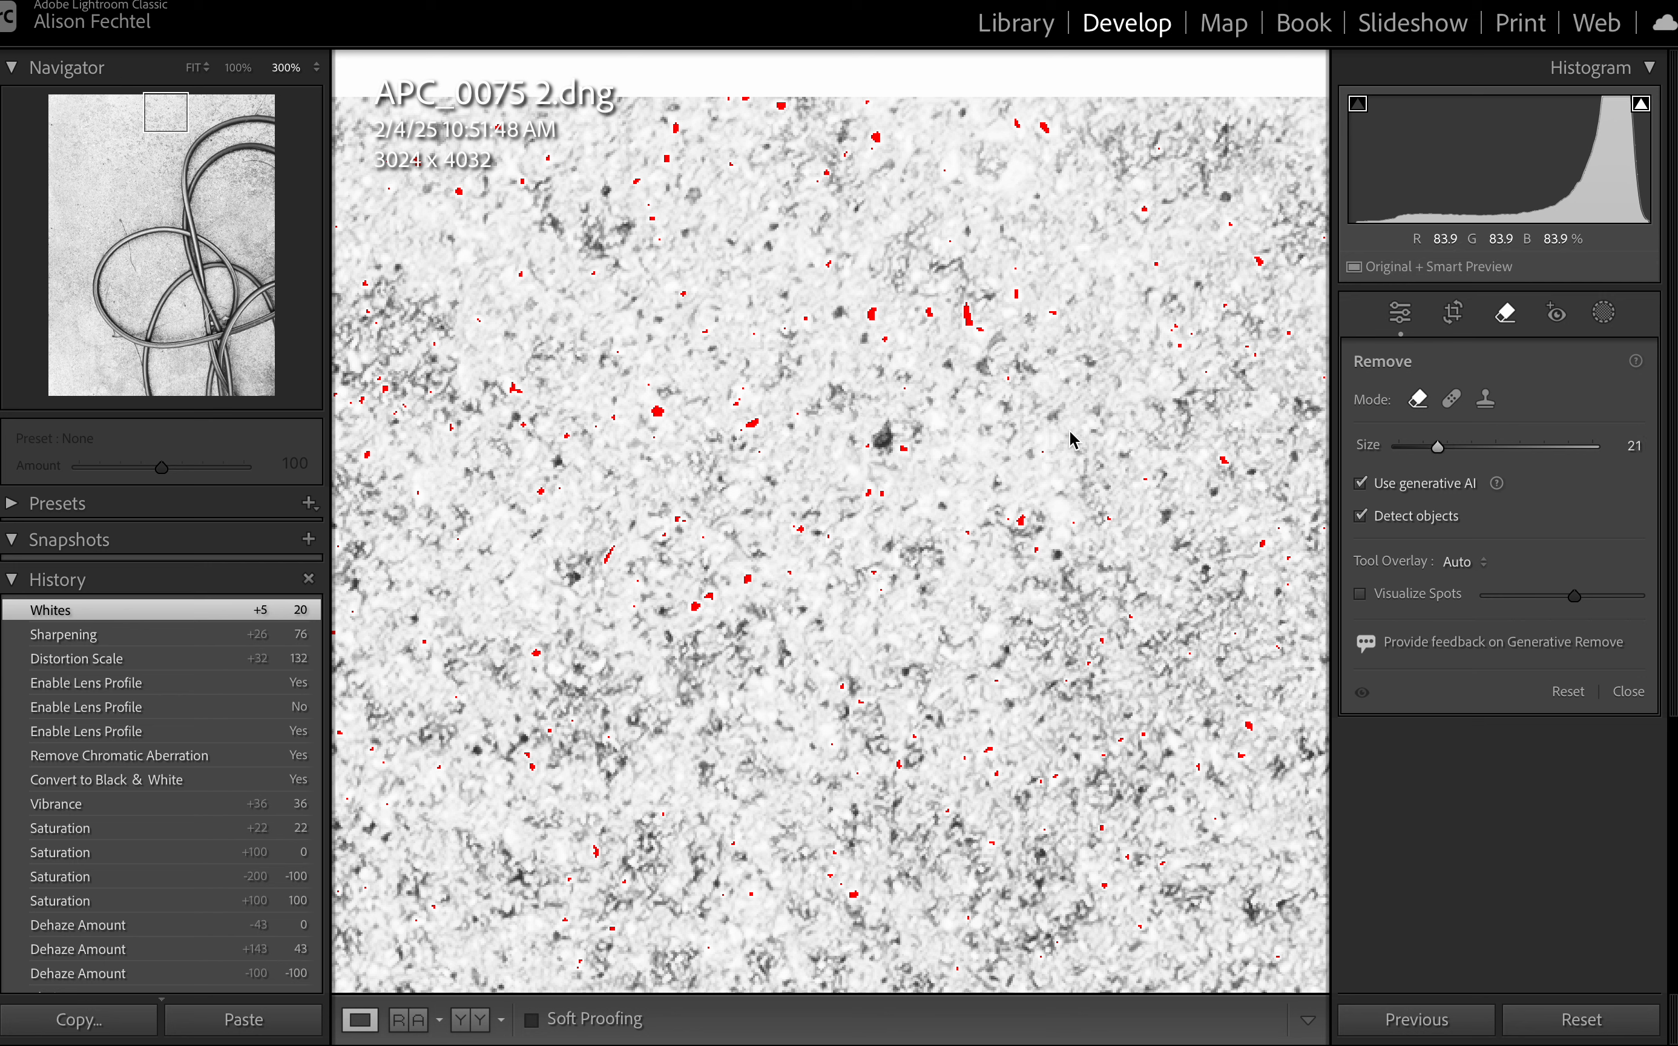
click(885, 437)
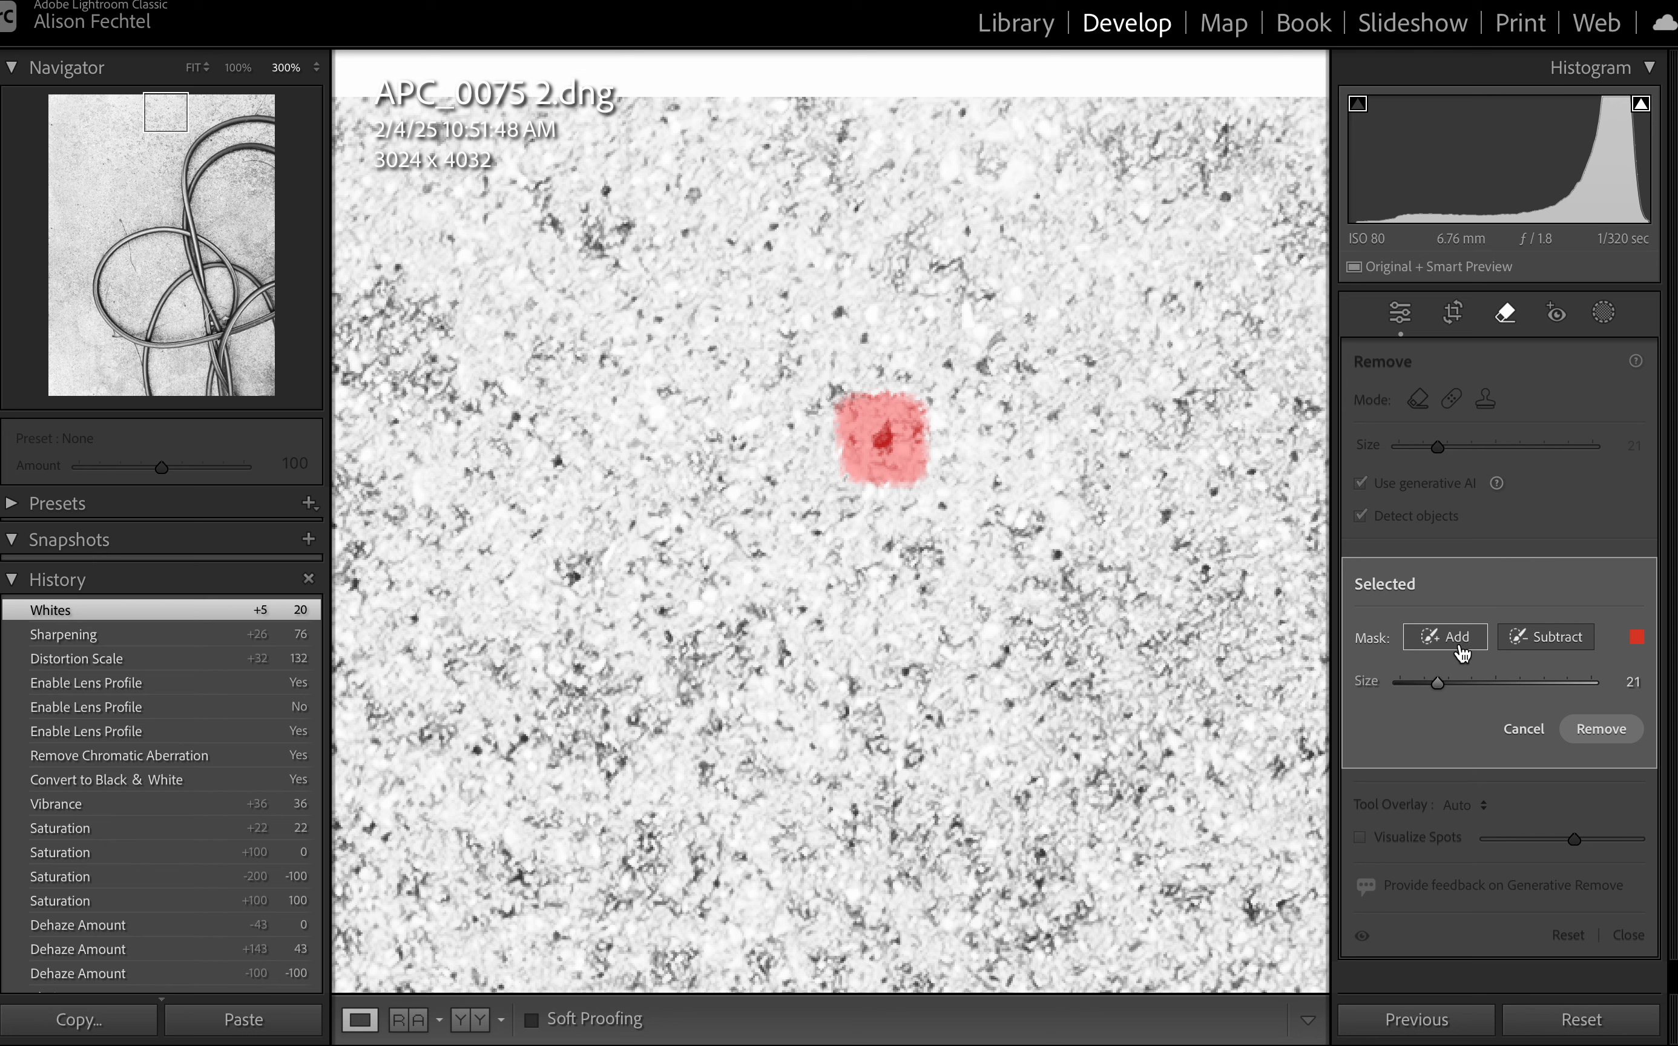
click(1596, 735)
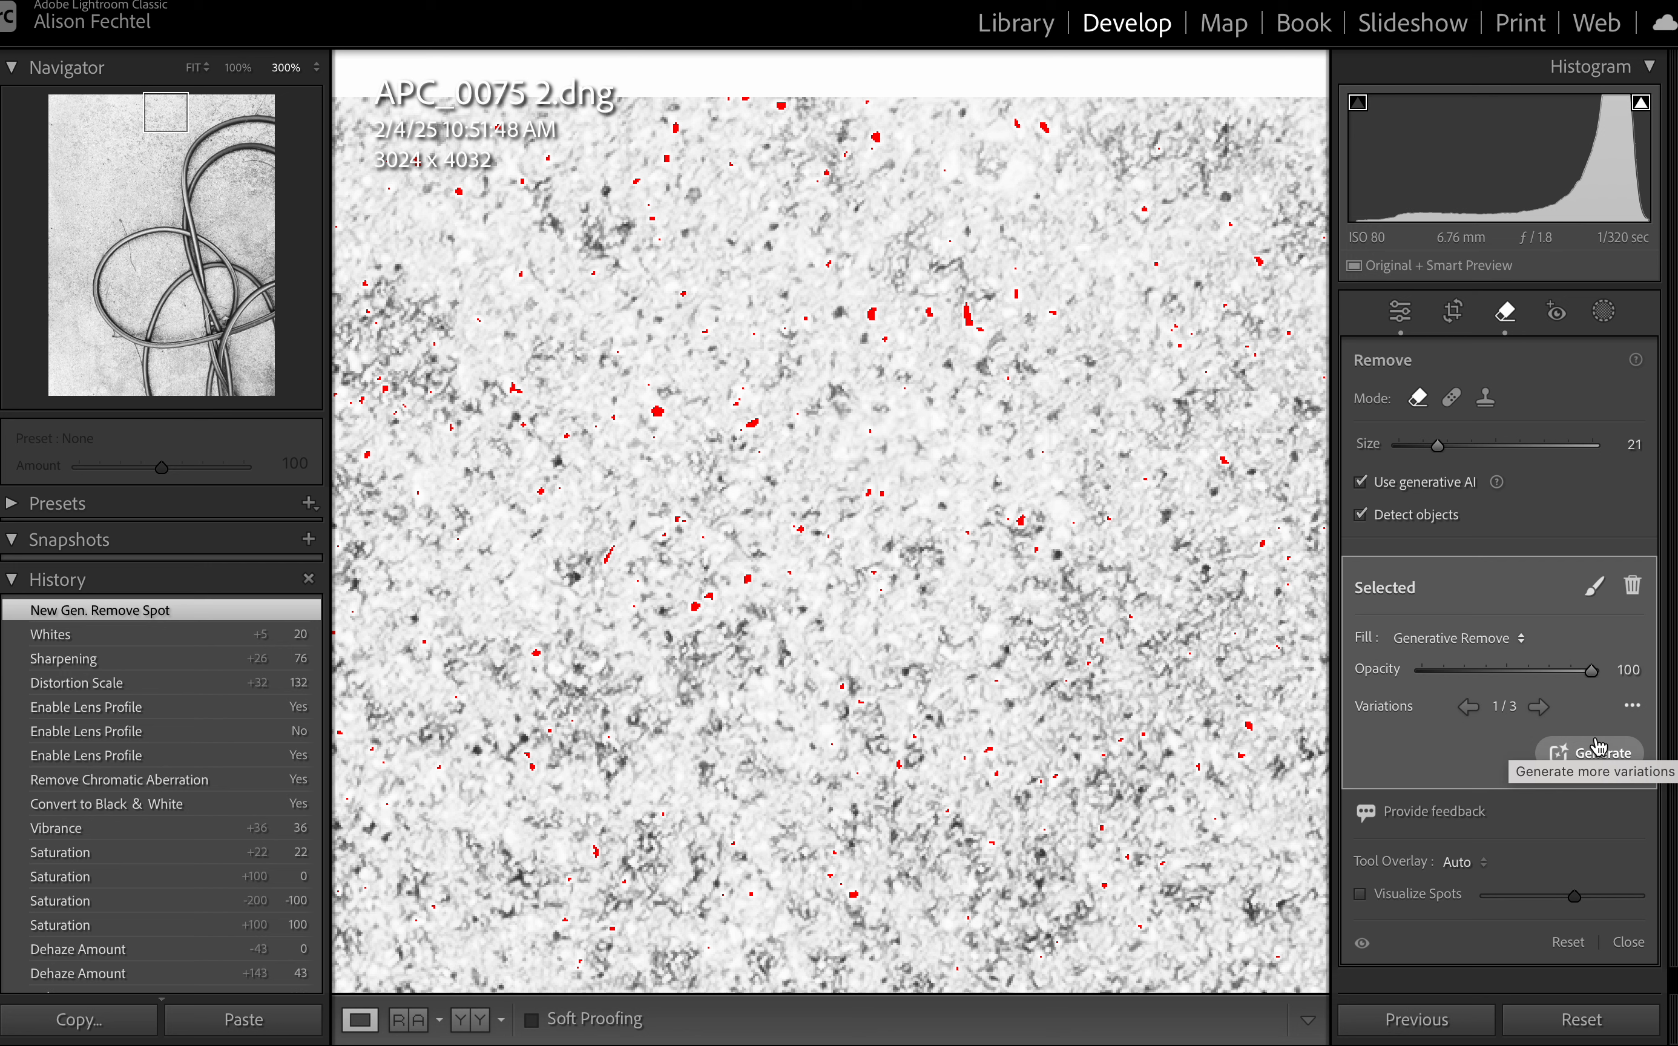
key(super+minus)
key(super+minus)
key(super+minus)
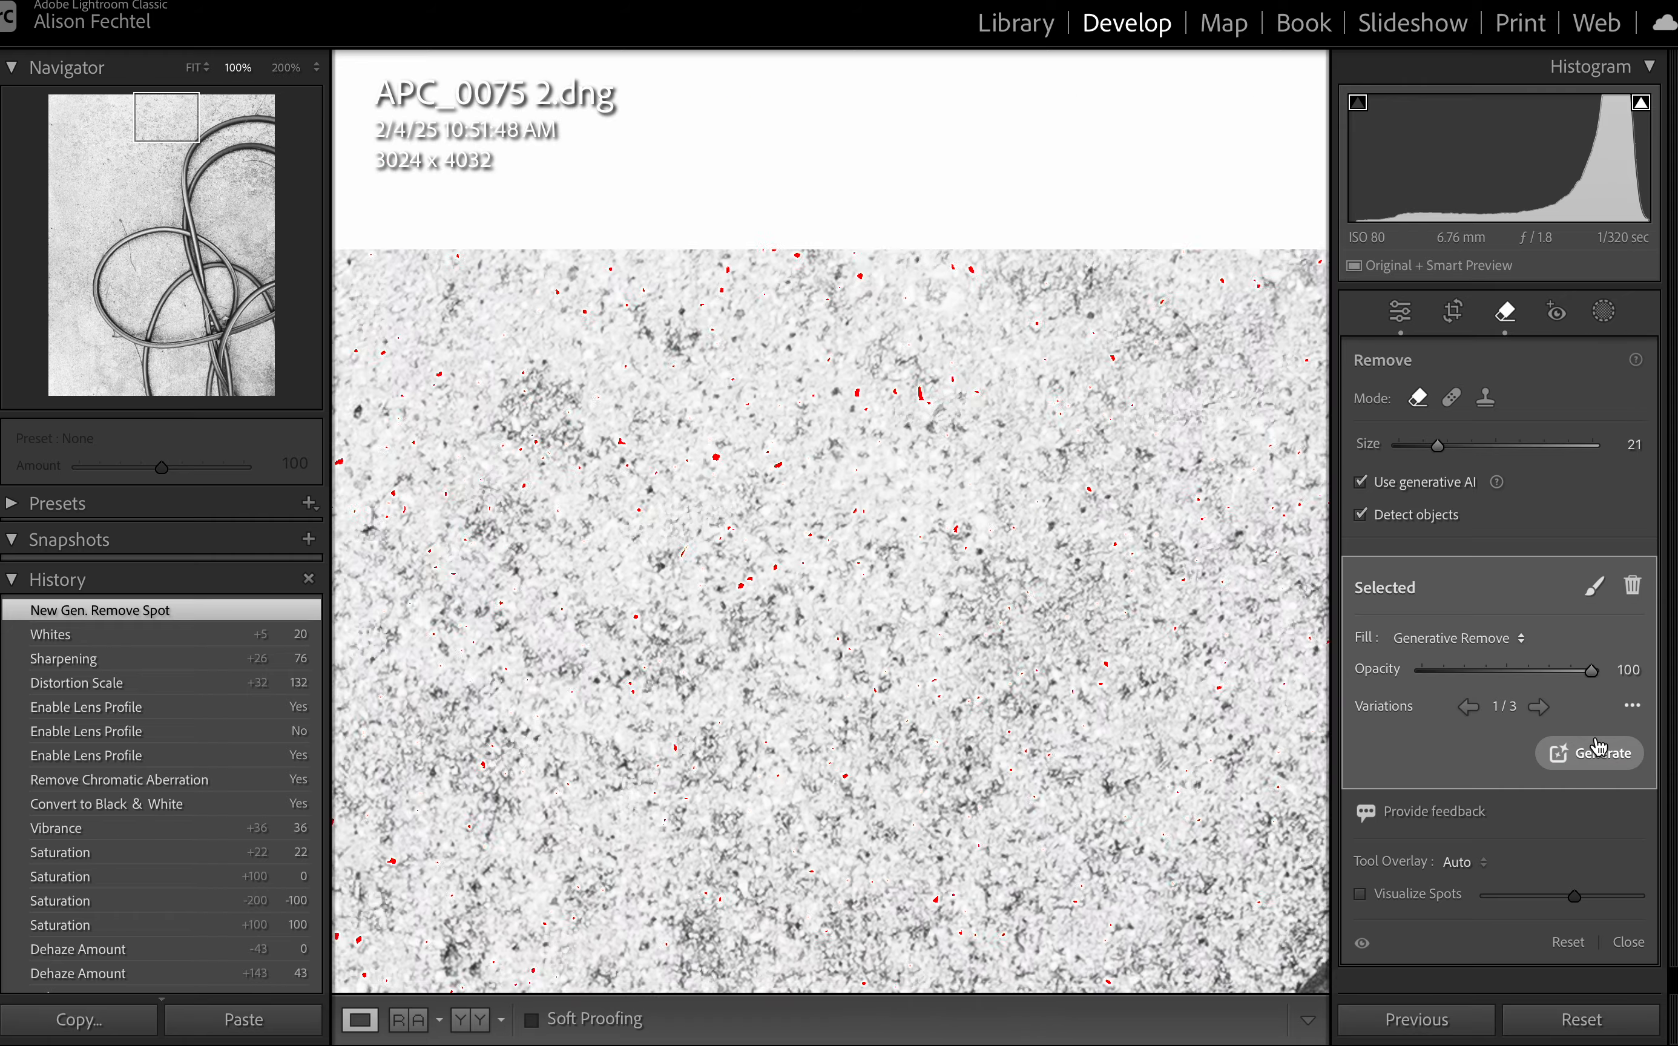
key(super+minus)
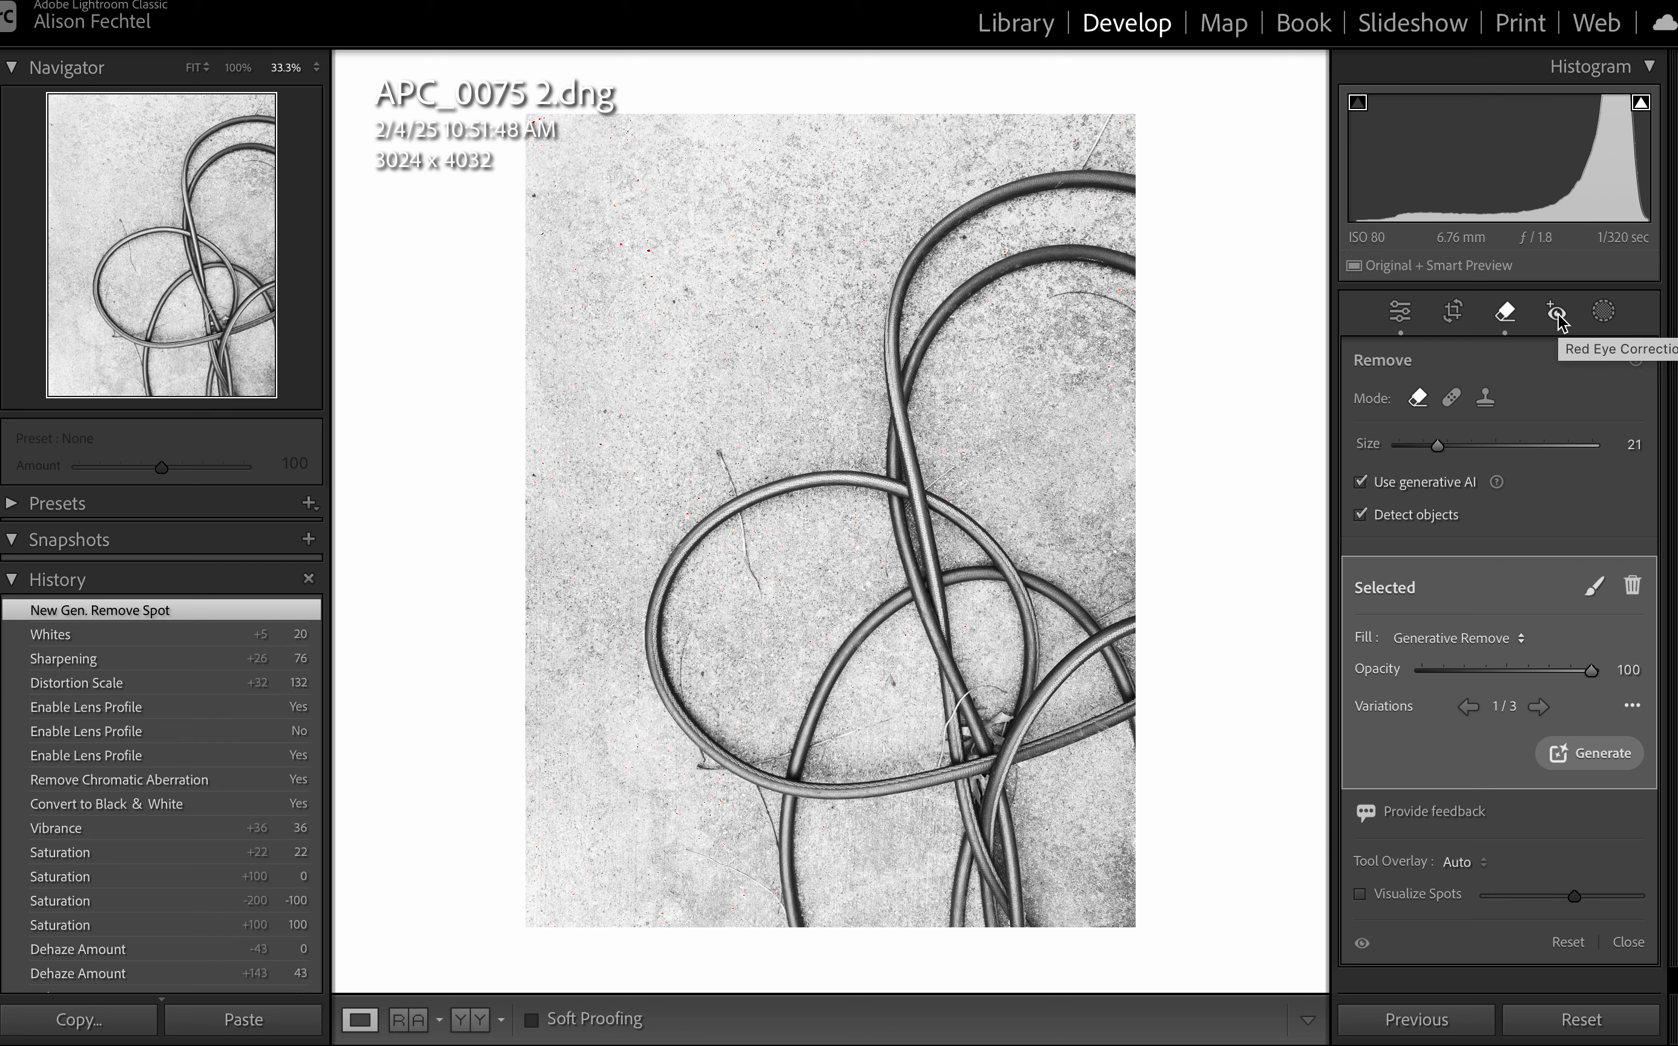
Create a brush mask with size 11.8 and feather 38 over the concrete inside the left hose loop
click(1609, 321)
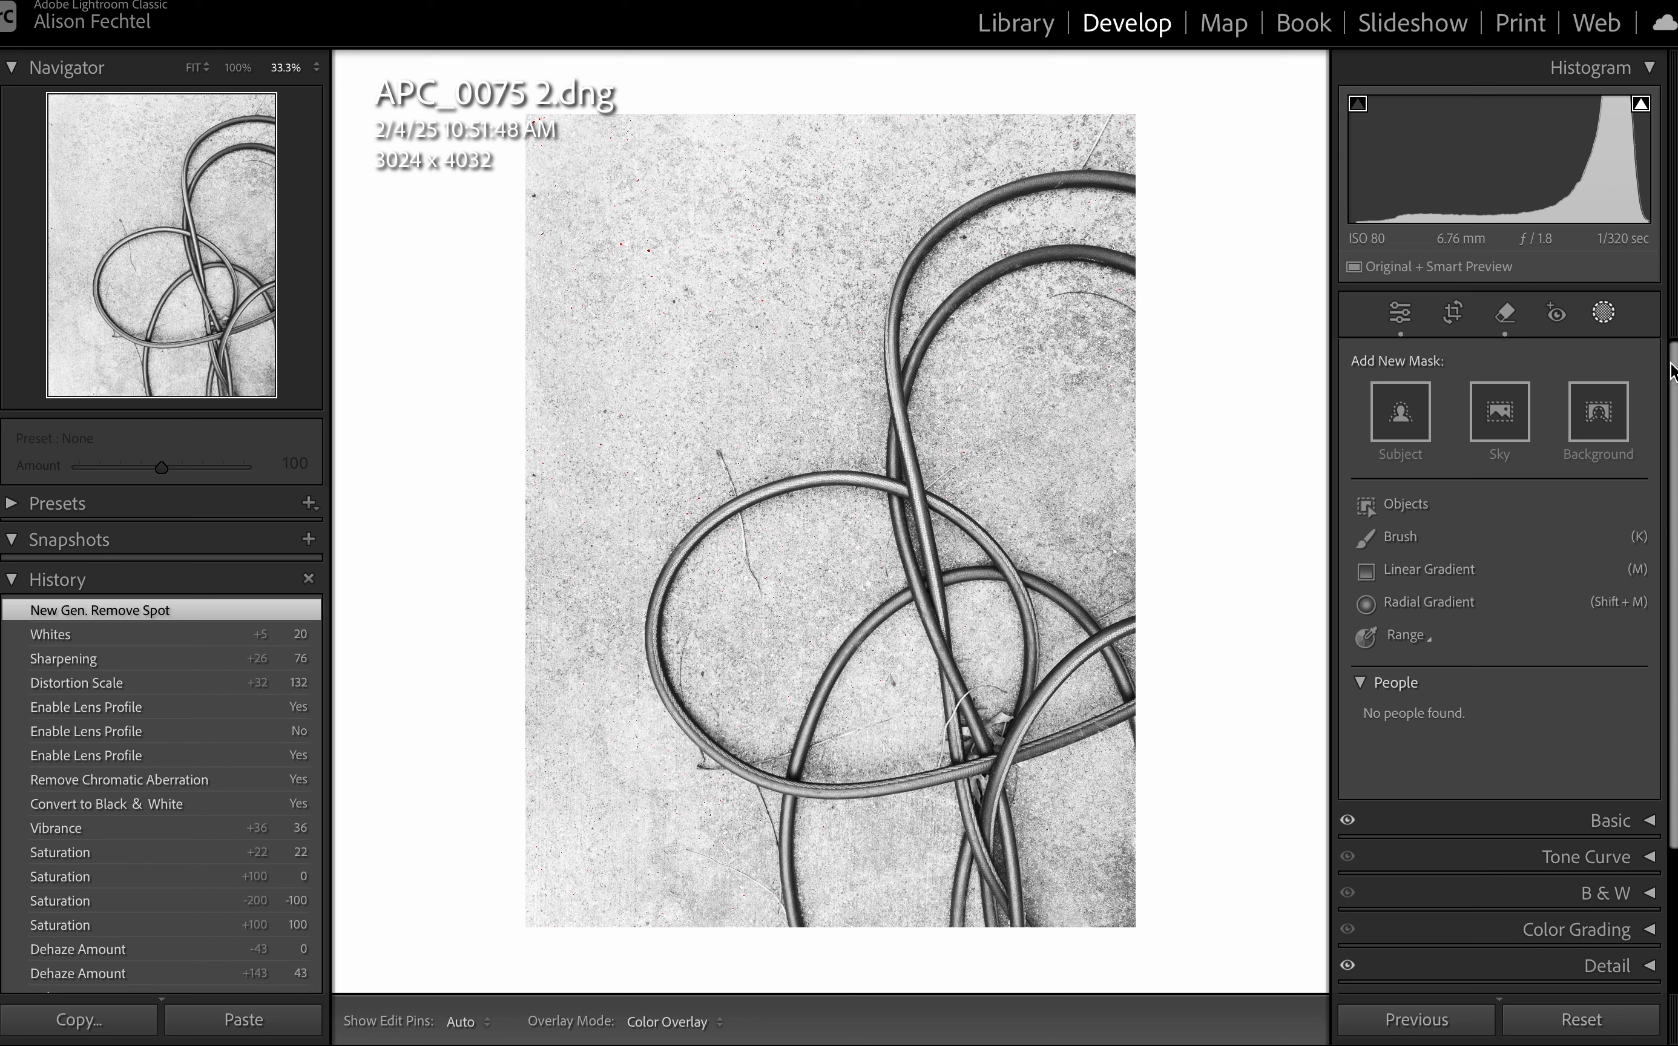
click(1399, 315)
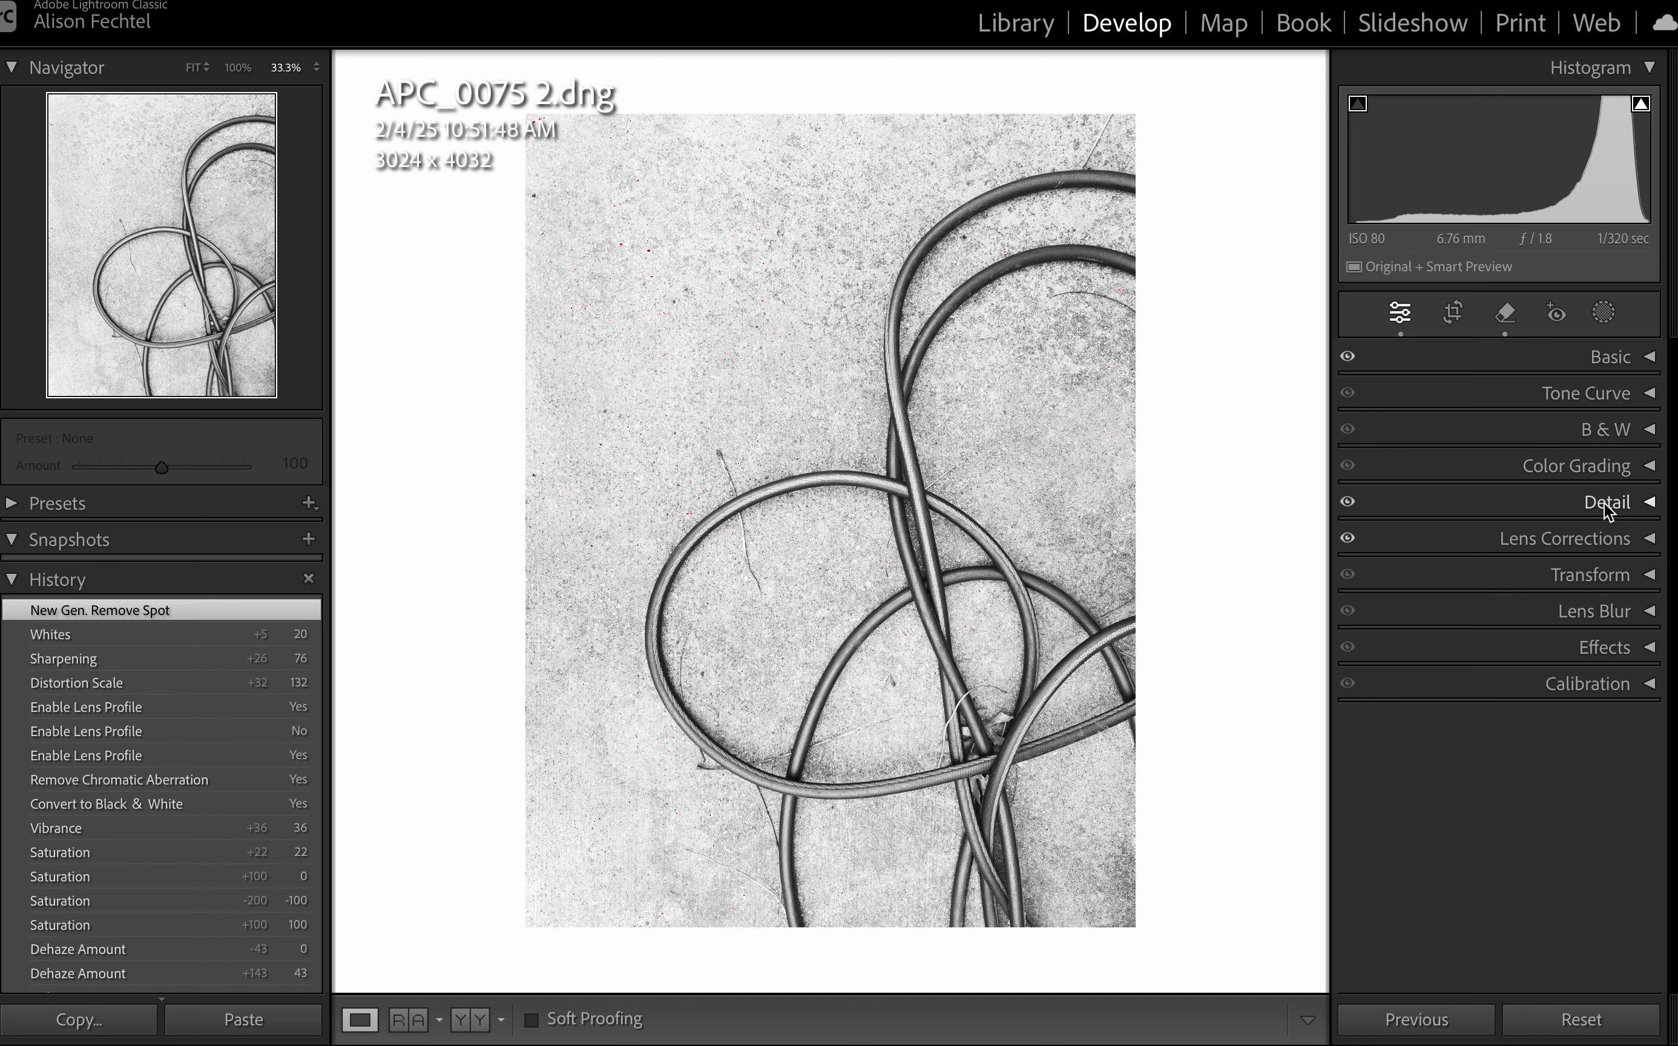
click(1604, 313)
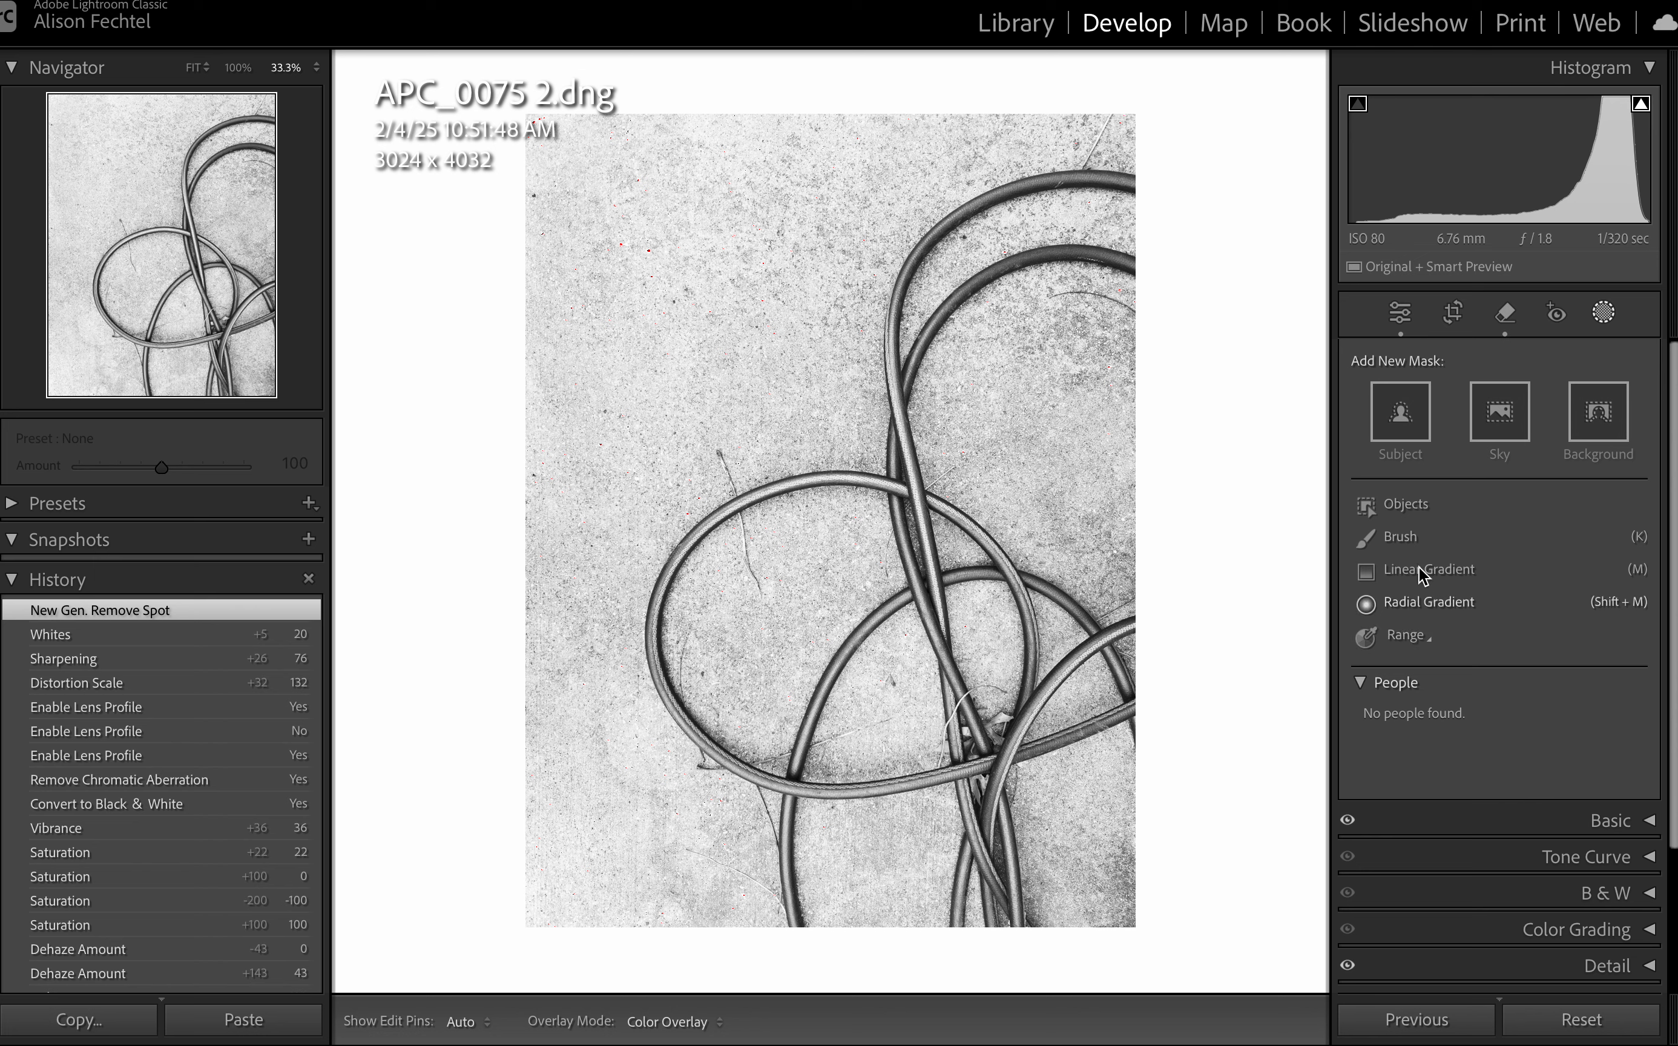
click(1418, 536)
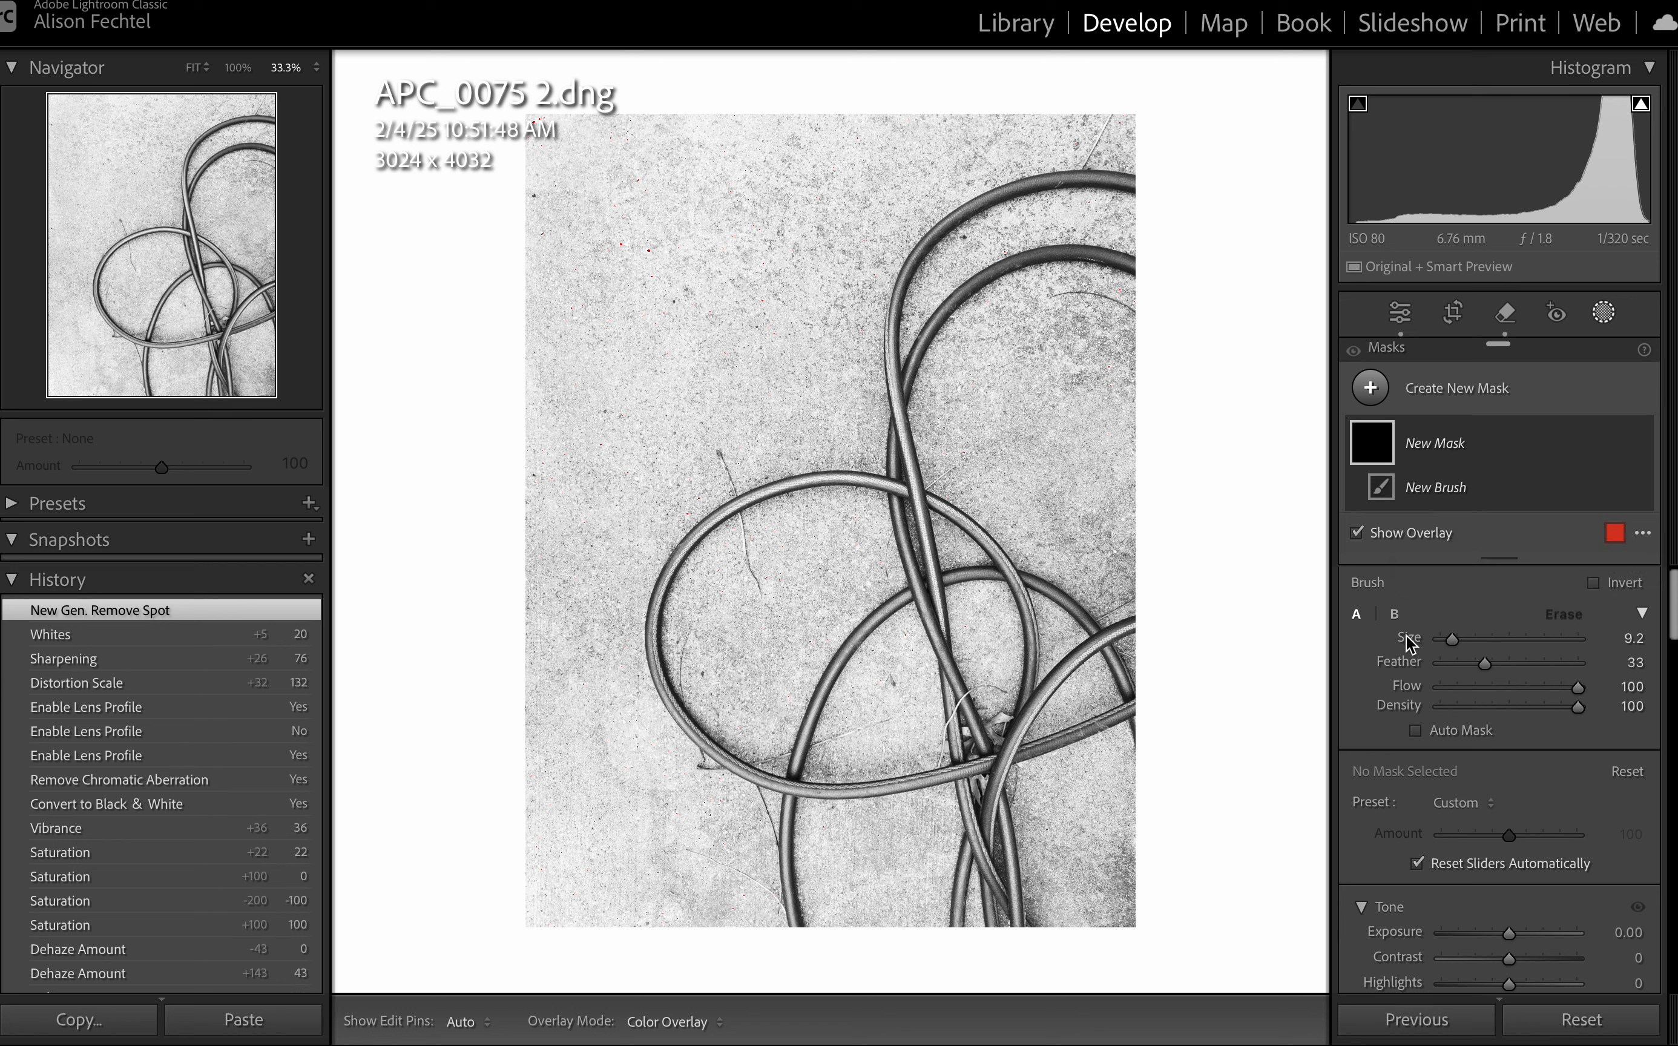
drag(1446, 633, 1465, 633)
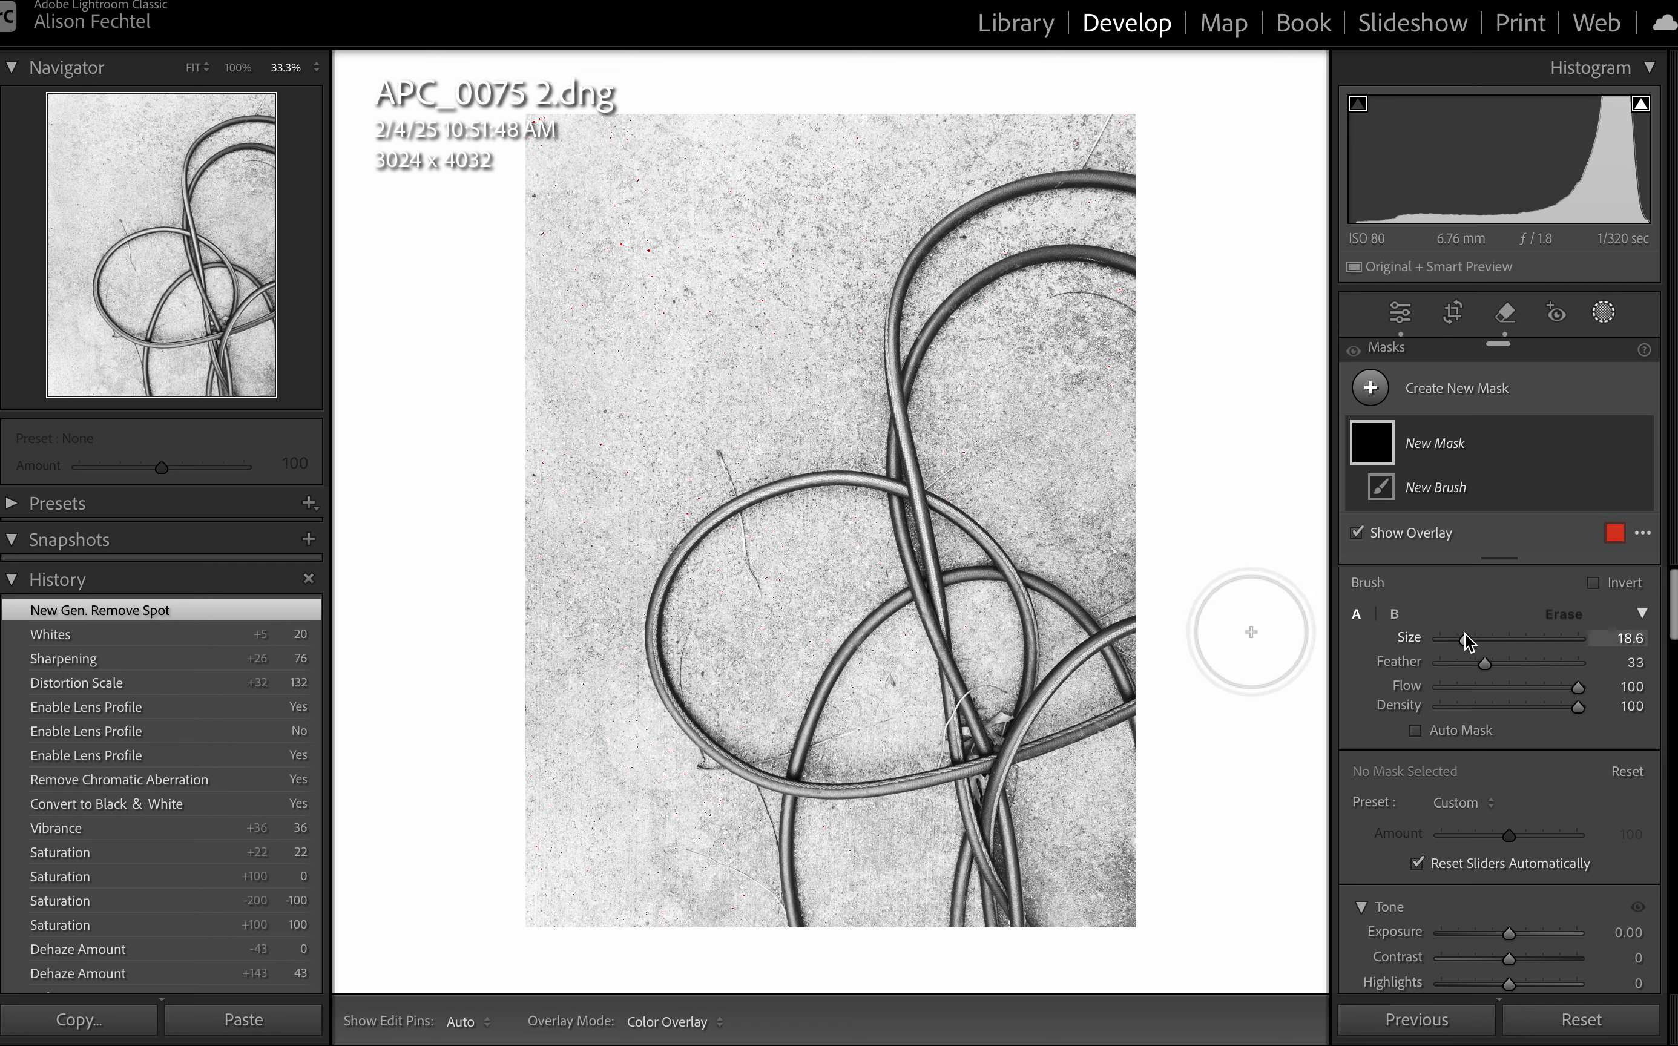
mouse_move(1483, 661)
mouse_down()
mouse_move(1469, 660)
mouse_move(1491, 661)
mouse_up()
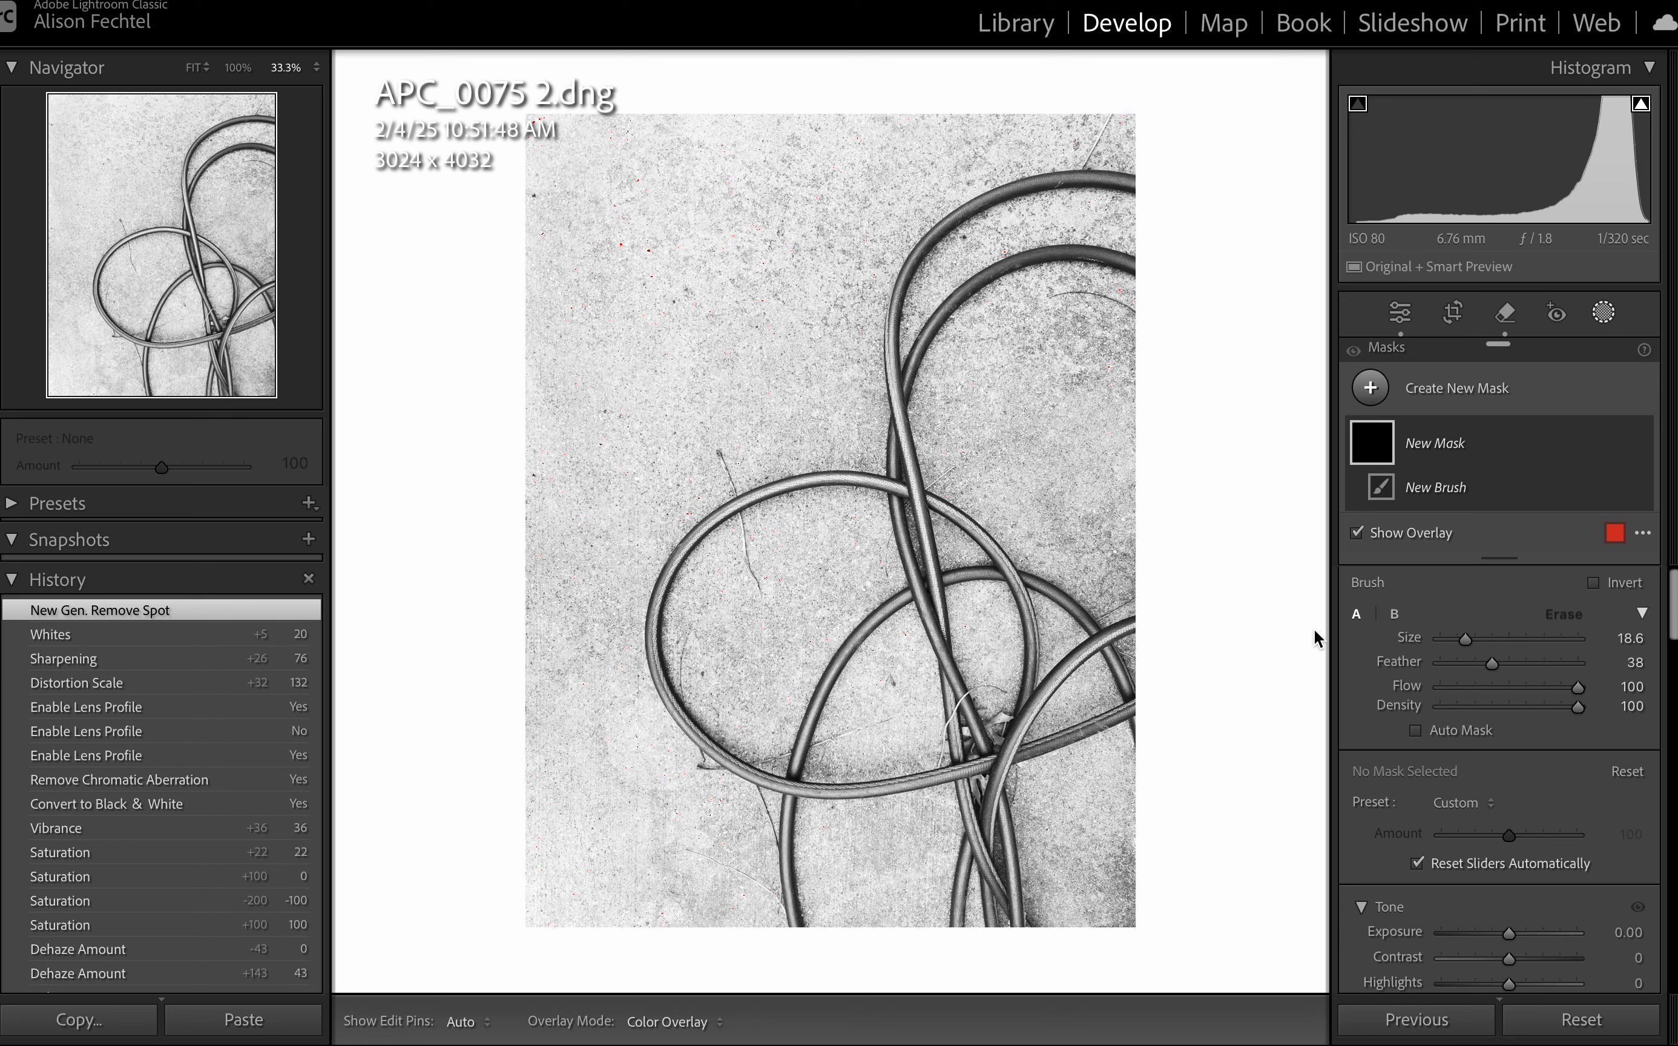
drag(1466, 640, 1453, 634)
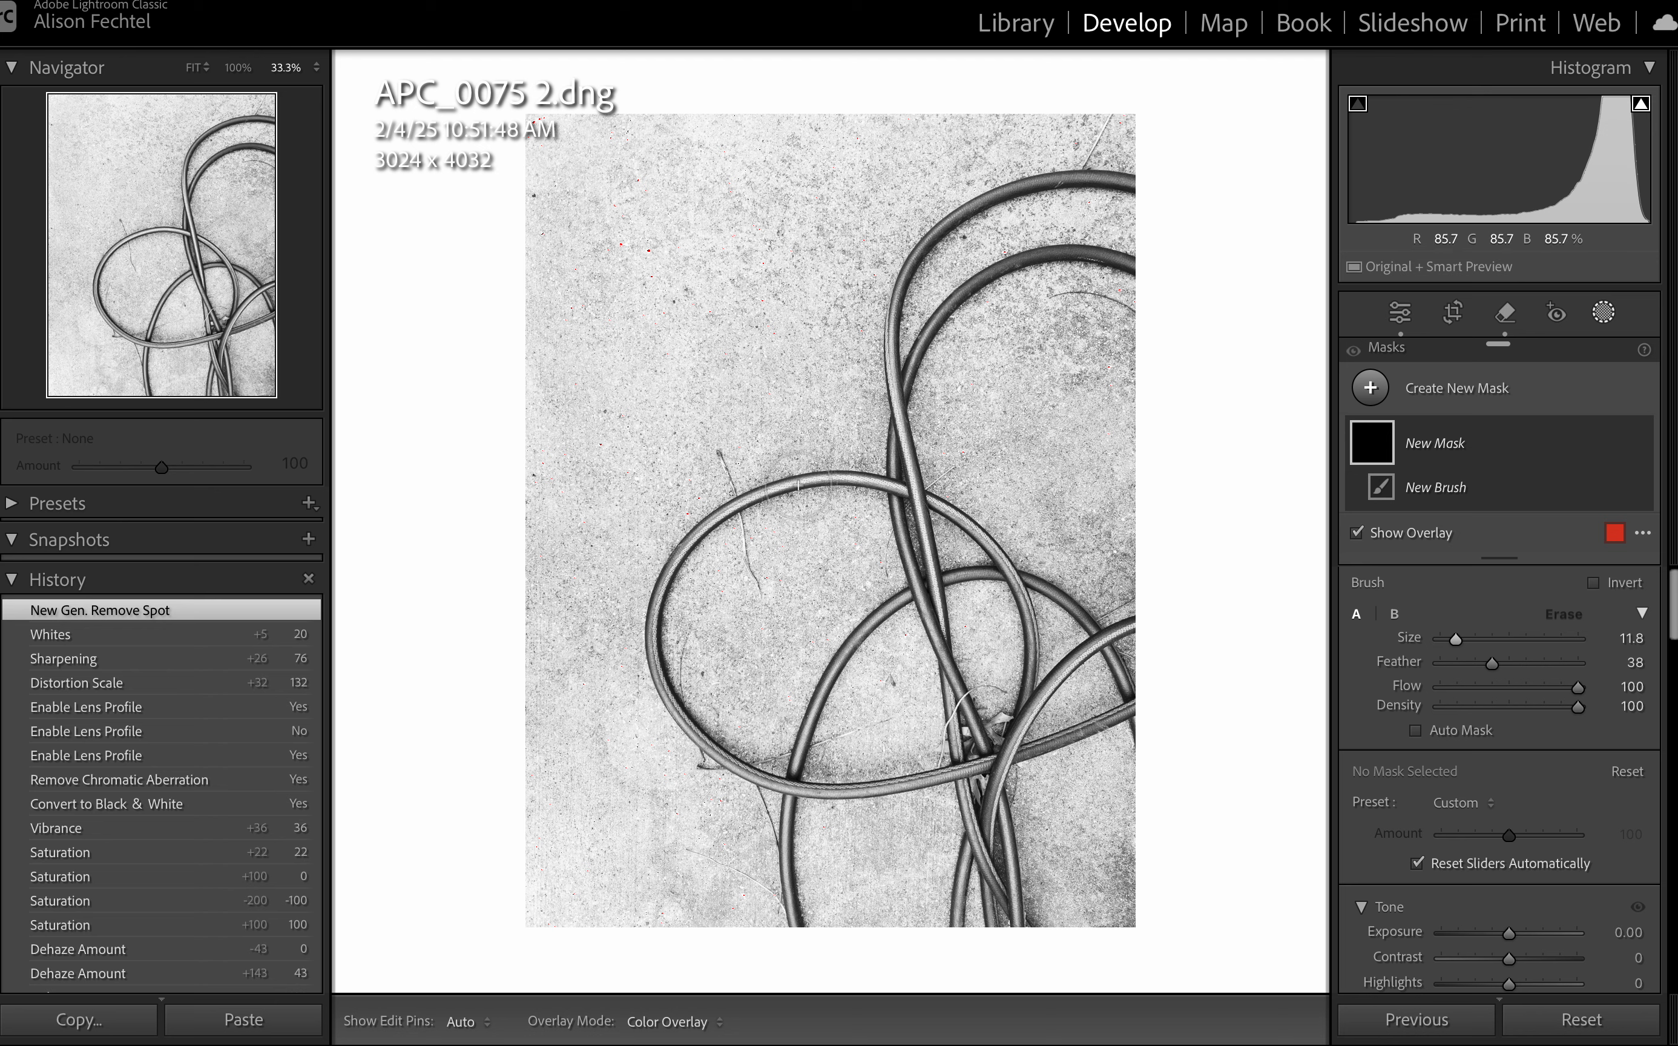
mouse_move(809, 511)
mouse_down()
mouse_move(730, 597)
mouse_move(740, 657)
mouse_move(727, 595)
mouse_move(713, 600)
mouse_move(750, 707)
mouse_move(704, 650)
mouse_move(723, 584)
mouse_move(779, 549)
mouse_move(778, 652)
mouse_move(842, 571)
mouse_move(839, 530)
mouse_move(854, 541)
mouse_move(761, 737)
mouse_move(727, 702)
mouse_move(721, 648)
mouse_move(777, 577)
mouse_move(863, 541)
mouse_move(861, 526)
mouse_move(866, 570)
mouse_up()
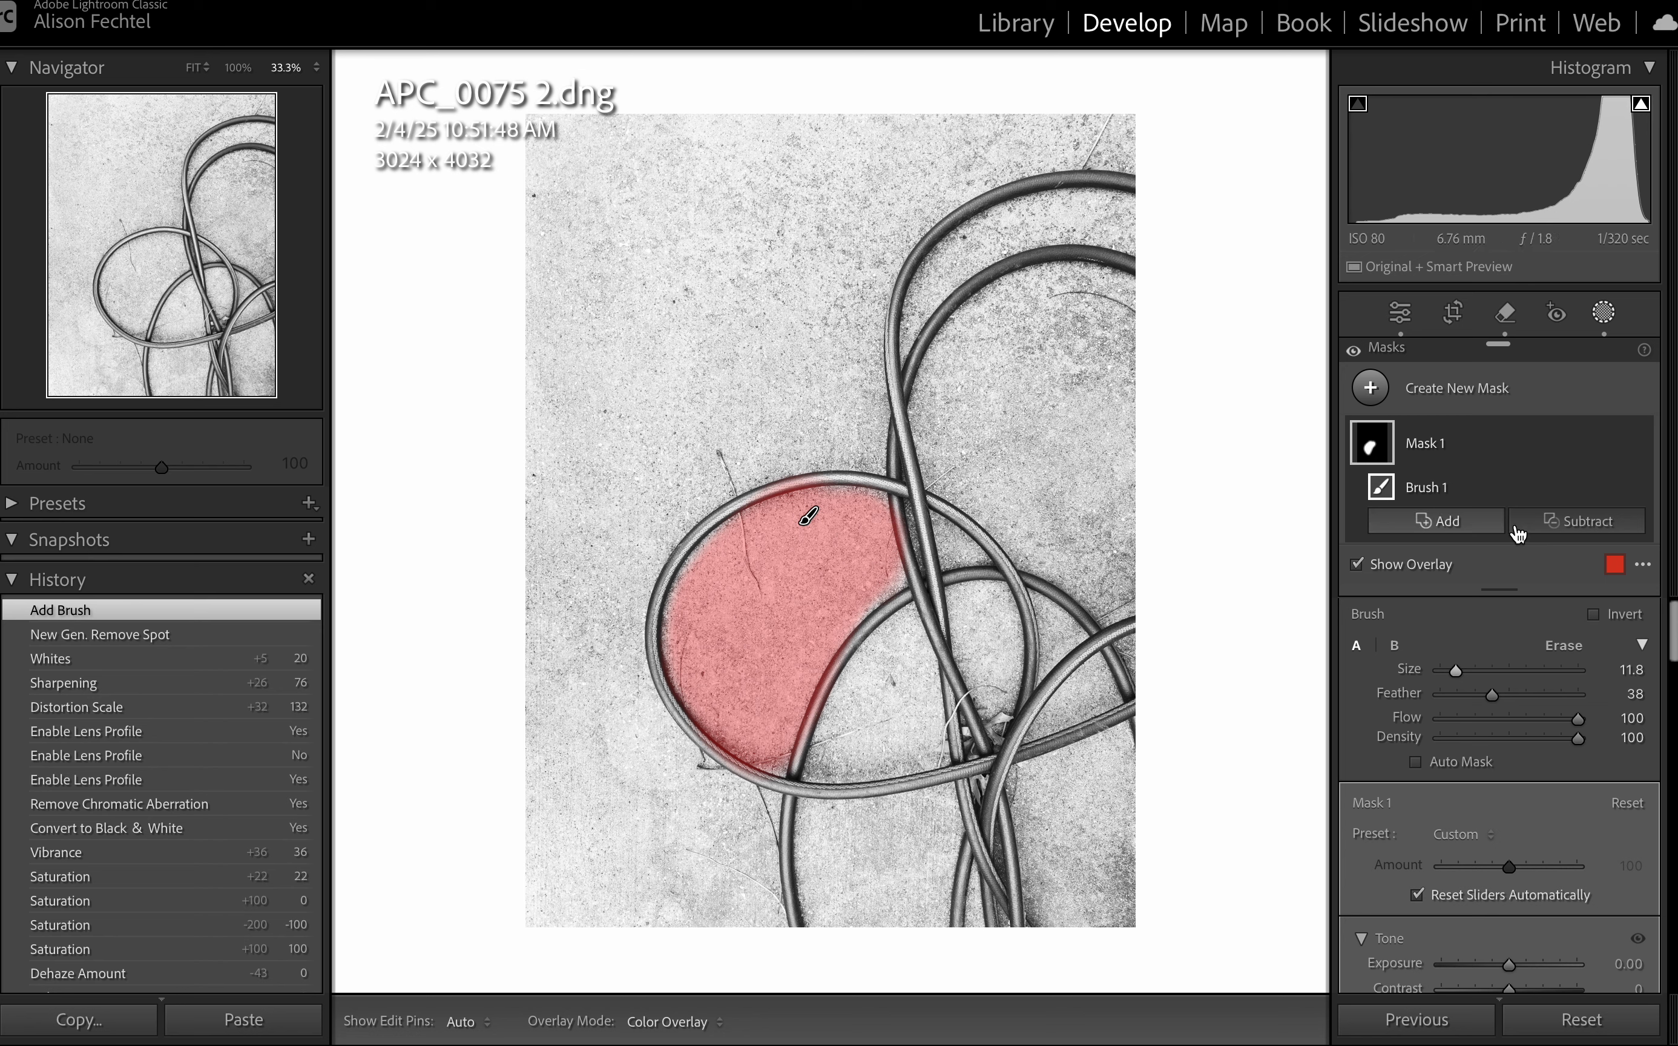
Check the mask's overlay colour options and lower the masked area's Exposure to -3.22
click(1616, 565)
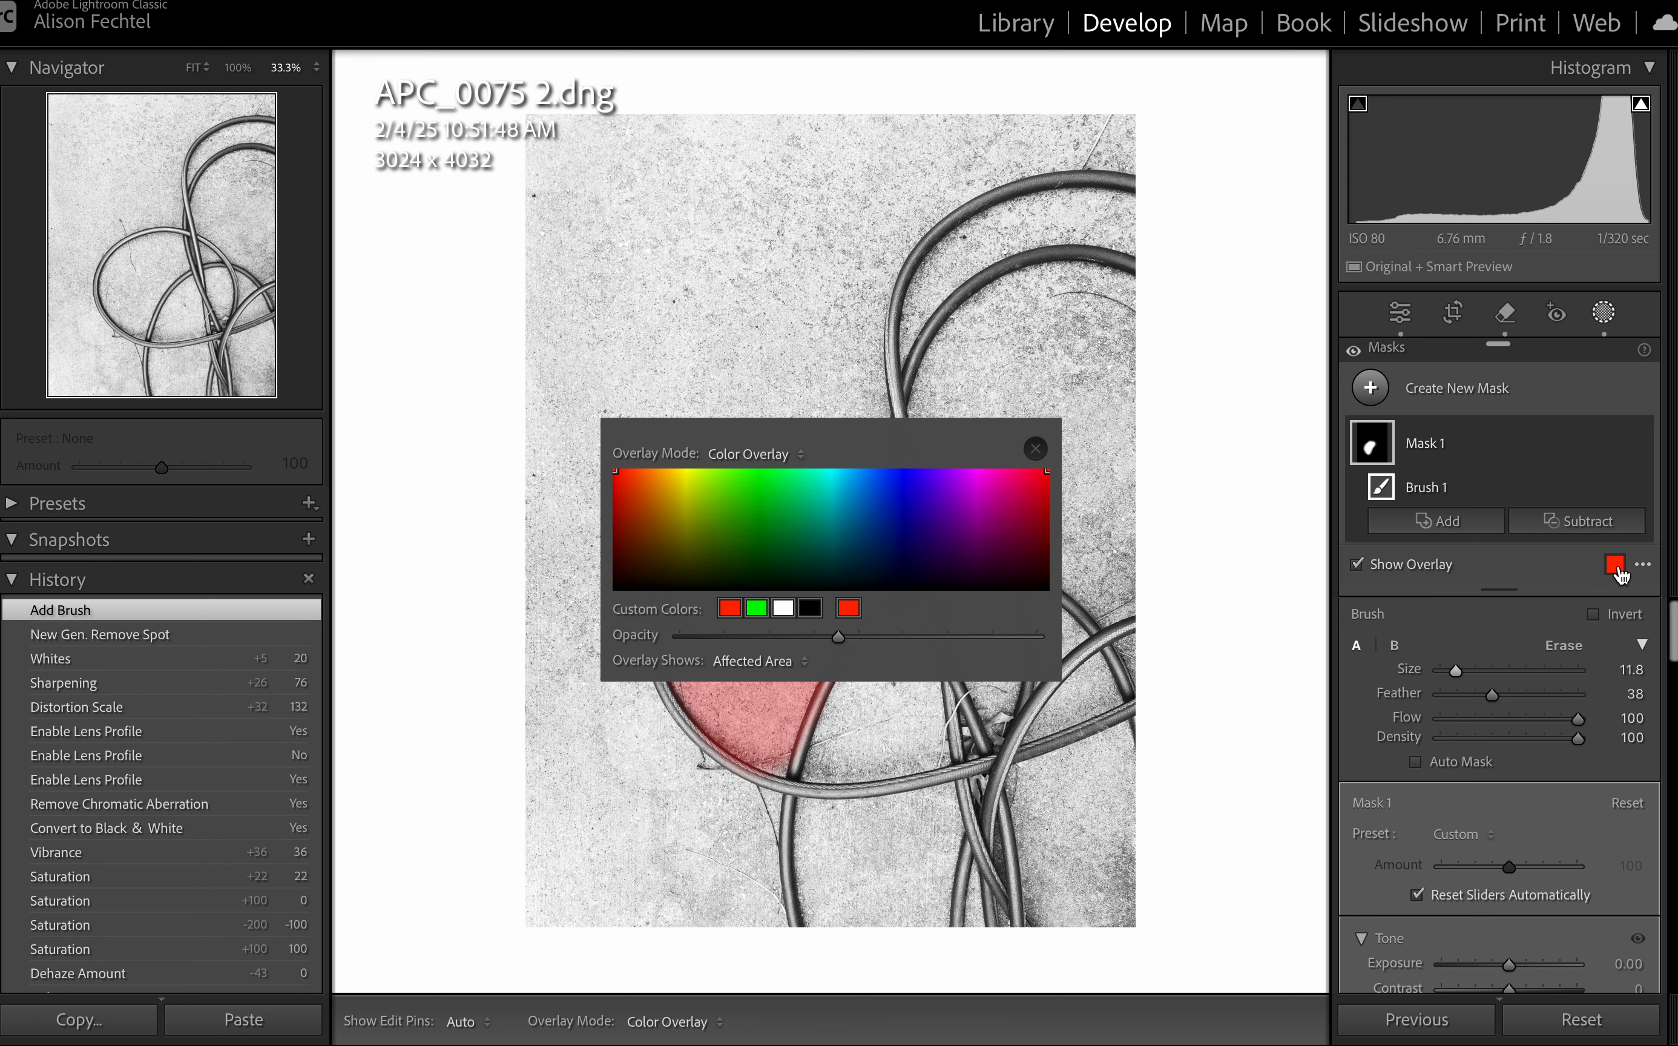
click(1036, 449)
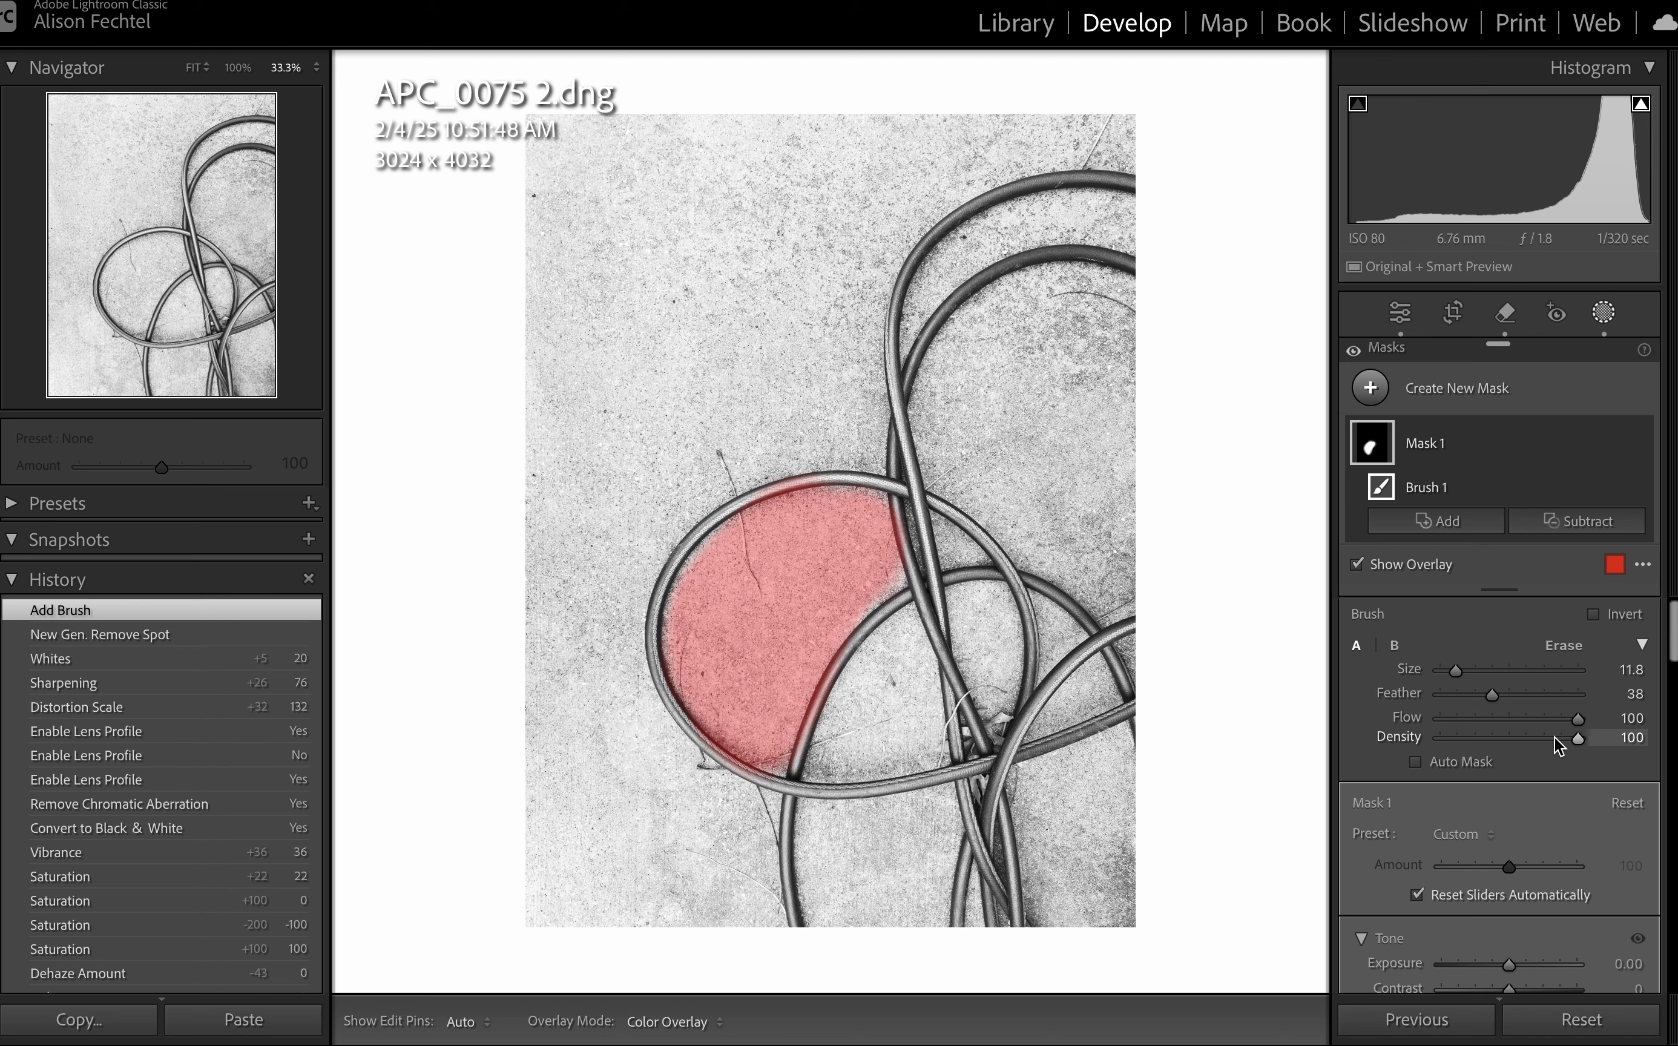
scroll(1571, 858, down, 3)
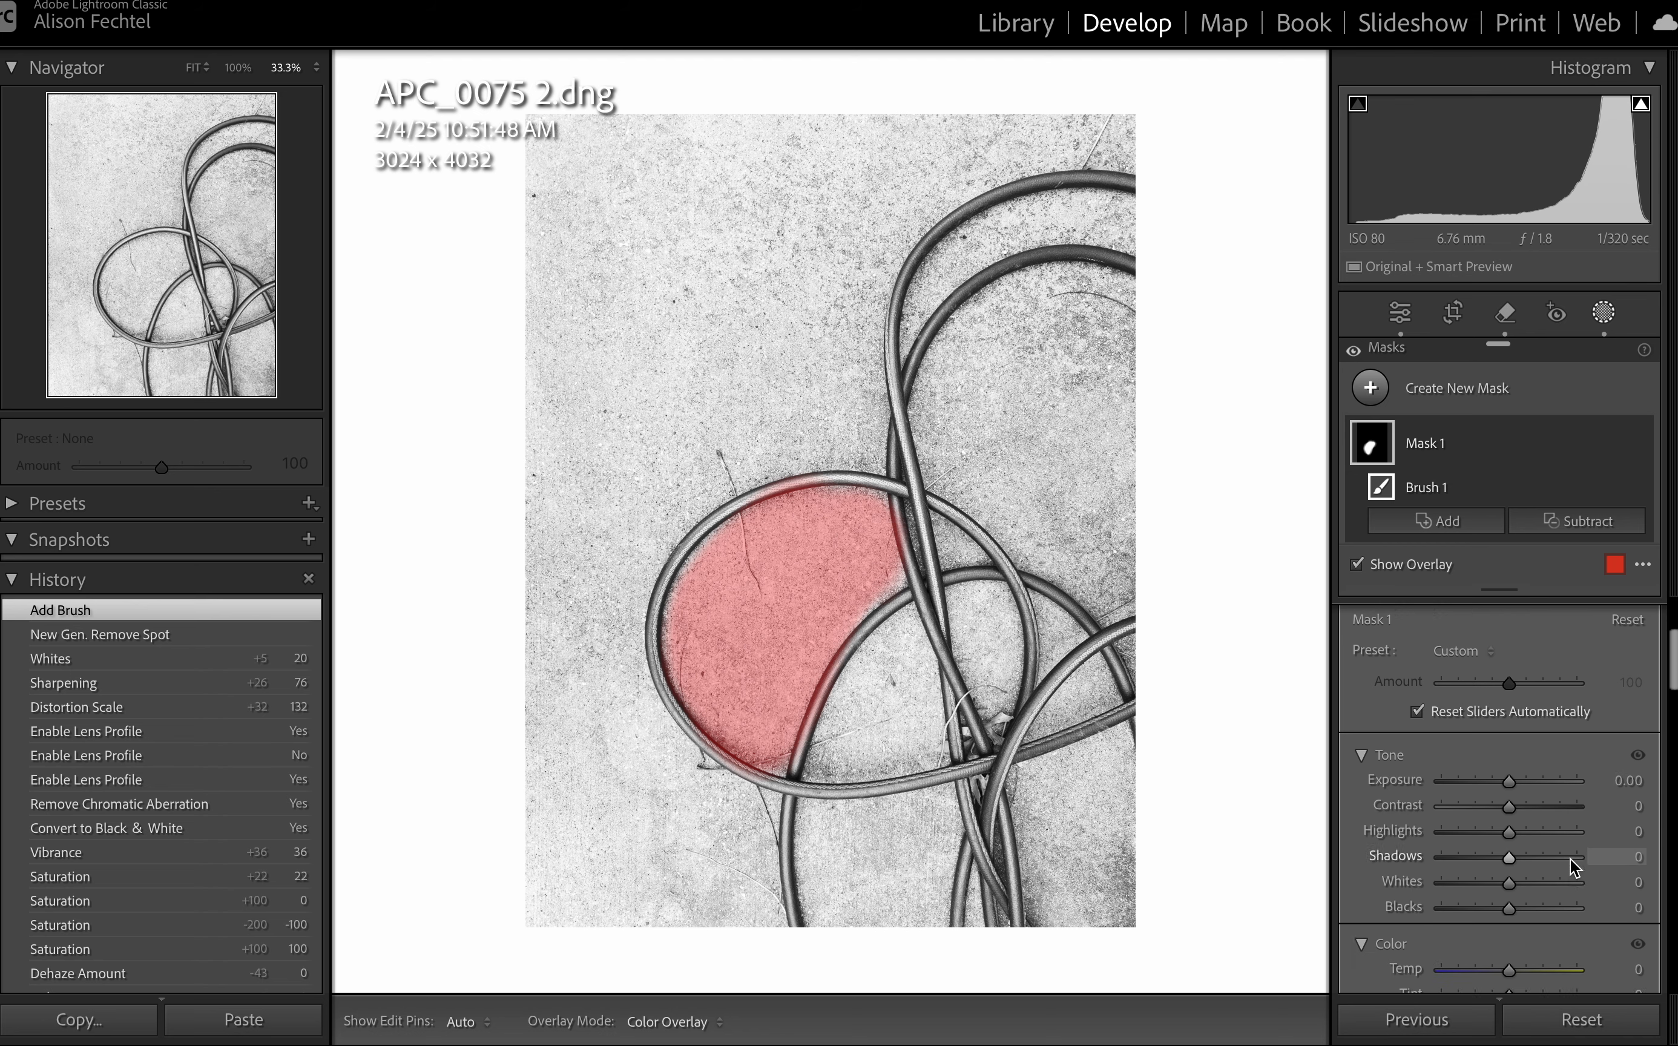
scroll(1572, 858, down, 1)
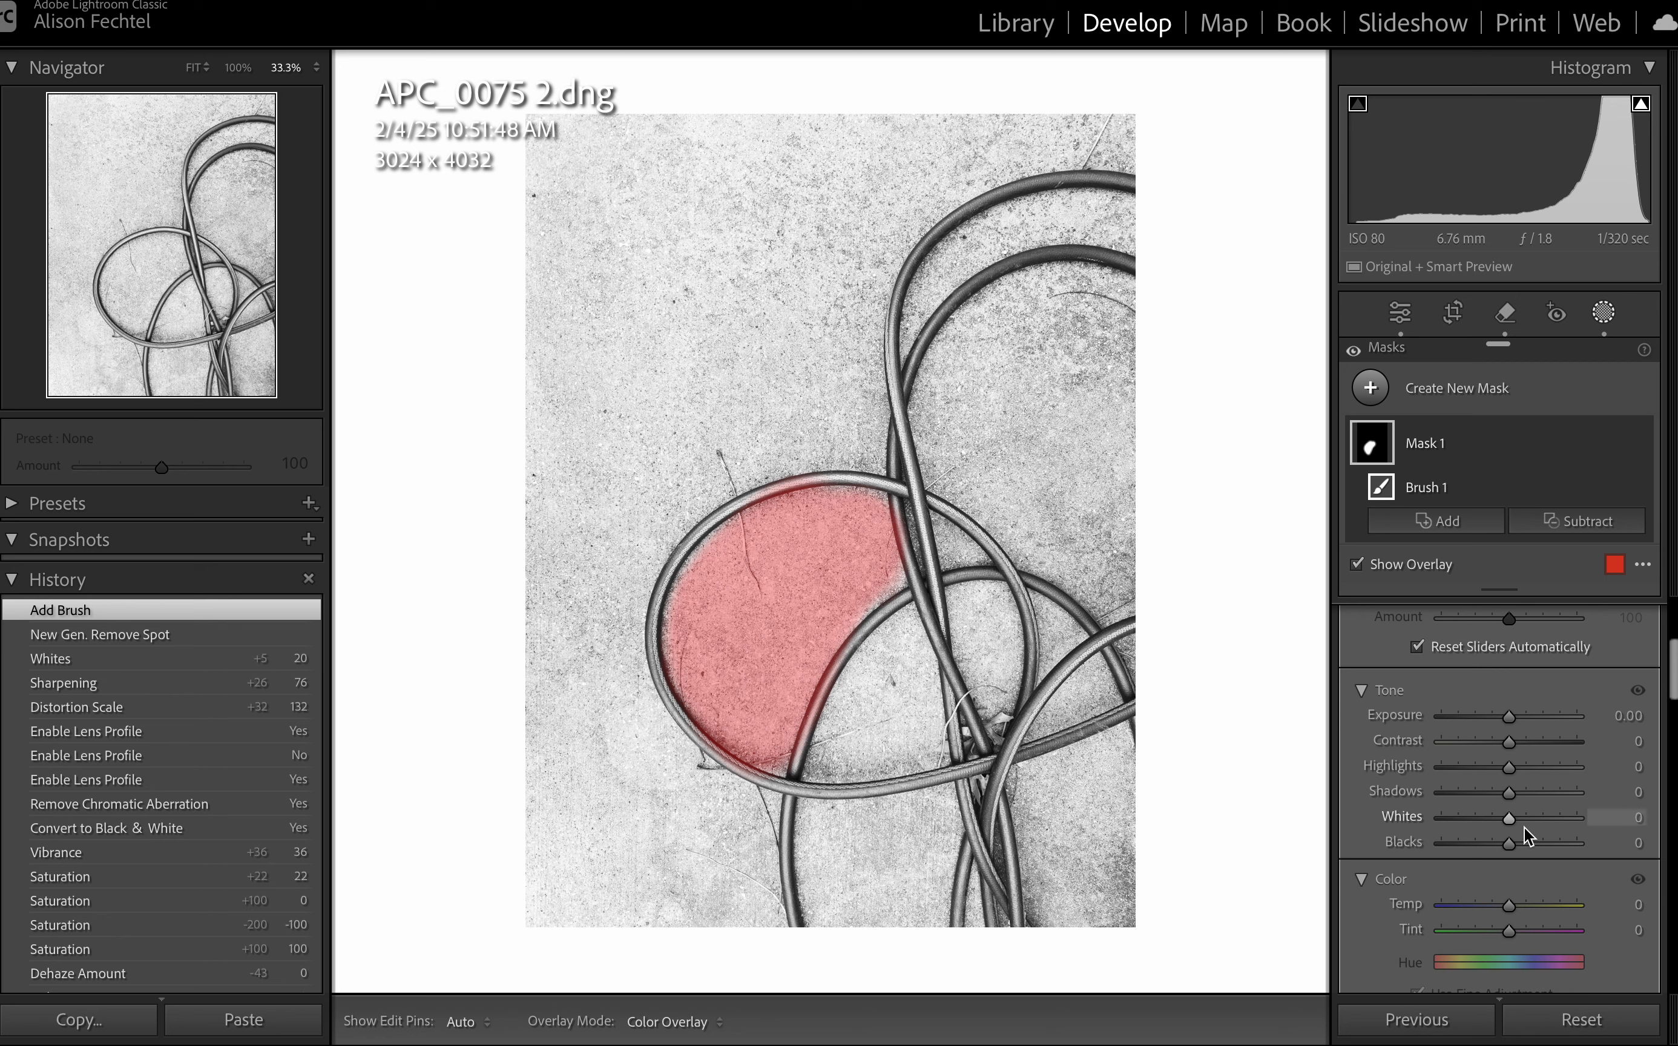
drag(1510, 720, 1457, 715)
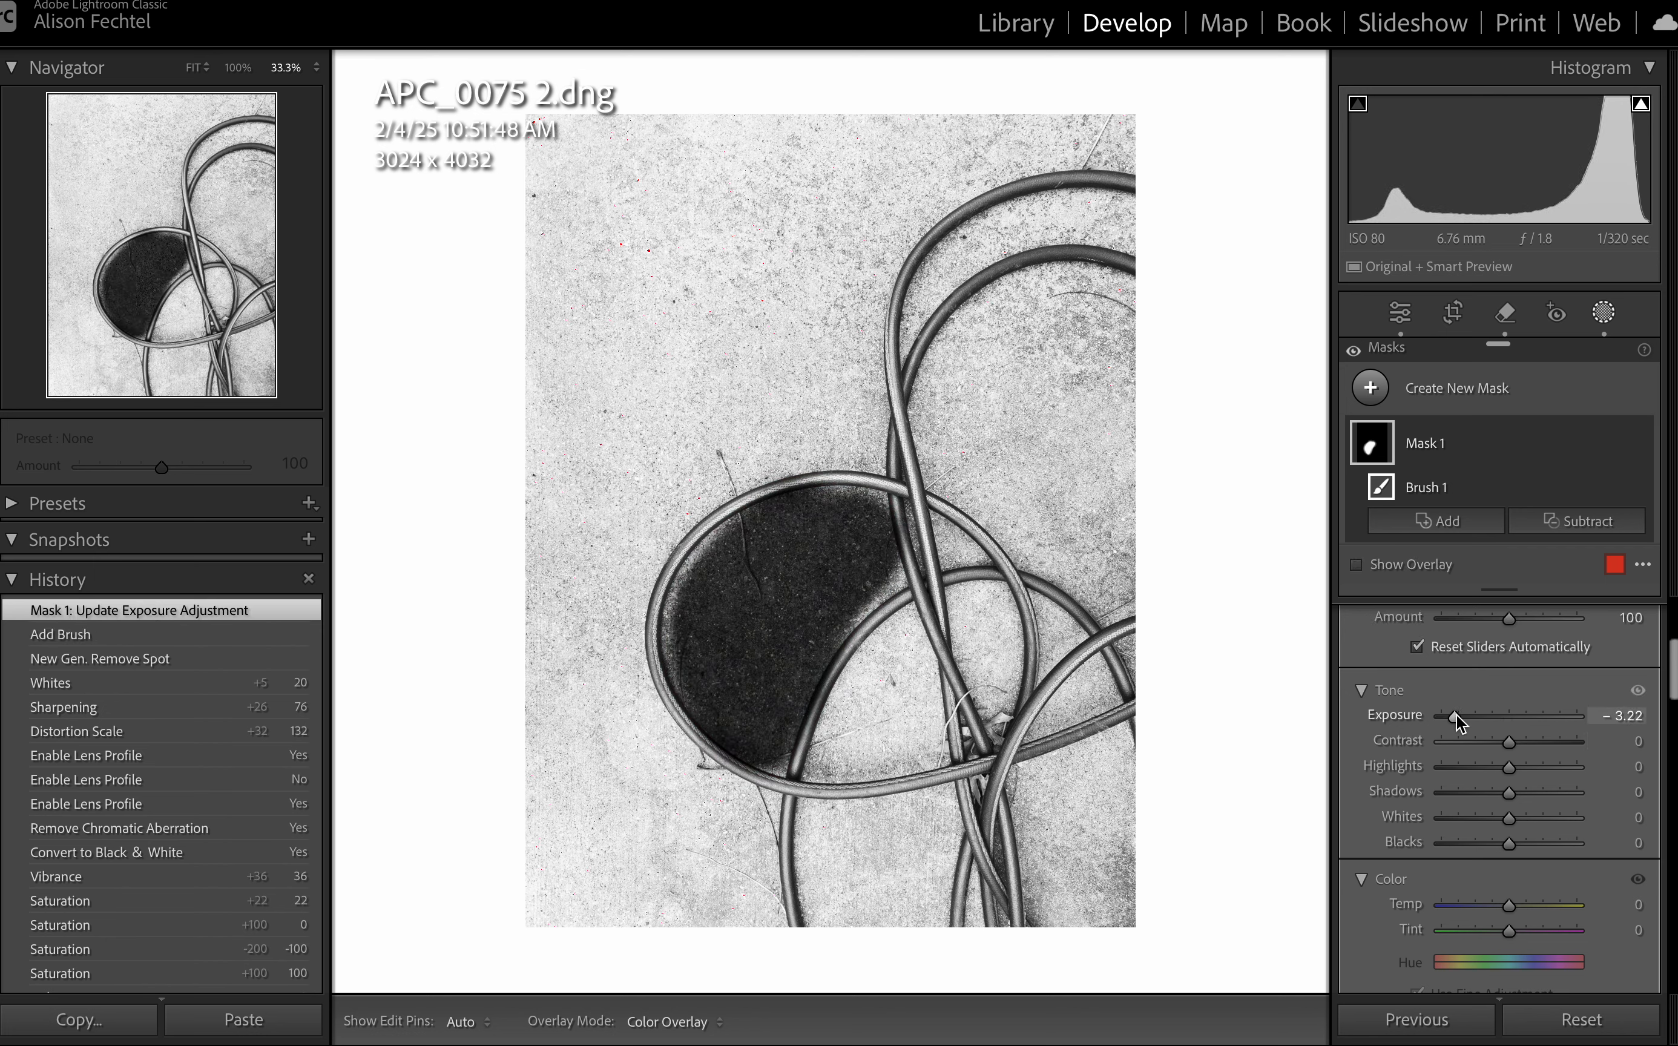
Set the masked area's Temp to -1 and look through the other mask adjustments
scroll(1493, 882, down, 3)
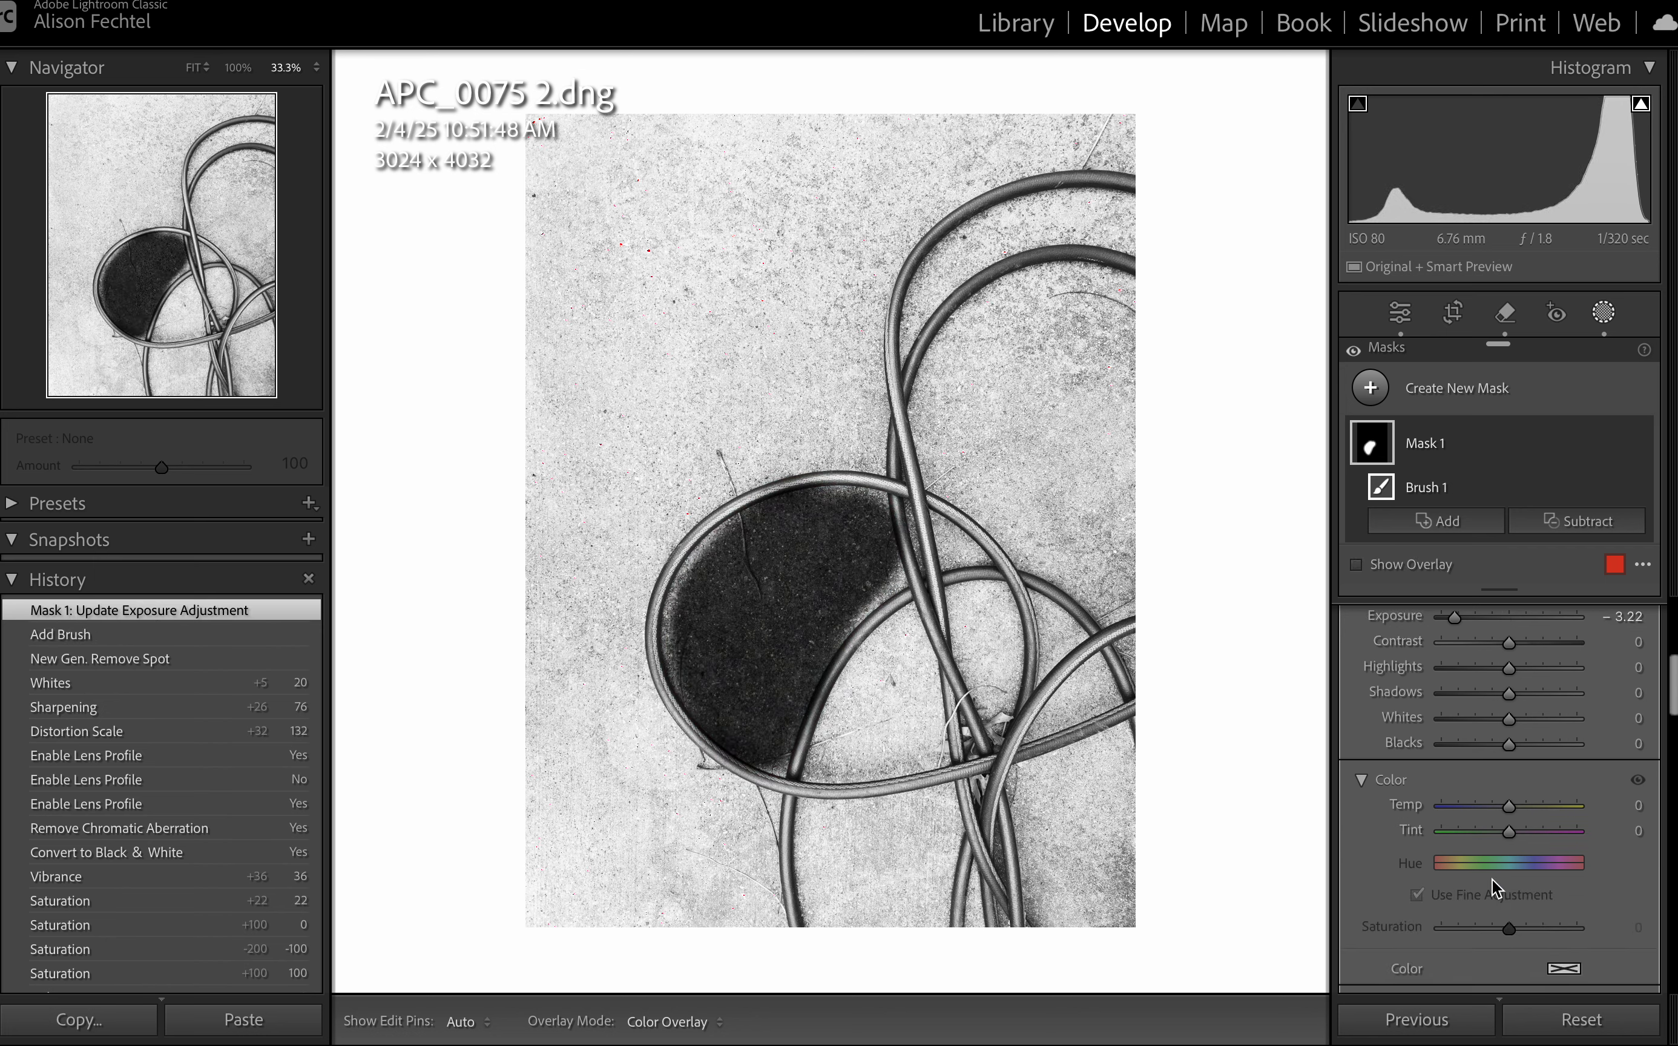
mouse_move(1499, 811)
mouse_down()
mouse_move(1481, 810)
mouse_move(1534, 810)
mouse_move(1509, 813)
mouse_up()
scroll(1494, 927, down, 3)
scroll(1493, 925, down, 6)
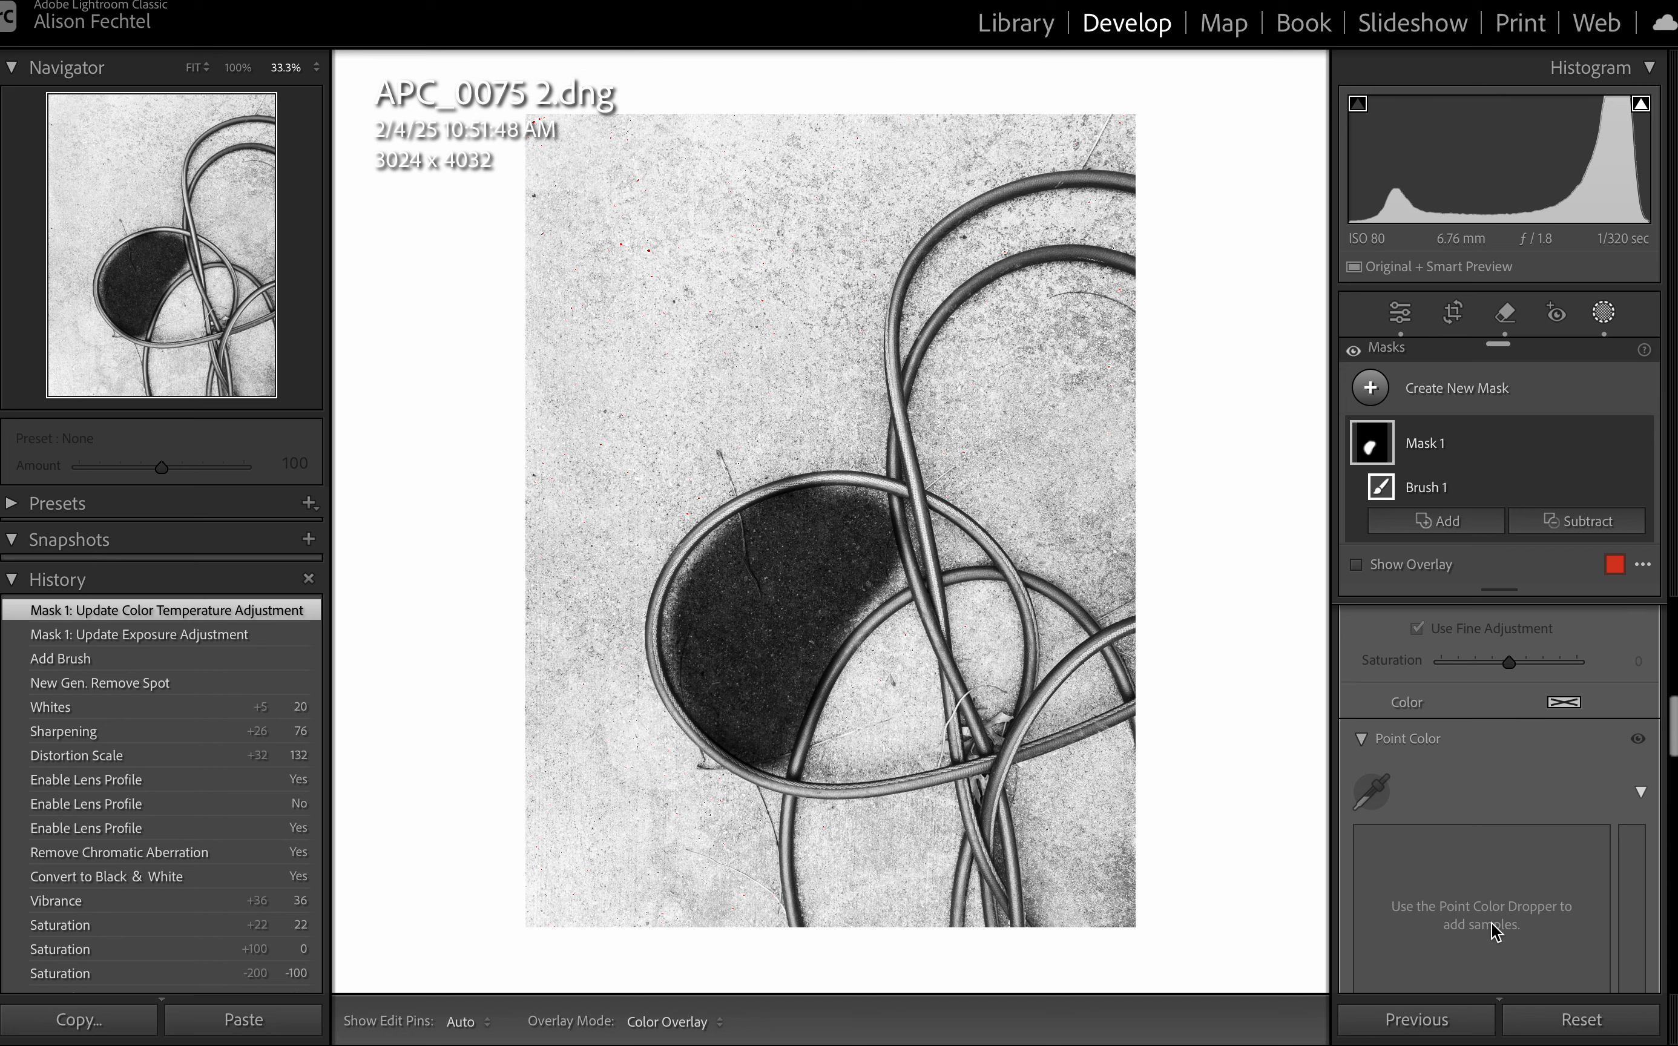
scroll(1492, 923, up, 6)
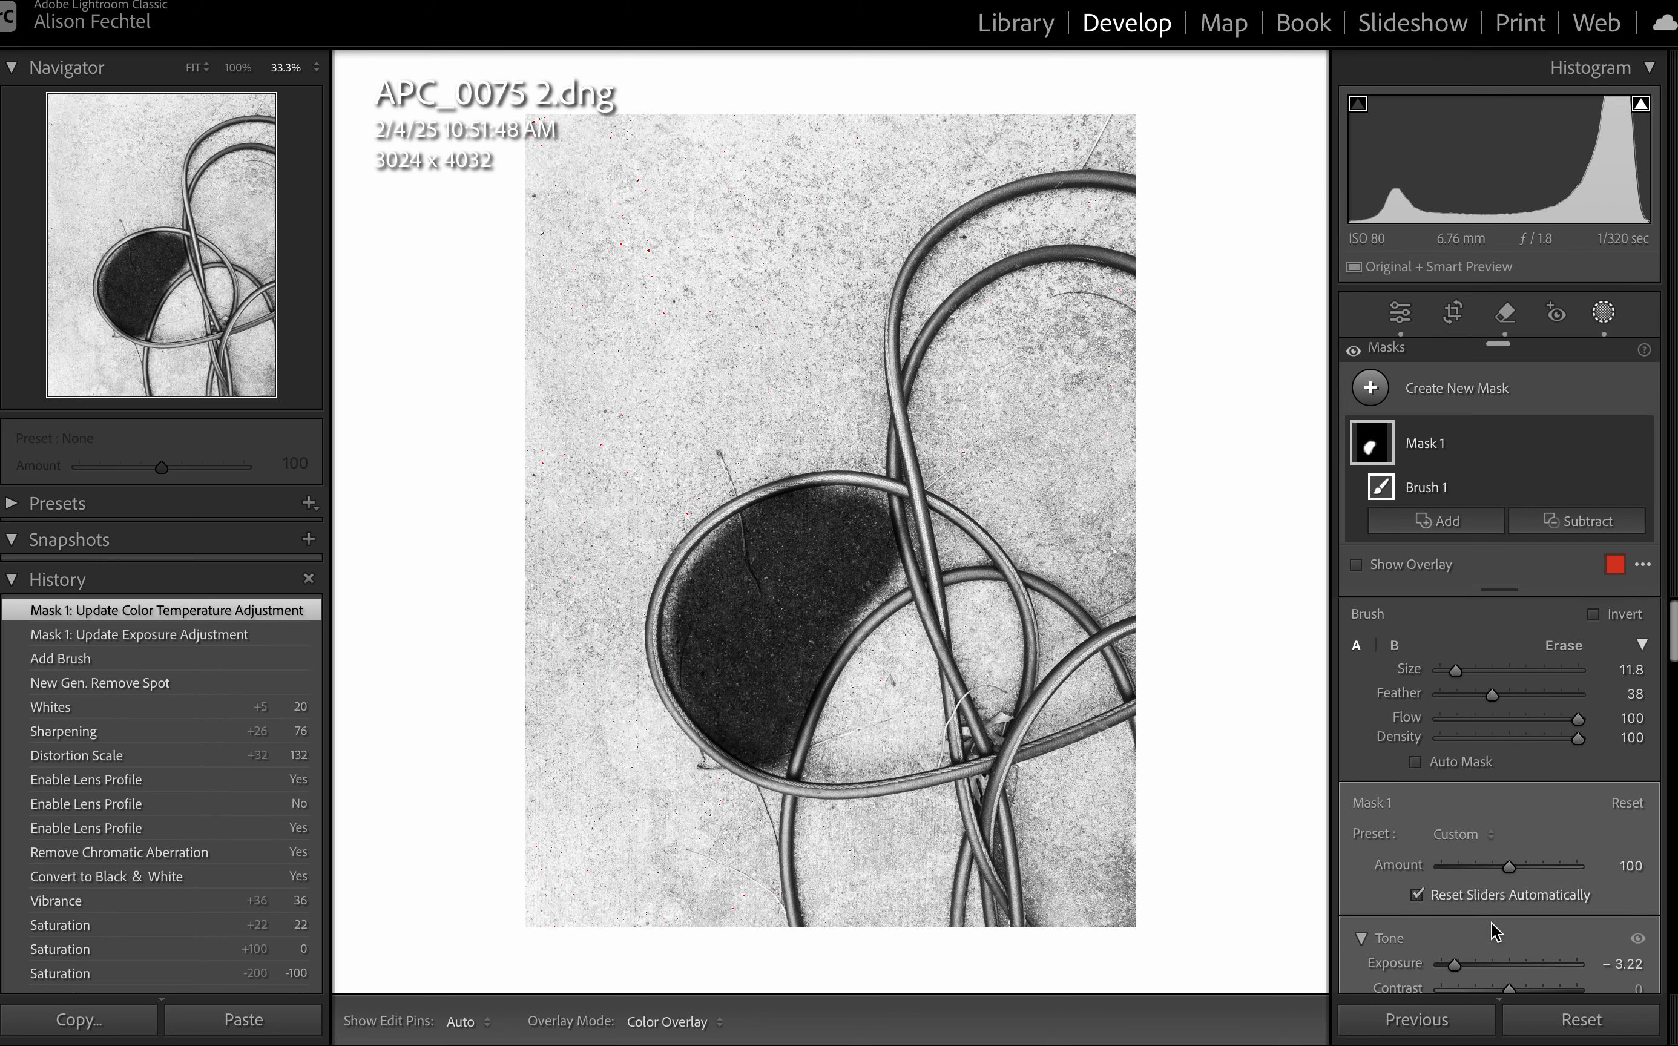
scroll(1492, 931, down, 1)
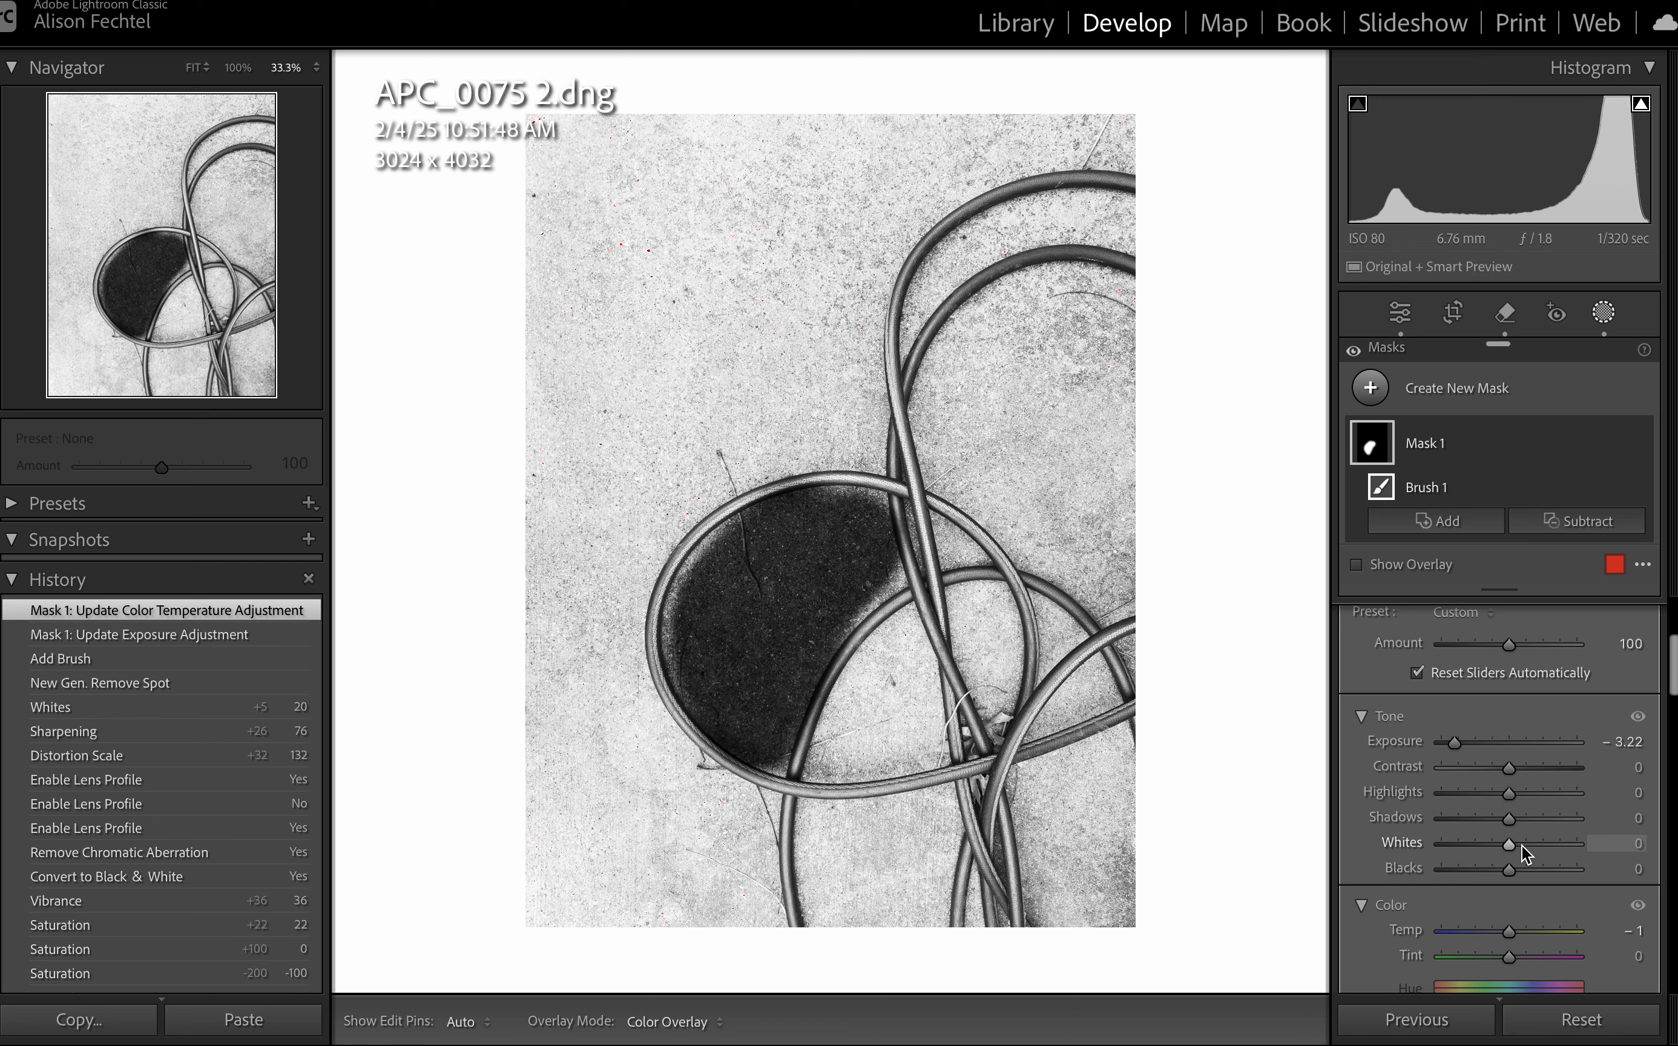
scroll(1577, 696, down, 5)
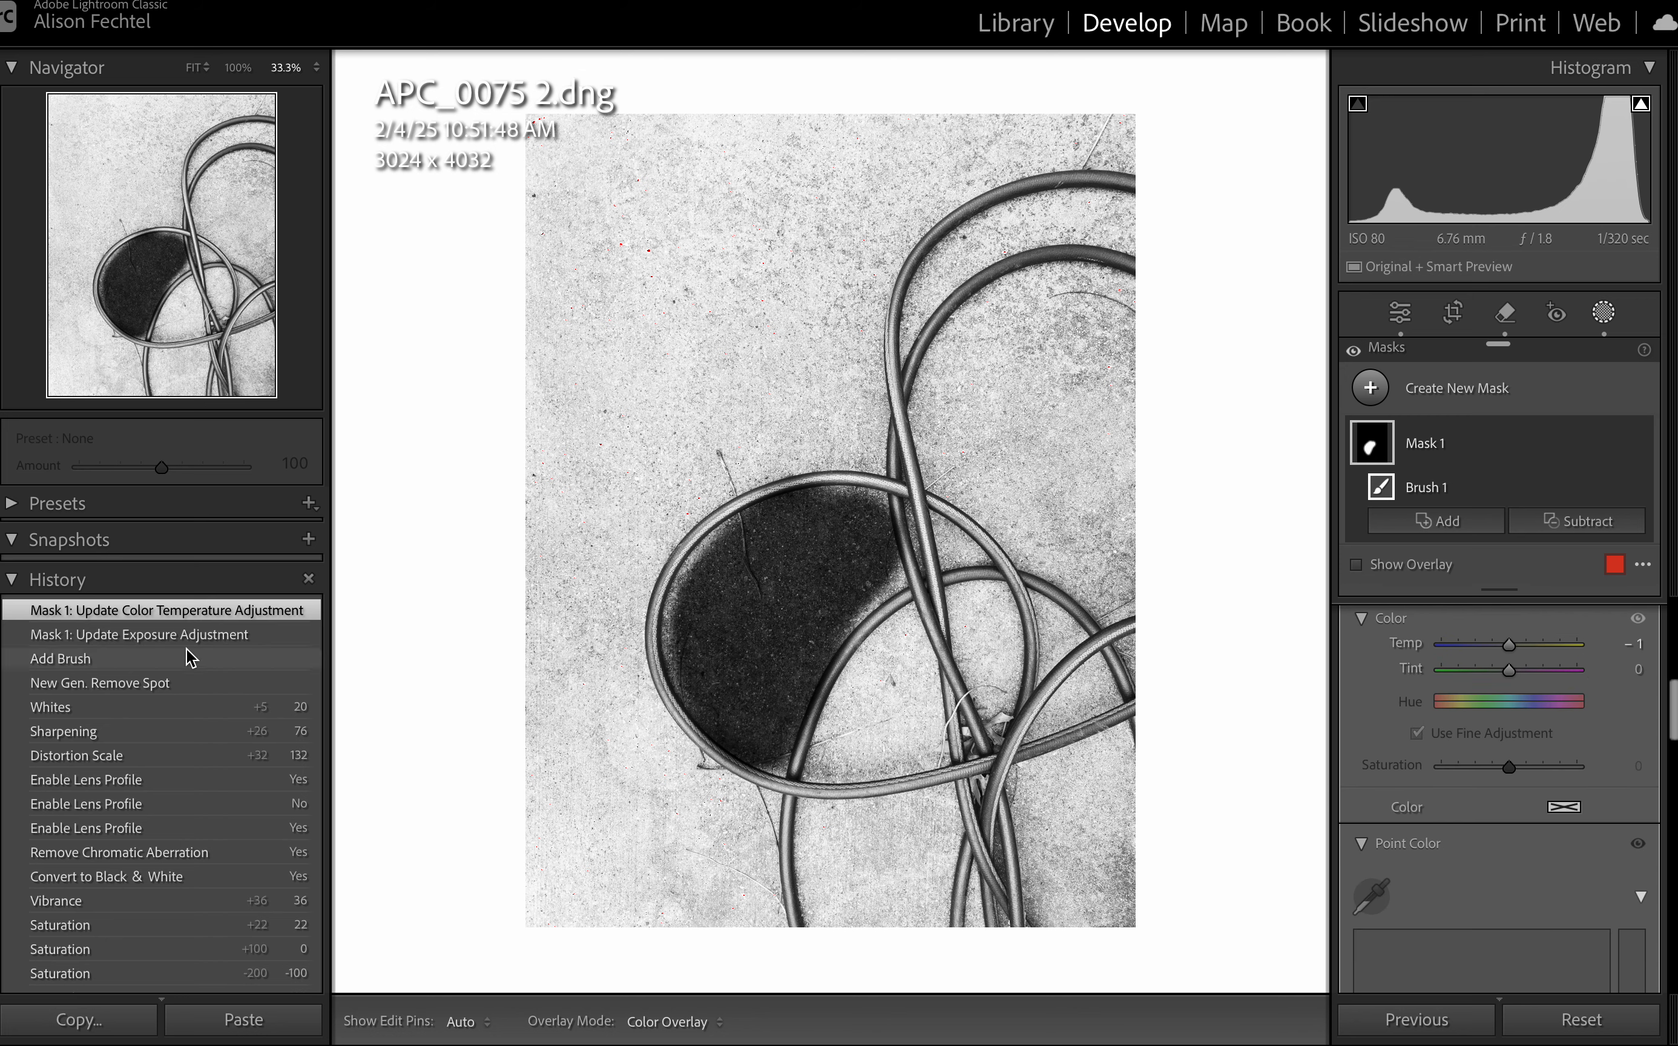
Step back through the mask's history states and revert the photo to the New Gen. Remove Spot state
click(152, 635)
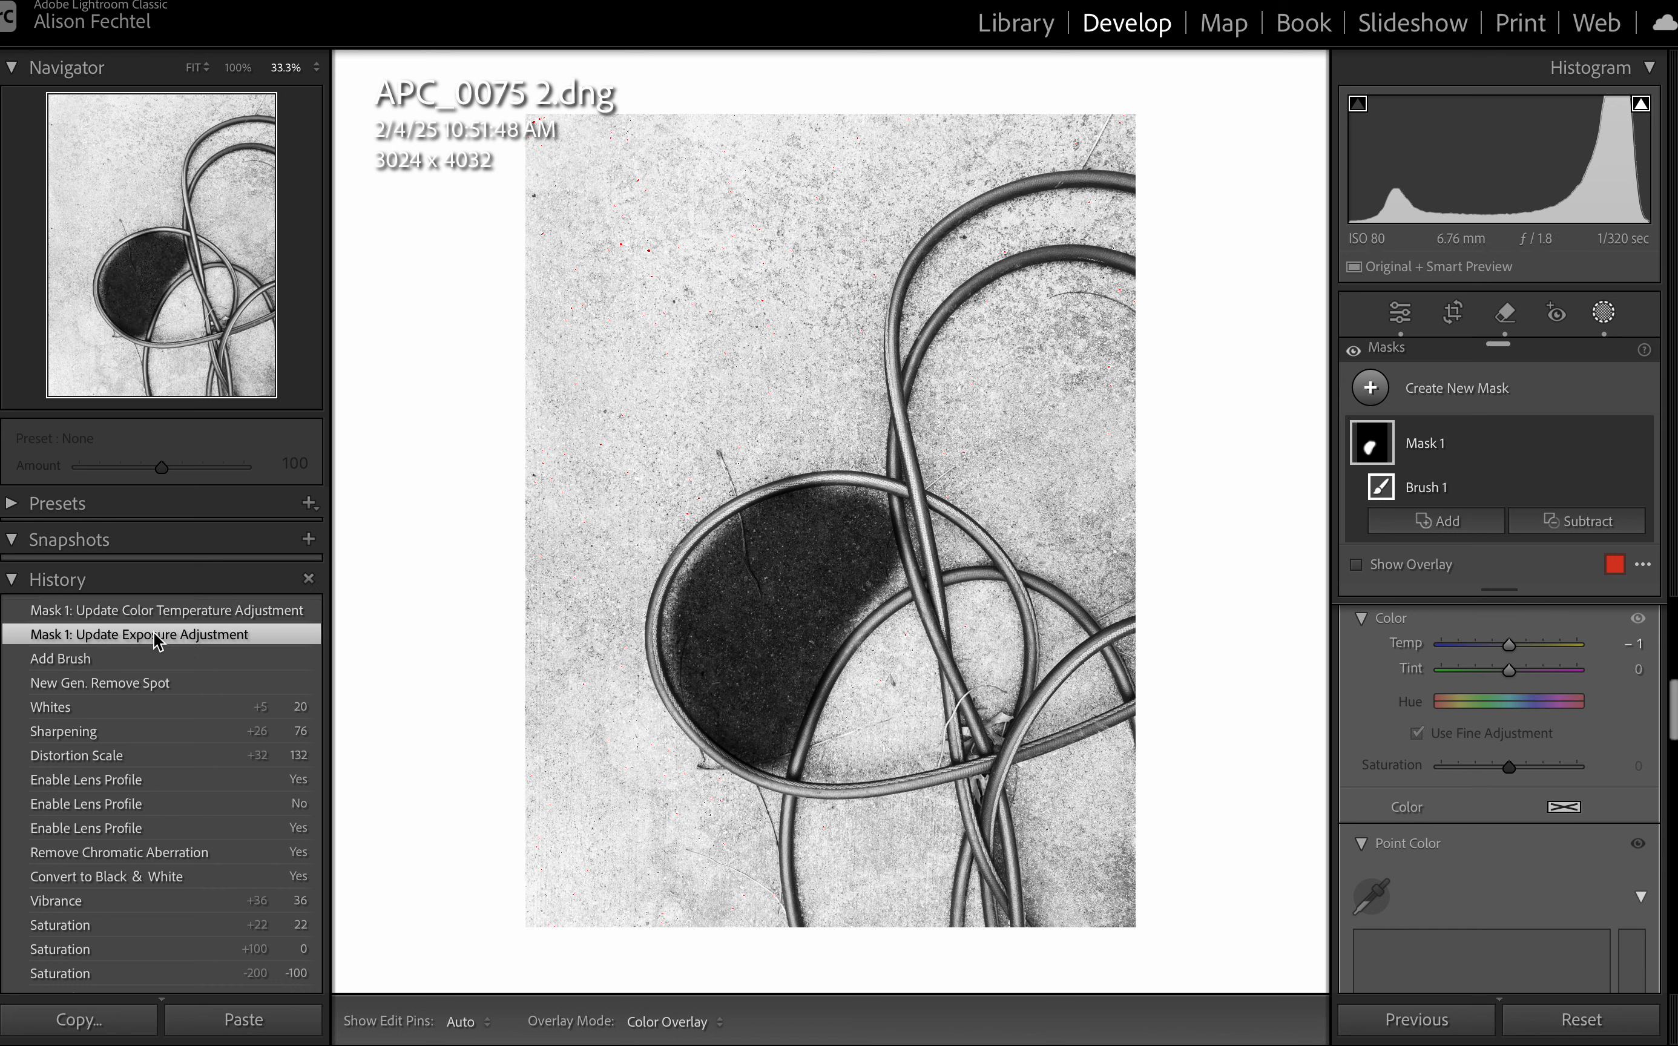
click(147, 661)
key(o)
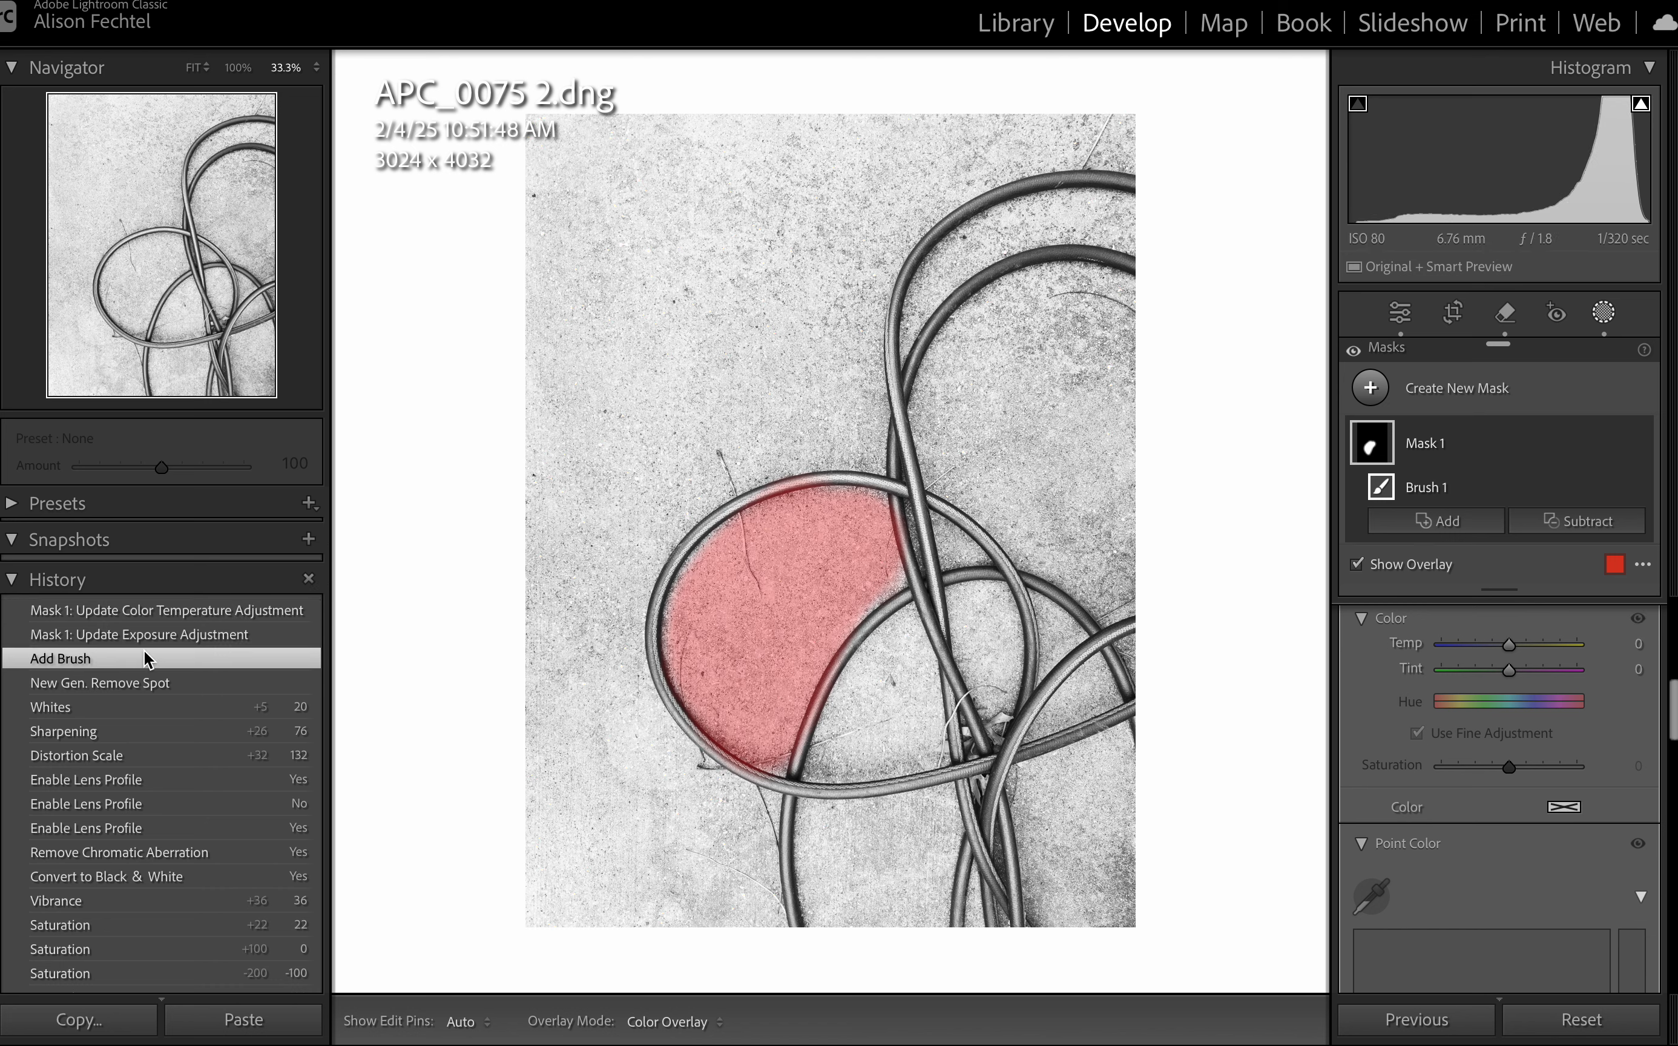
click(144, 685)
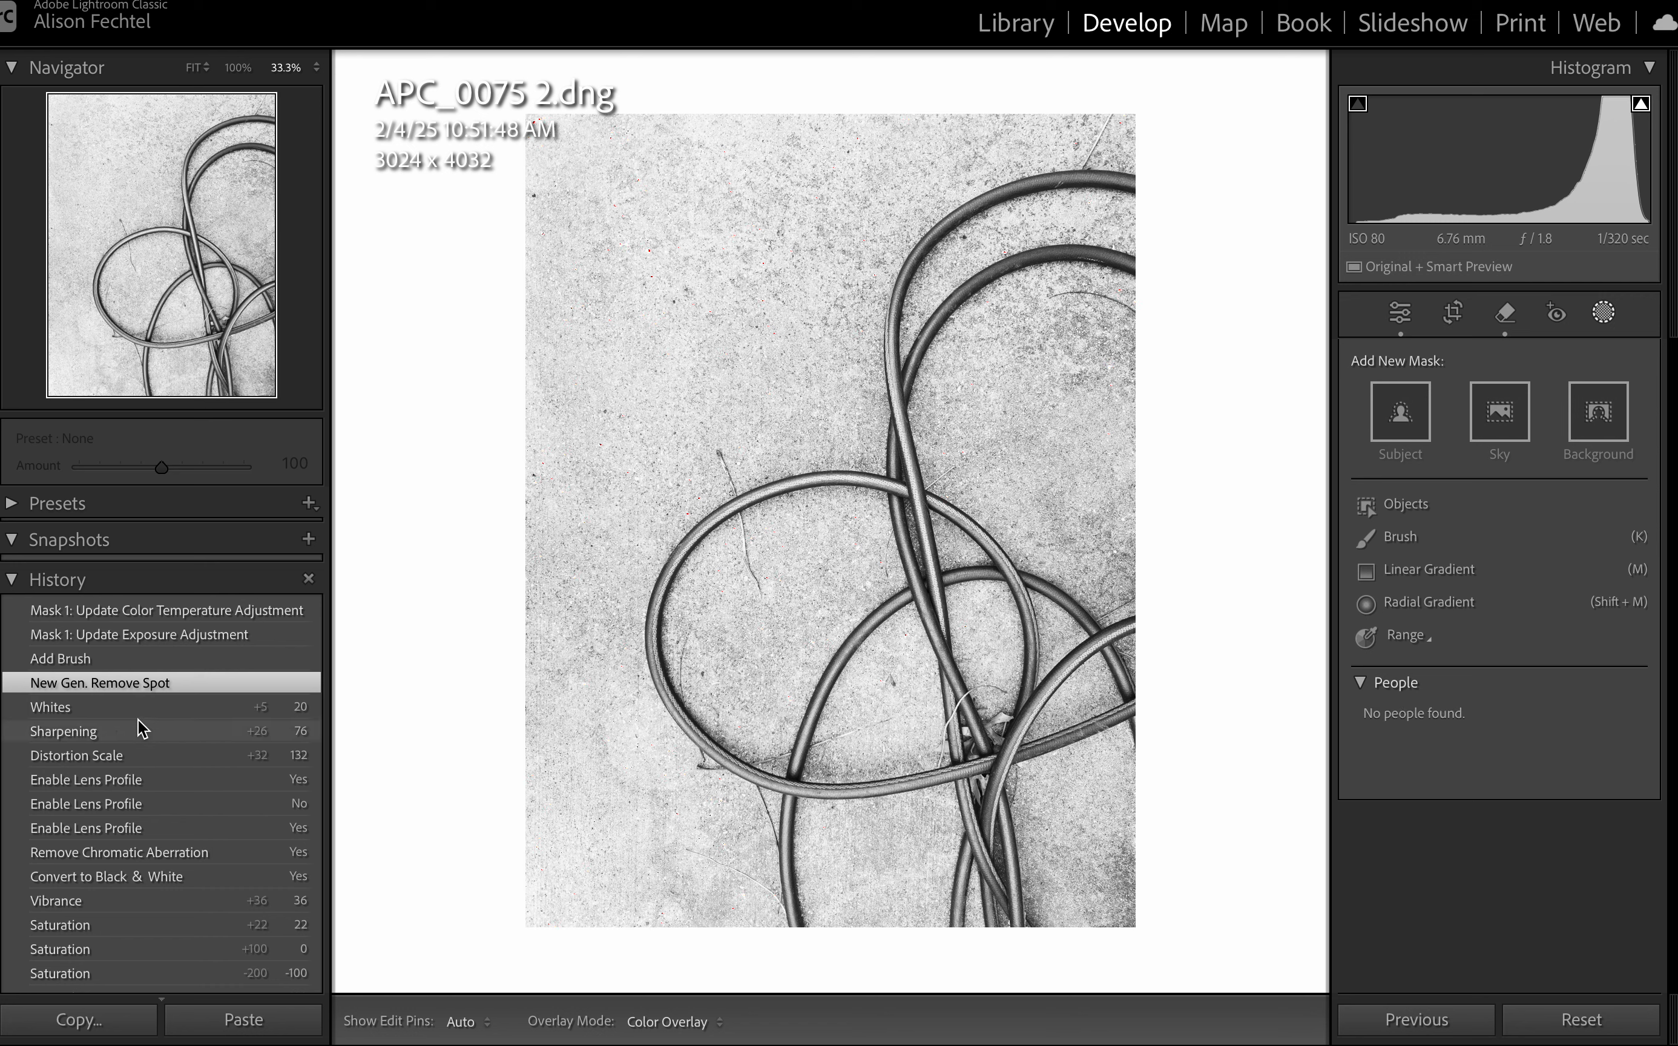
Show all photographs in the Library and open APC_0073 2.dng, the red shoes on grass, in the Develop module
click(1010, 34)
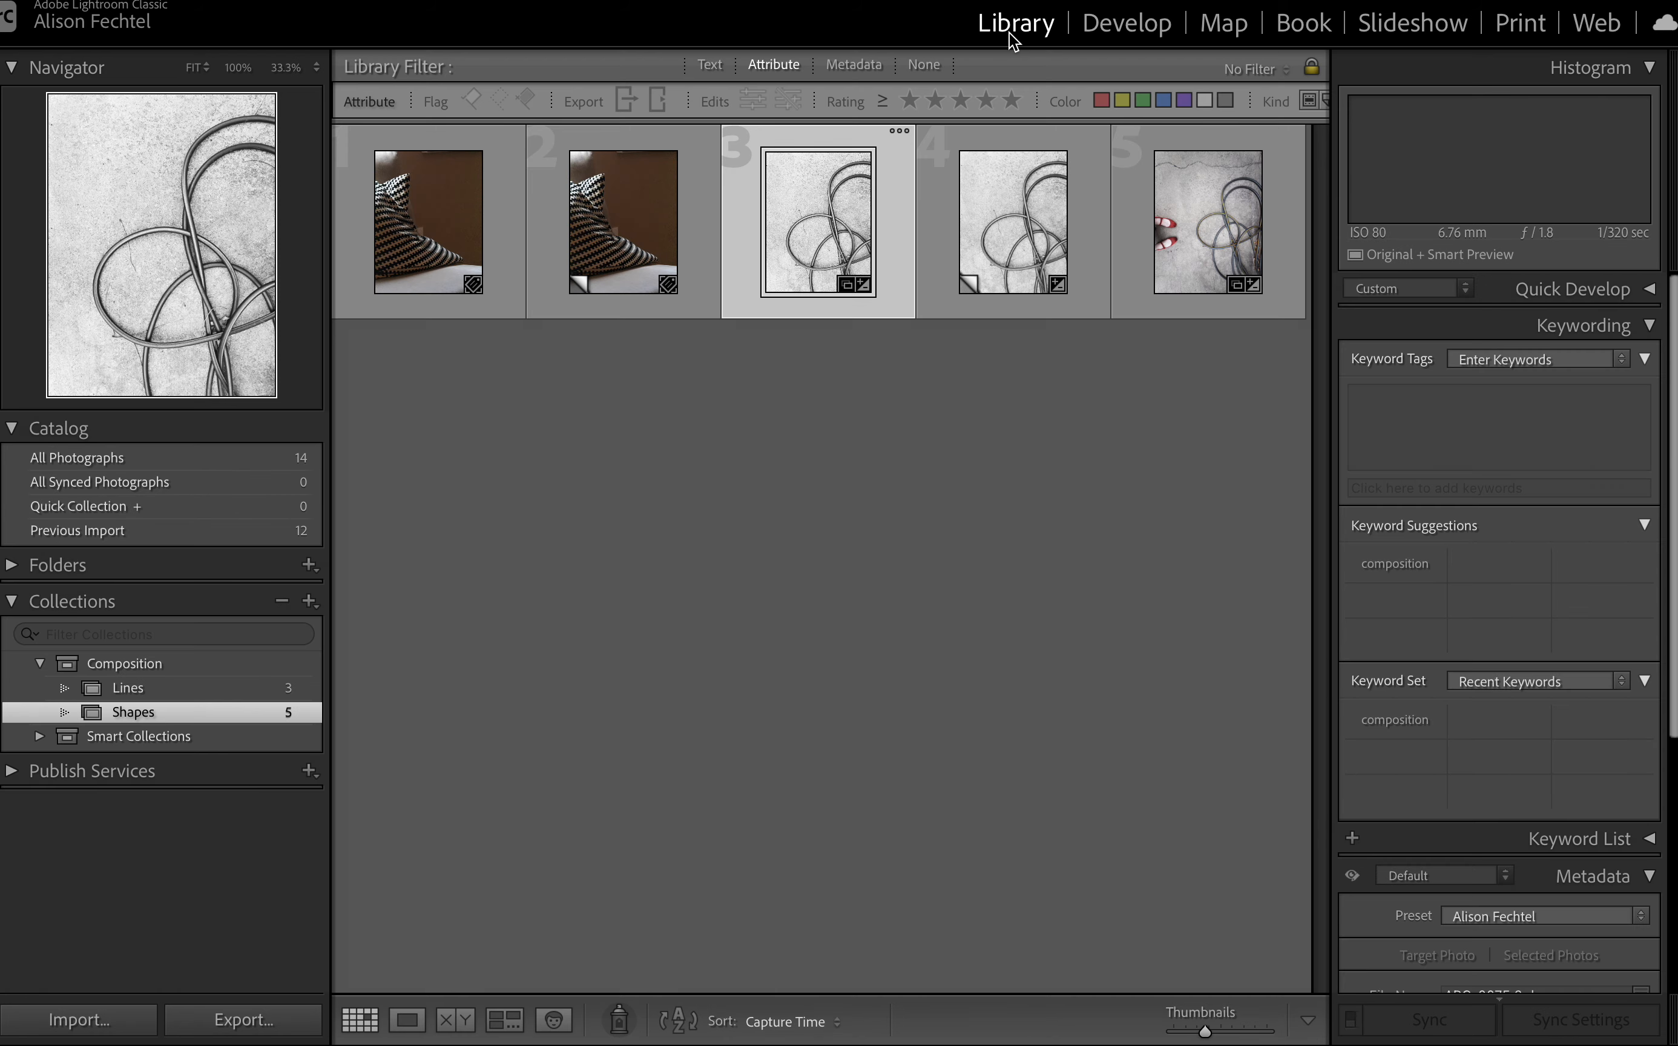
click(272, 457)
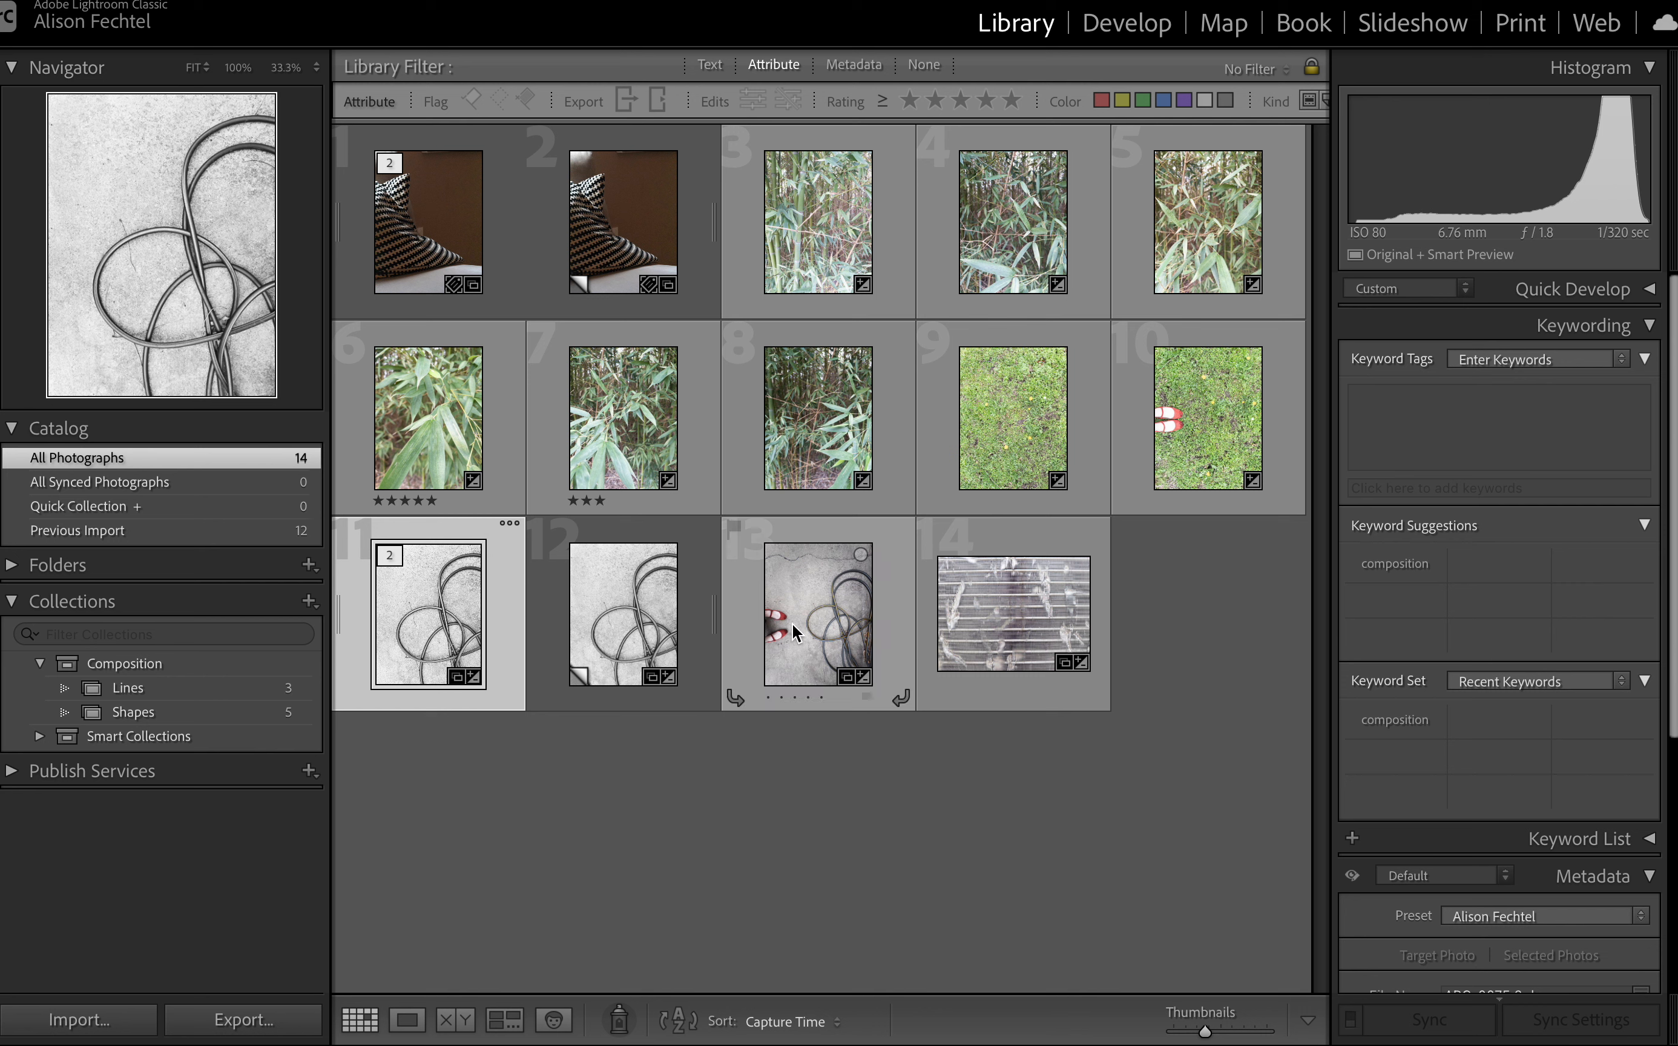
click(1219, 417)
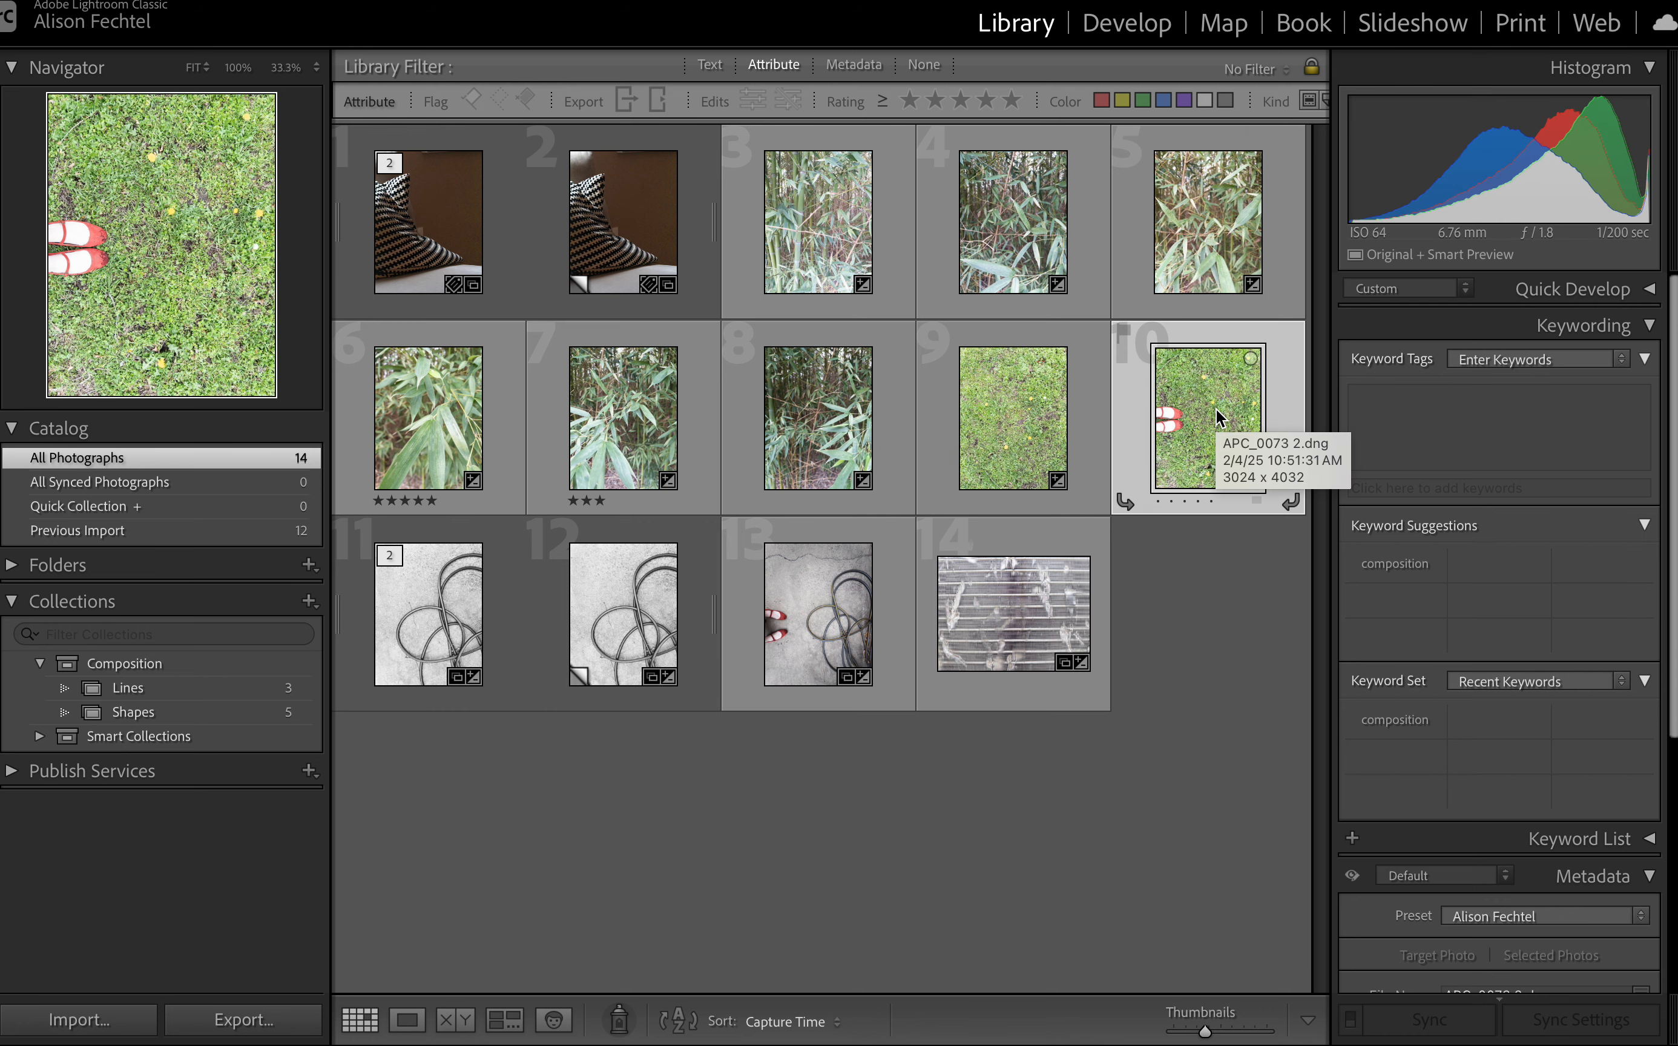
click(1147, 31)
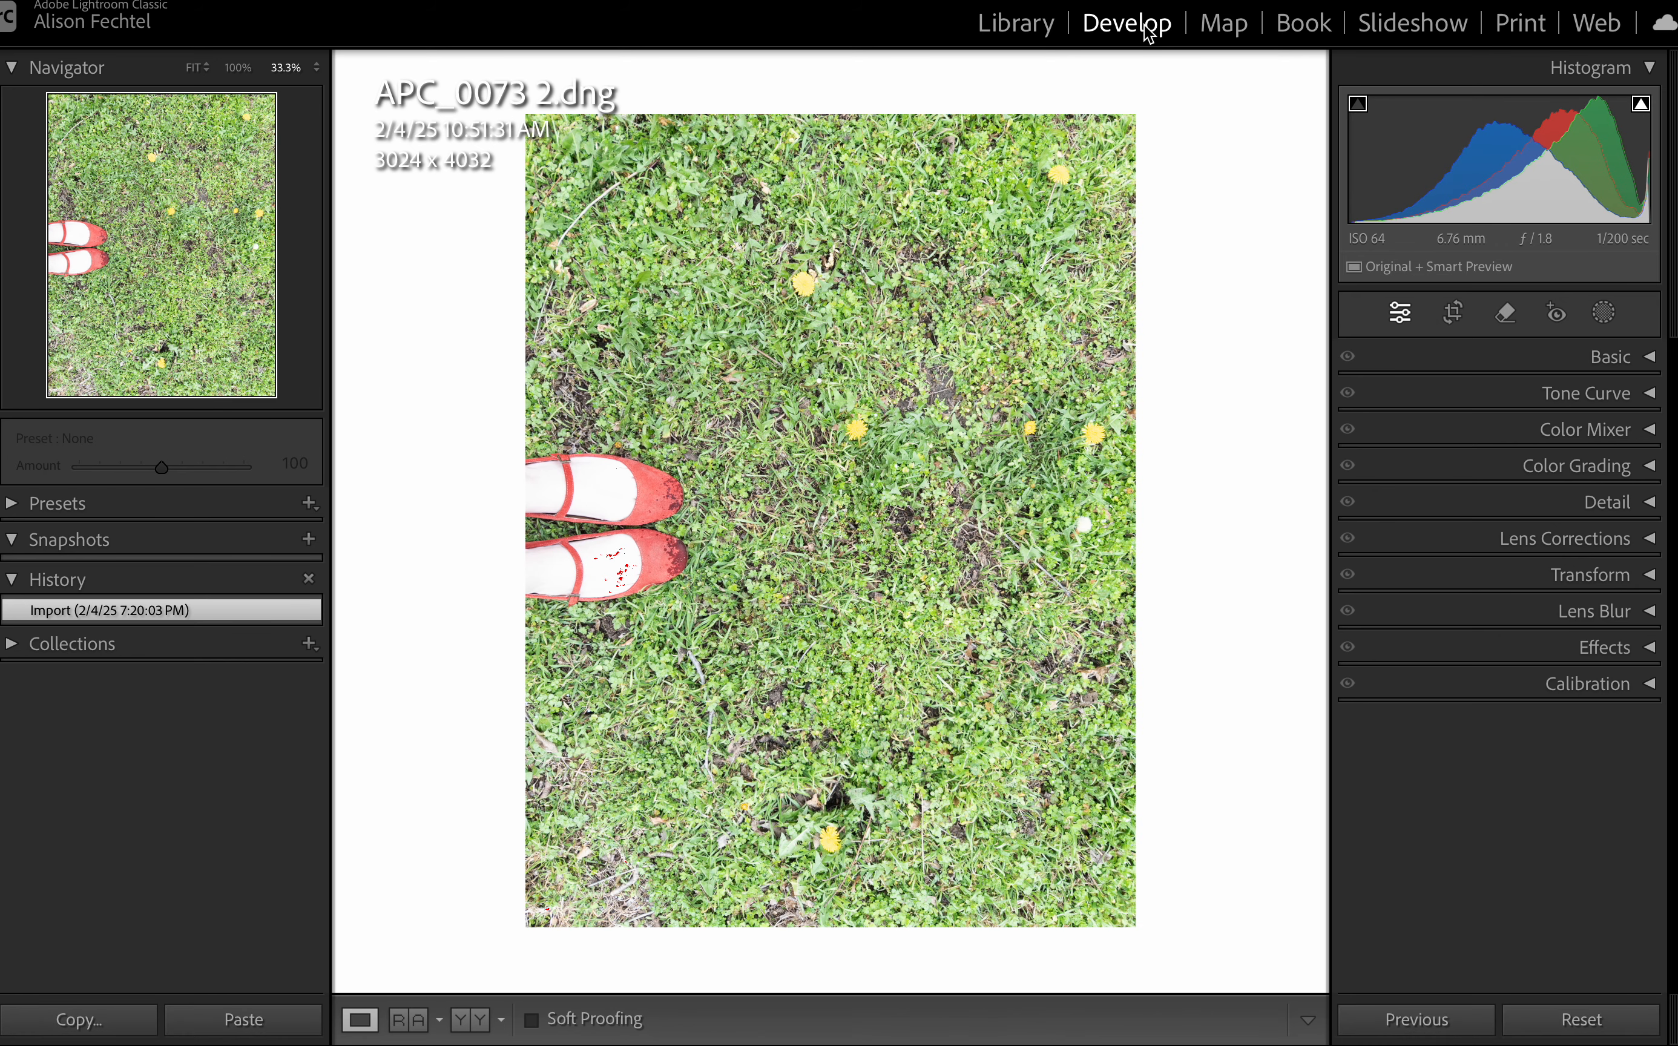
Set the photo's Exposure to -1.05, Highlights to -4 and Texture to +17 in the Basic adjustments
click(1650, 357)
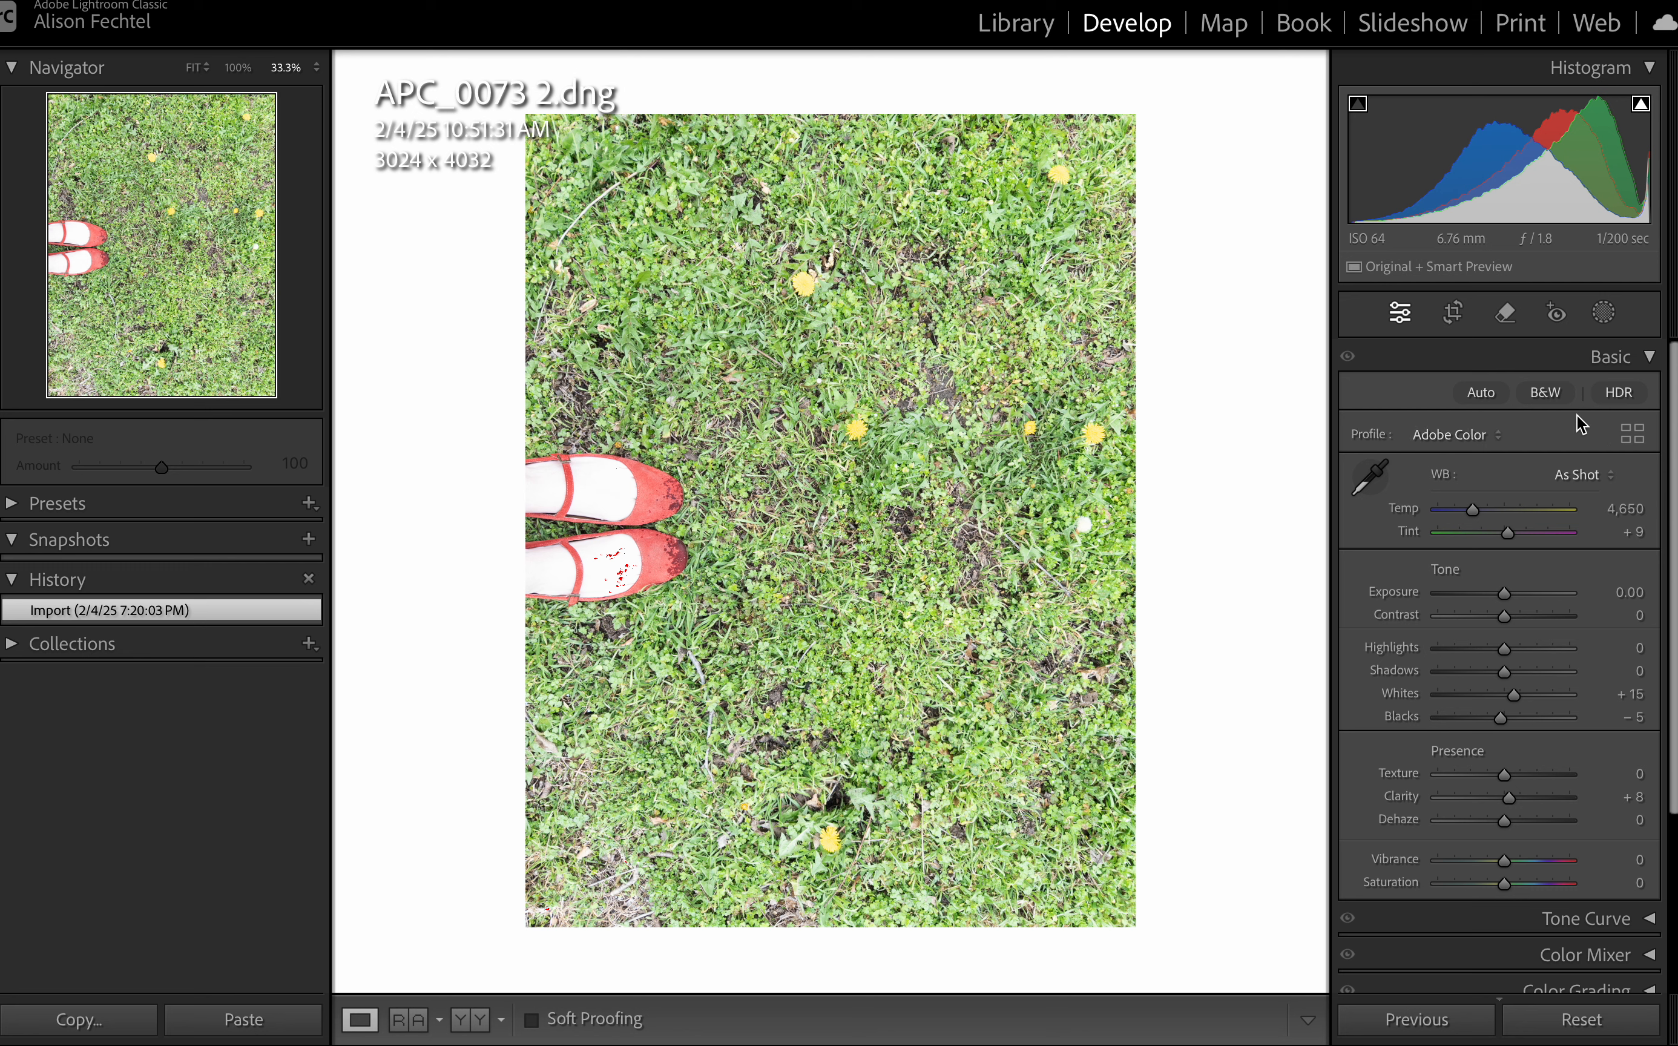
drag(1500, 595, 1485, 595)
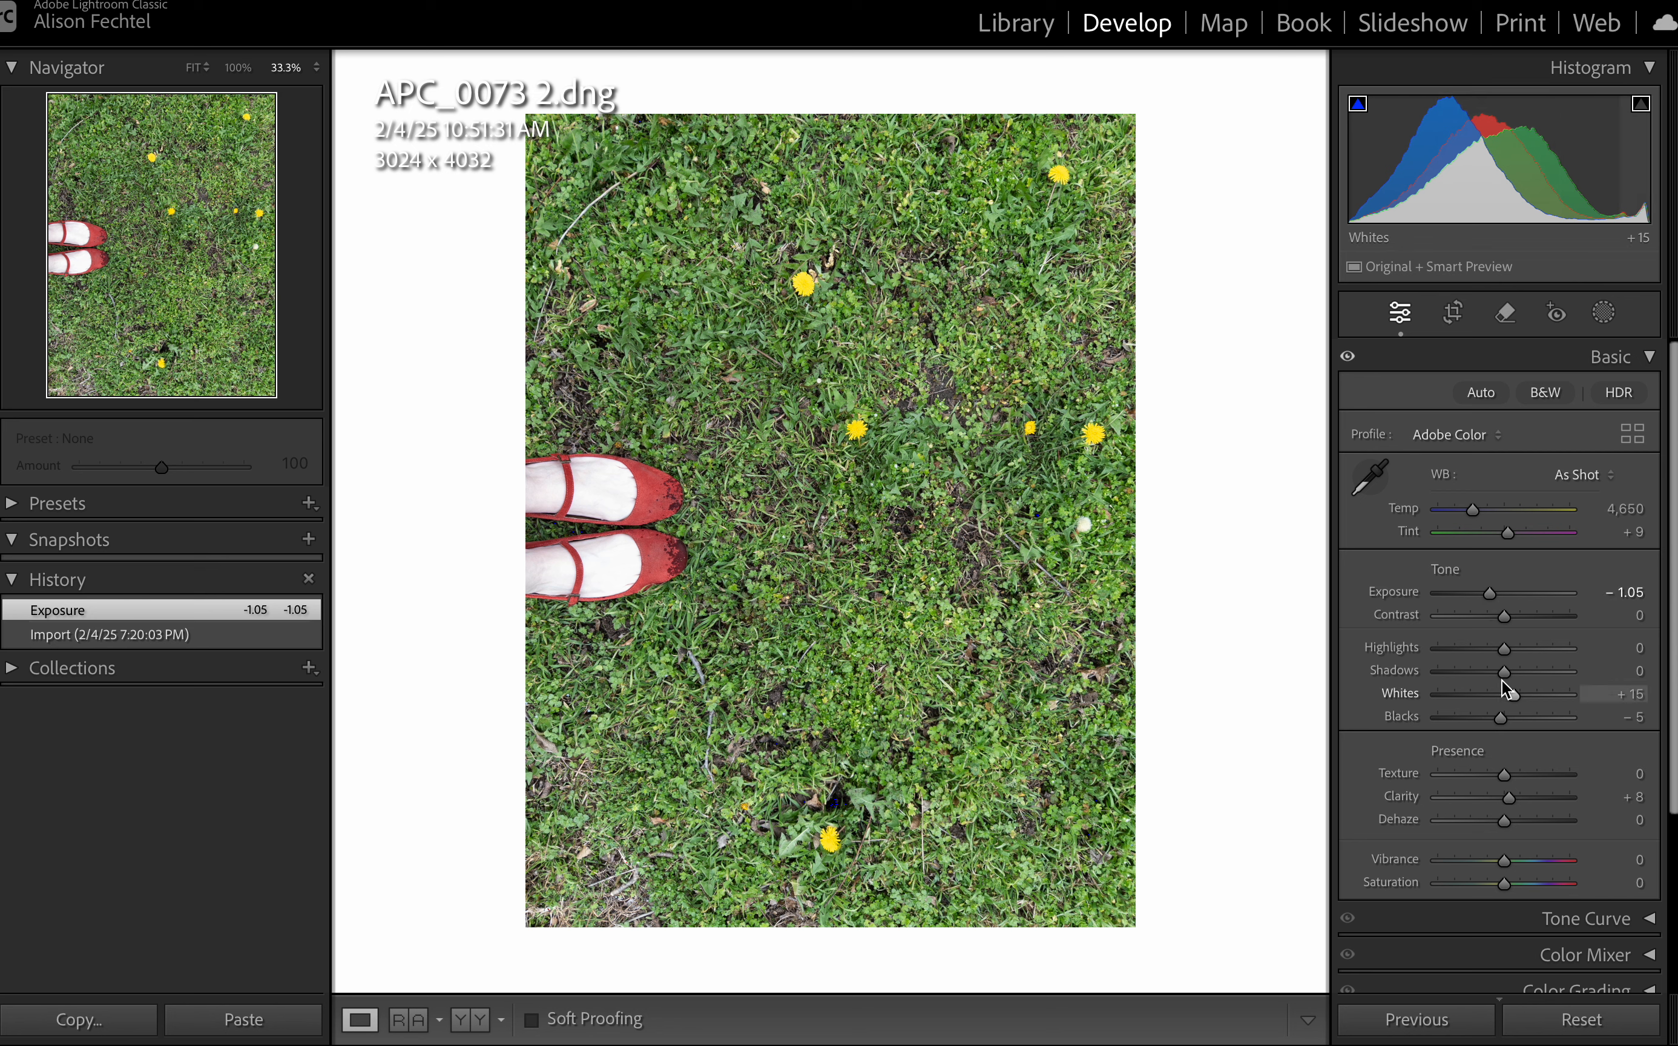
mouse_move(1501, 653)
mouse_down()
mouse_move(1520, 649)
mouse_move(1497, 655)
mouse_up()
drag(1505, 774, 1515, 780)
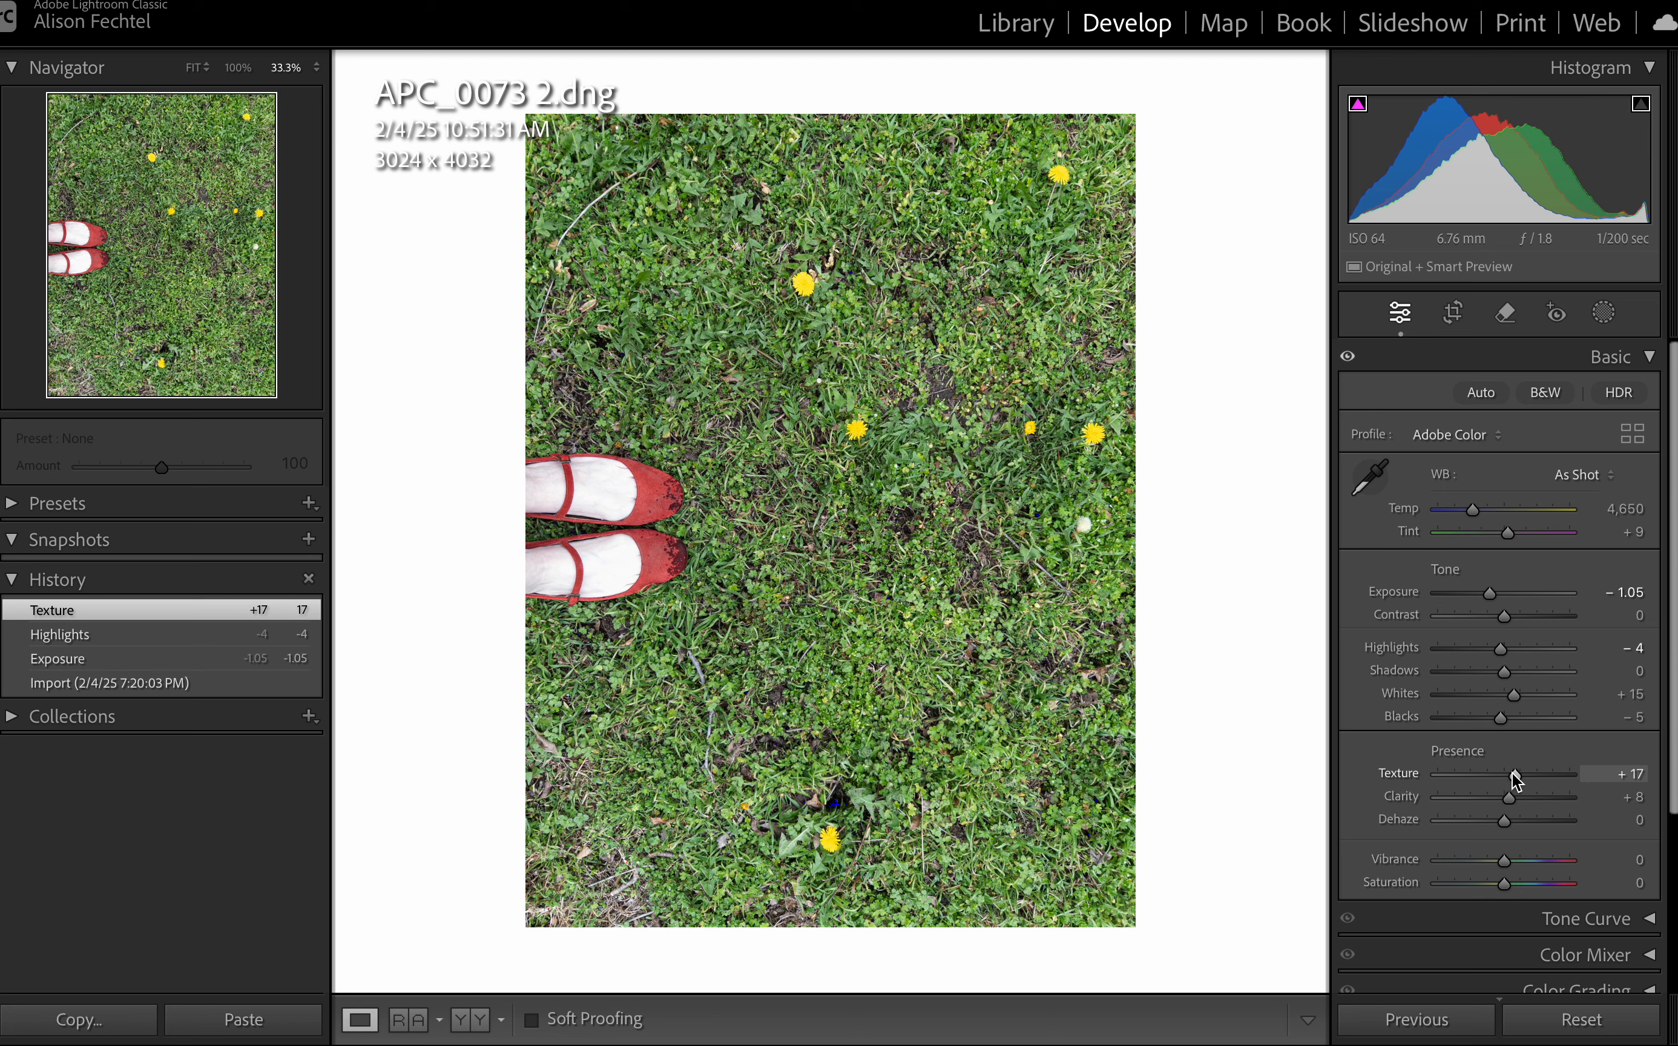
Try a Saturation of +56 and reset it, then set Saturation to +14 and Vibrance to +22
scroll(1515, 781, down, 5)
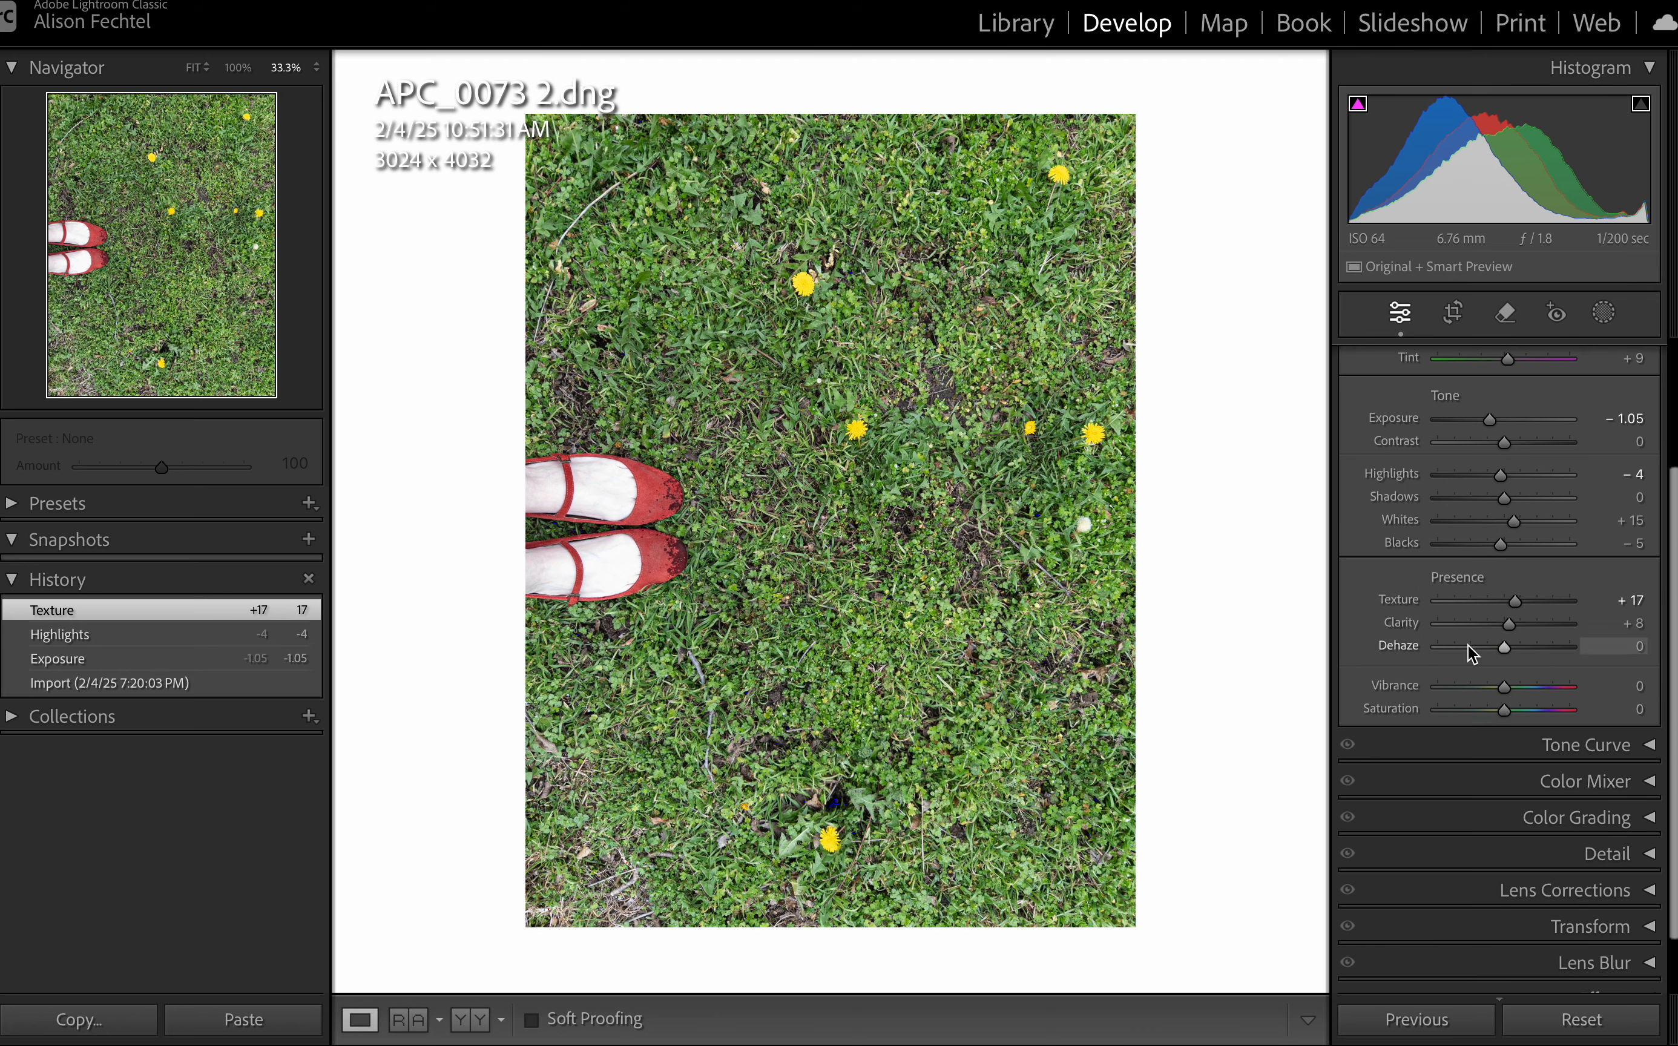
drag(1510, 715, 1547, 713)
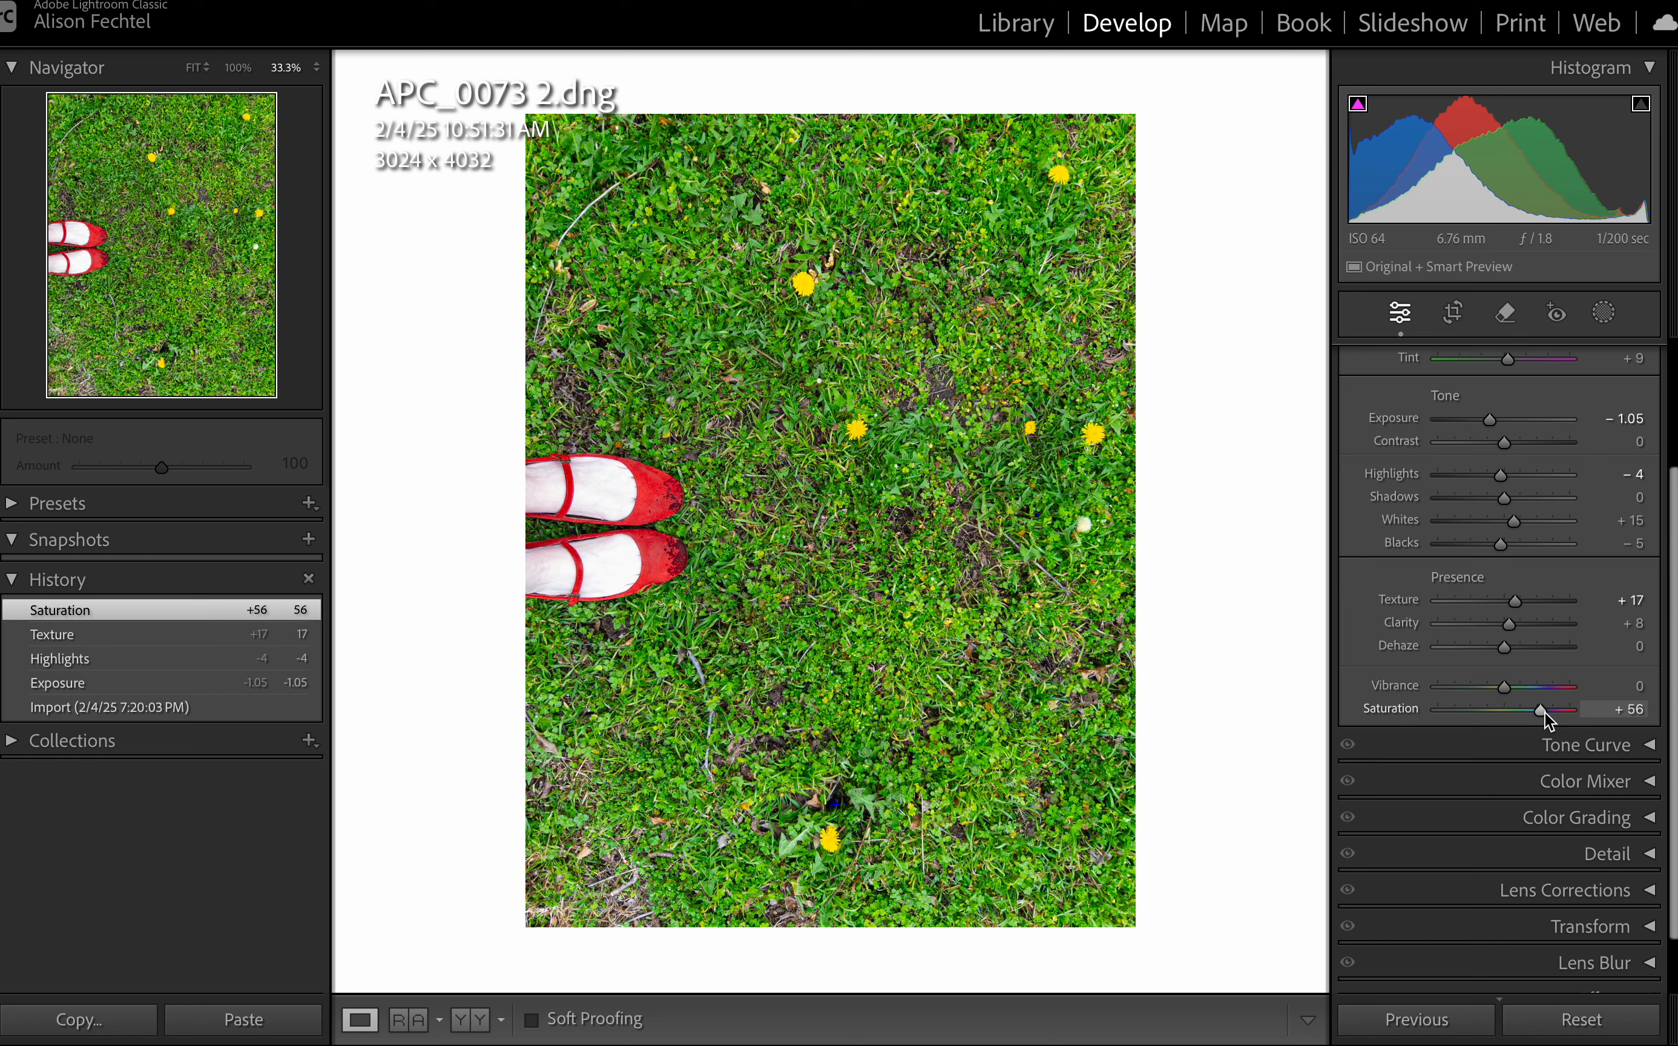
double_click(1543, 711)
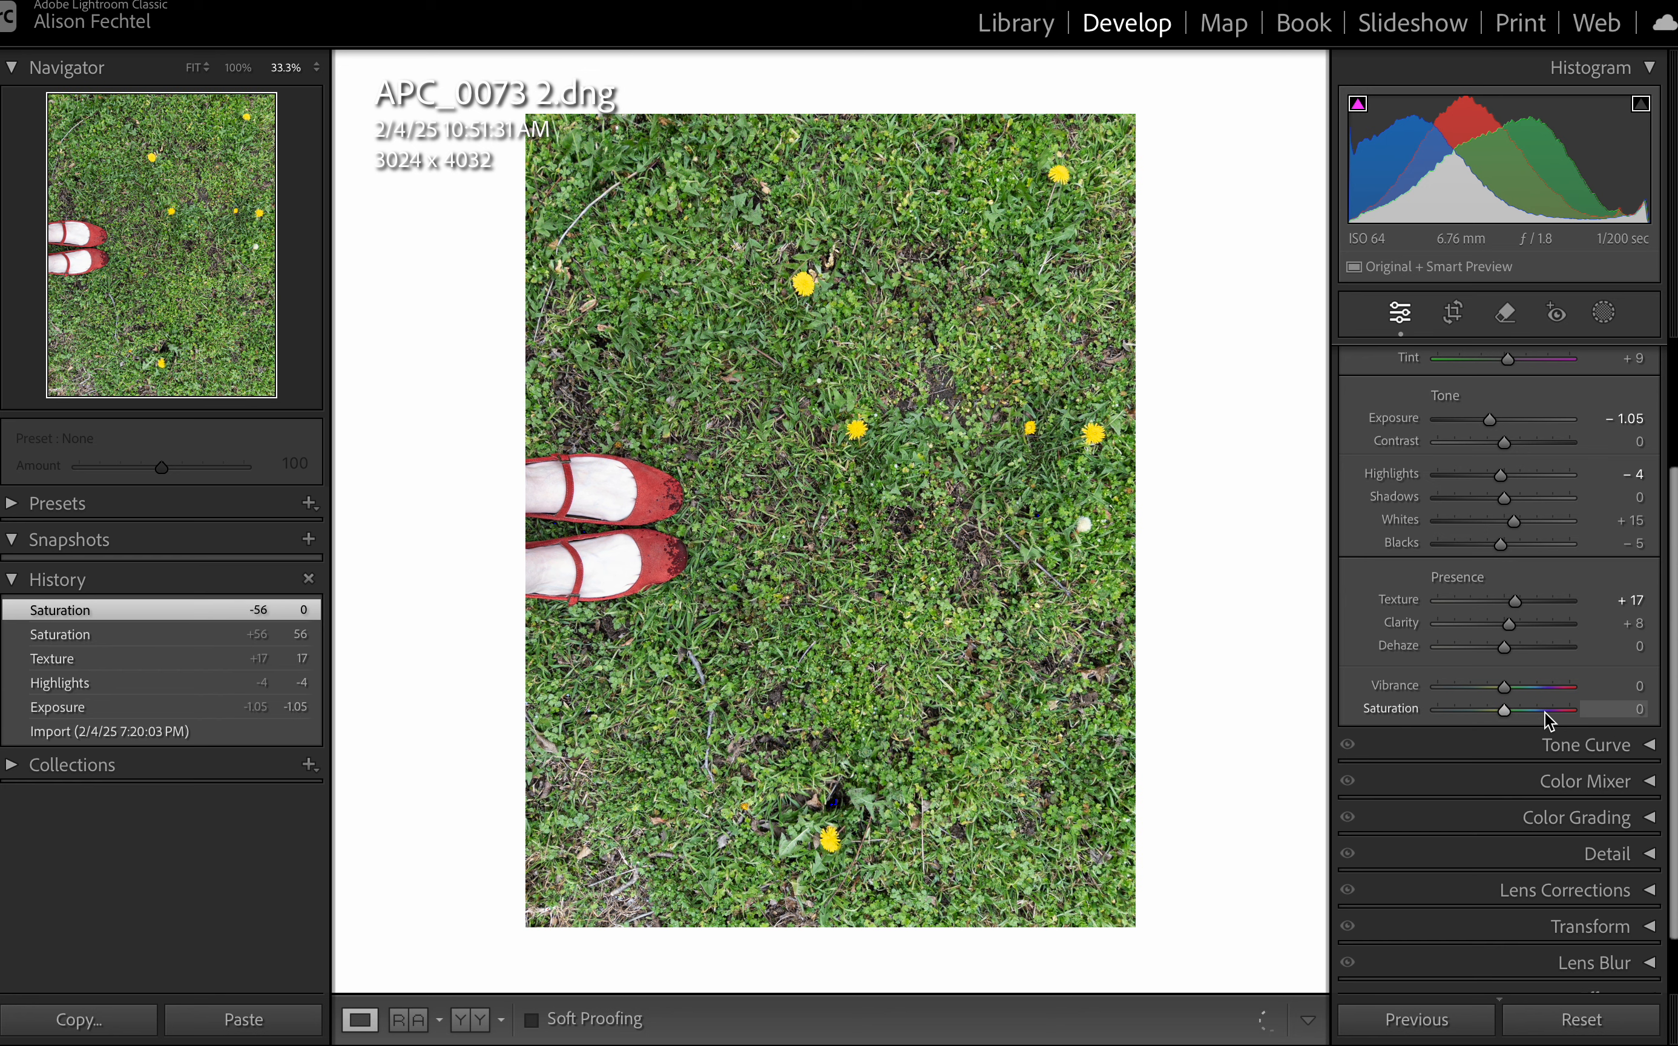
drag(1510, 709, 1510, 709)
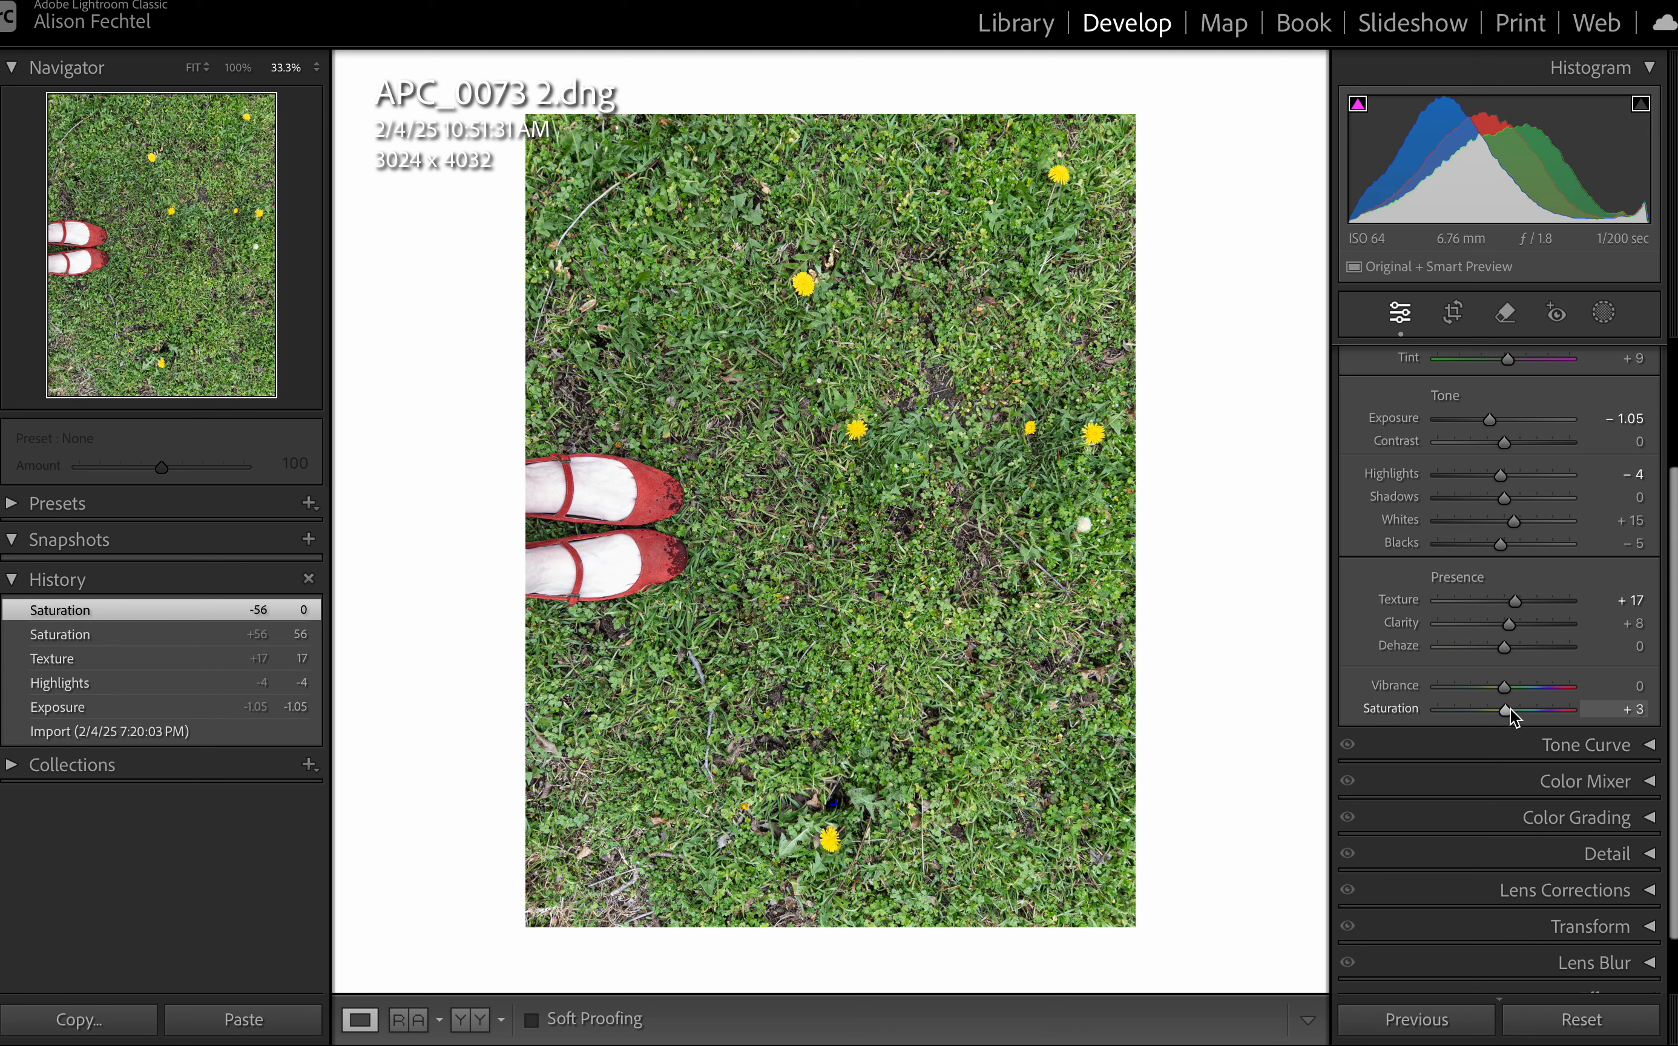
drag(1510, 709, 1522, 684)
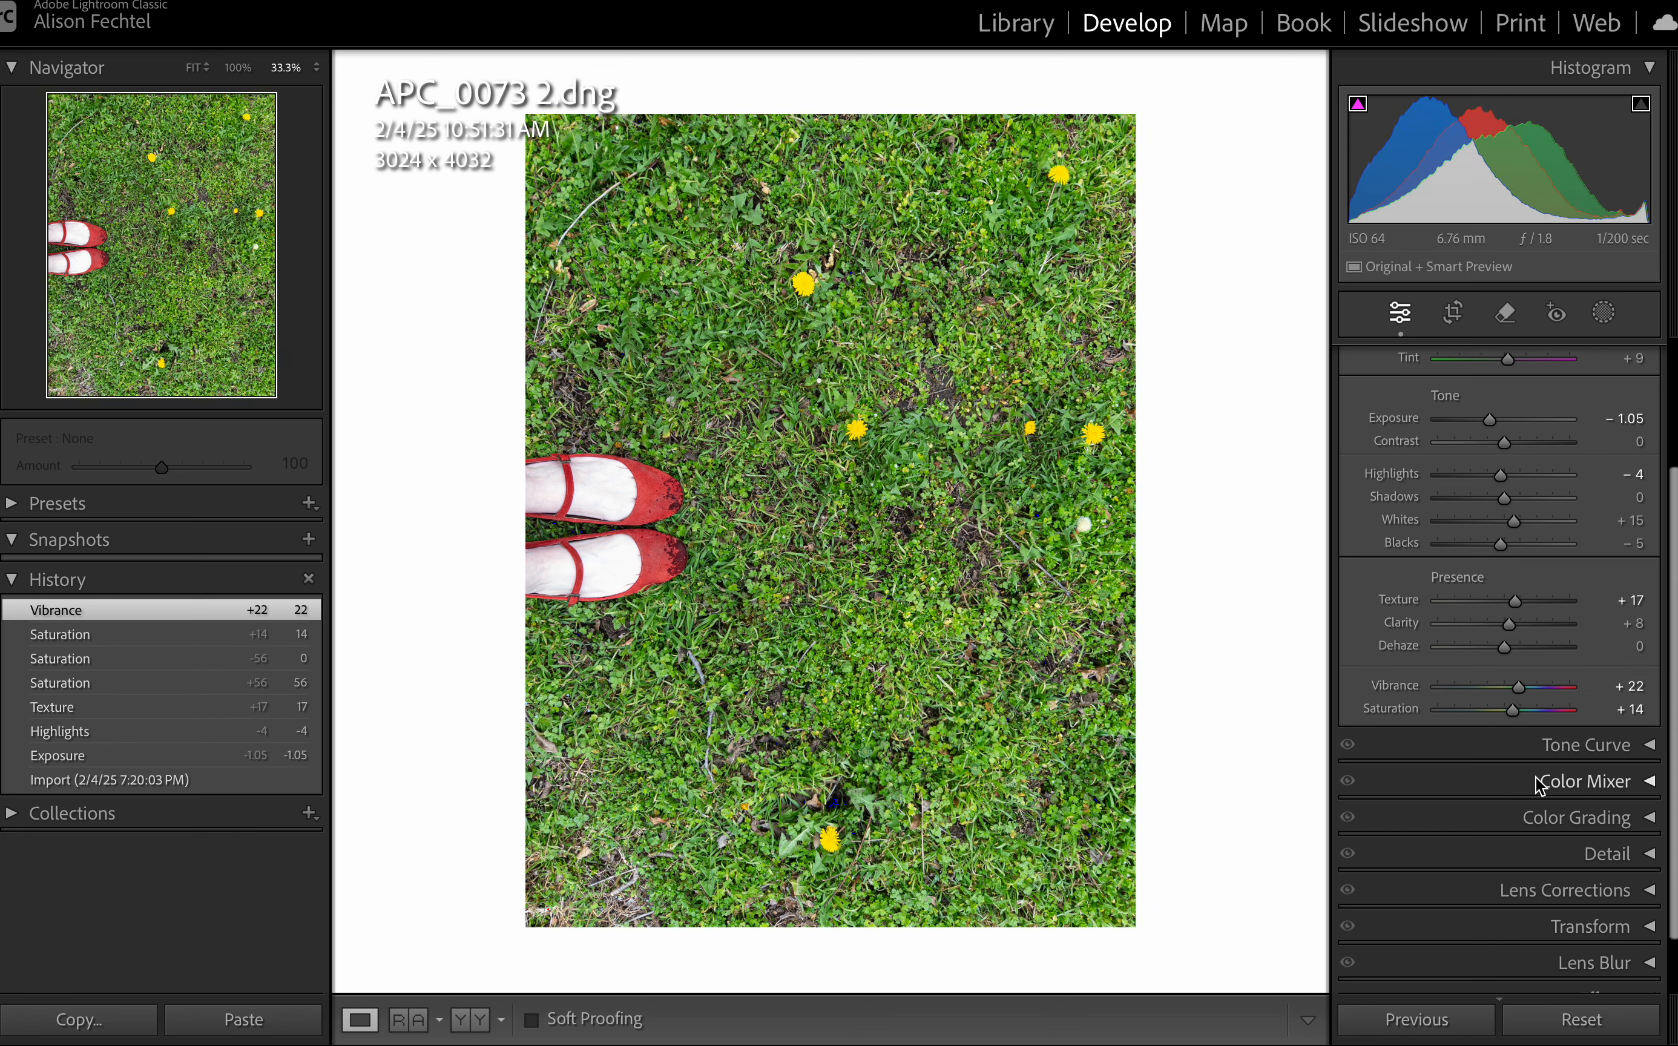
Set the Sharpening Amount to 83 in the Detail adjustments
scroll(1515, 739, down, 3)
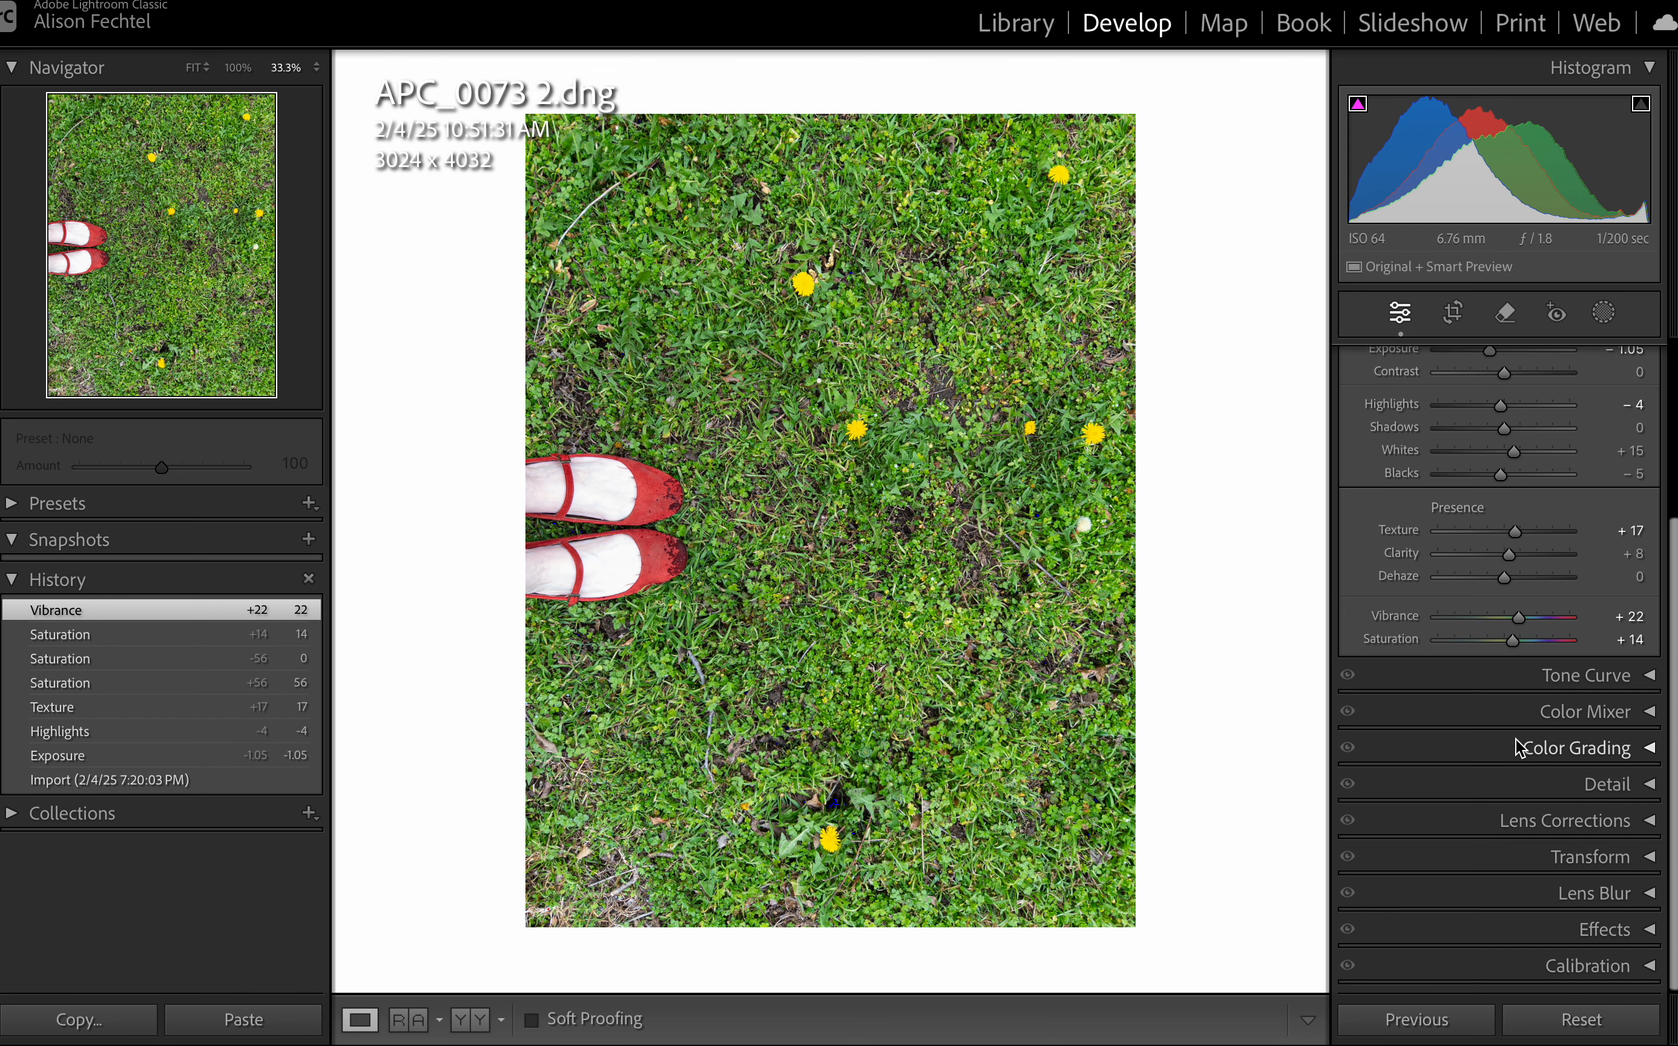
click(1641, 786)
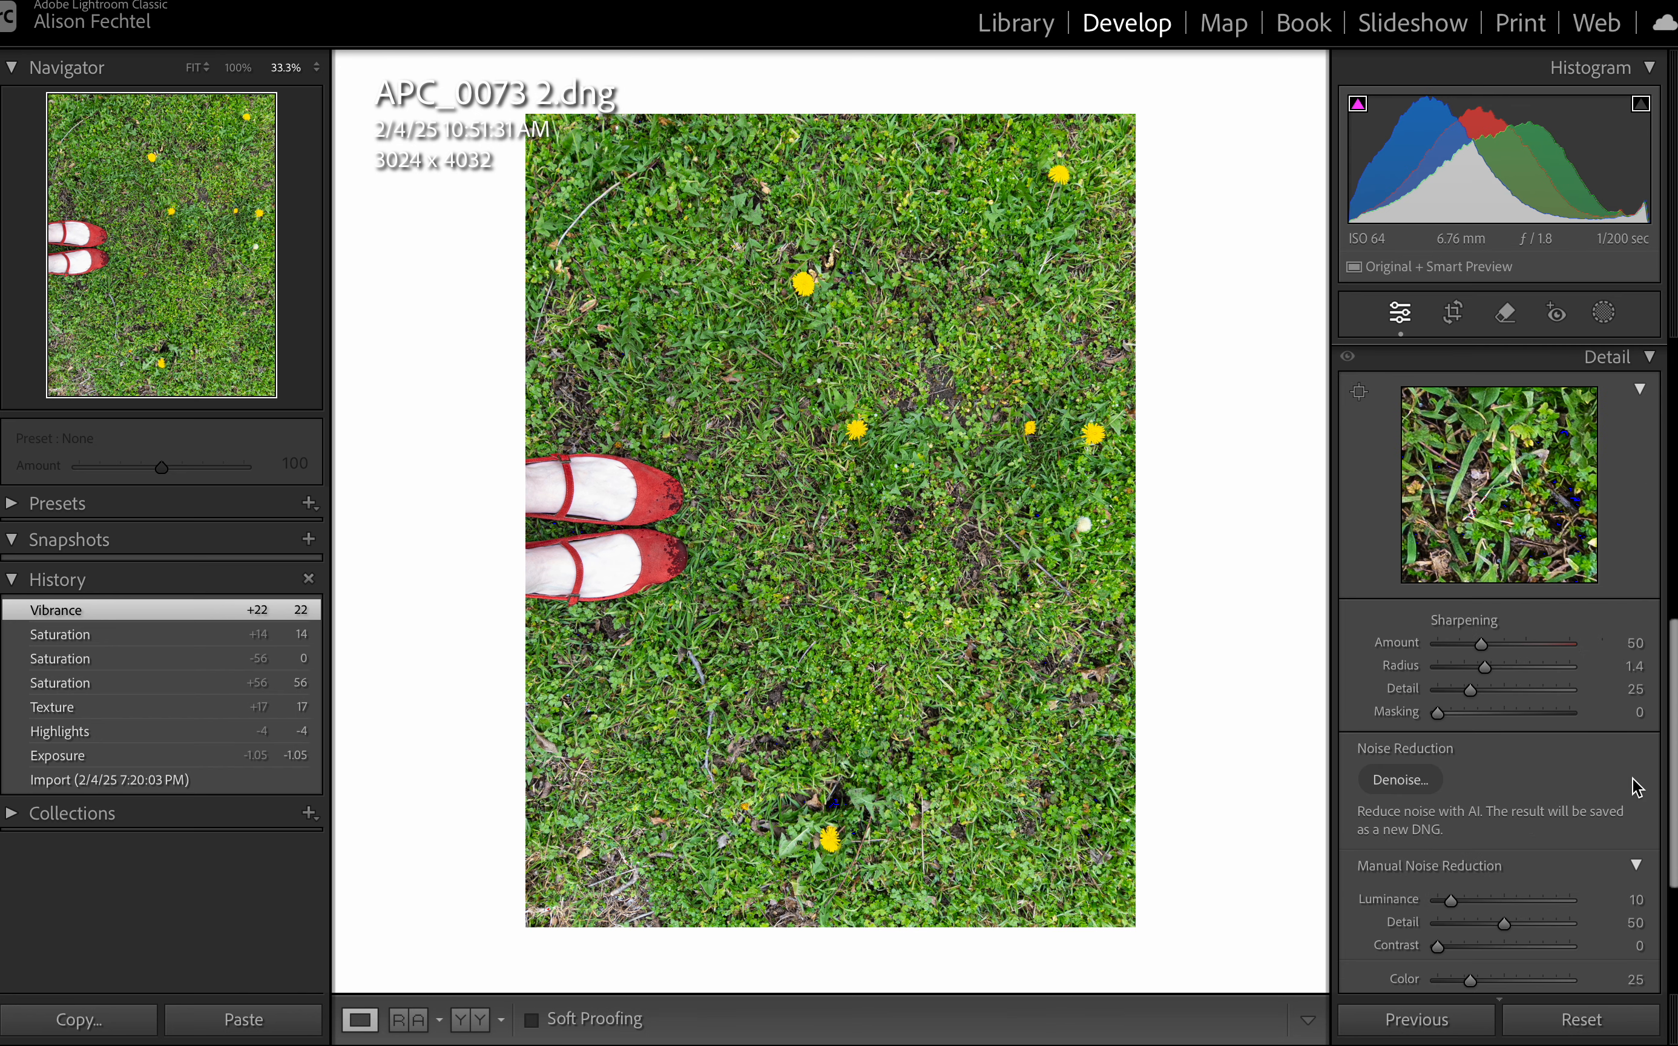
drag(1492, 644, 1512, 644)
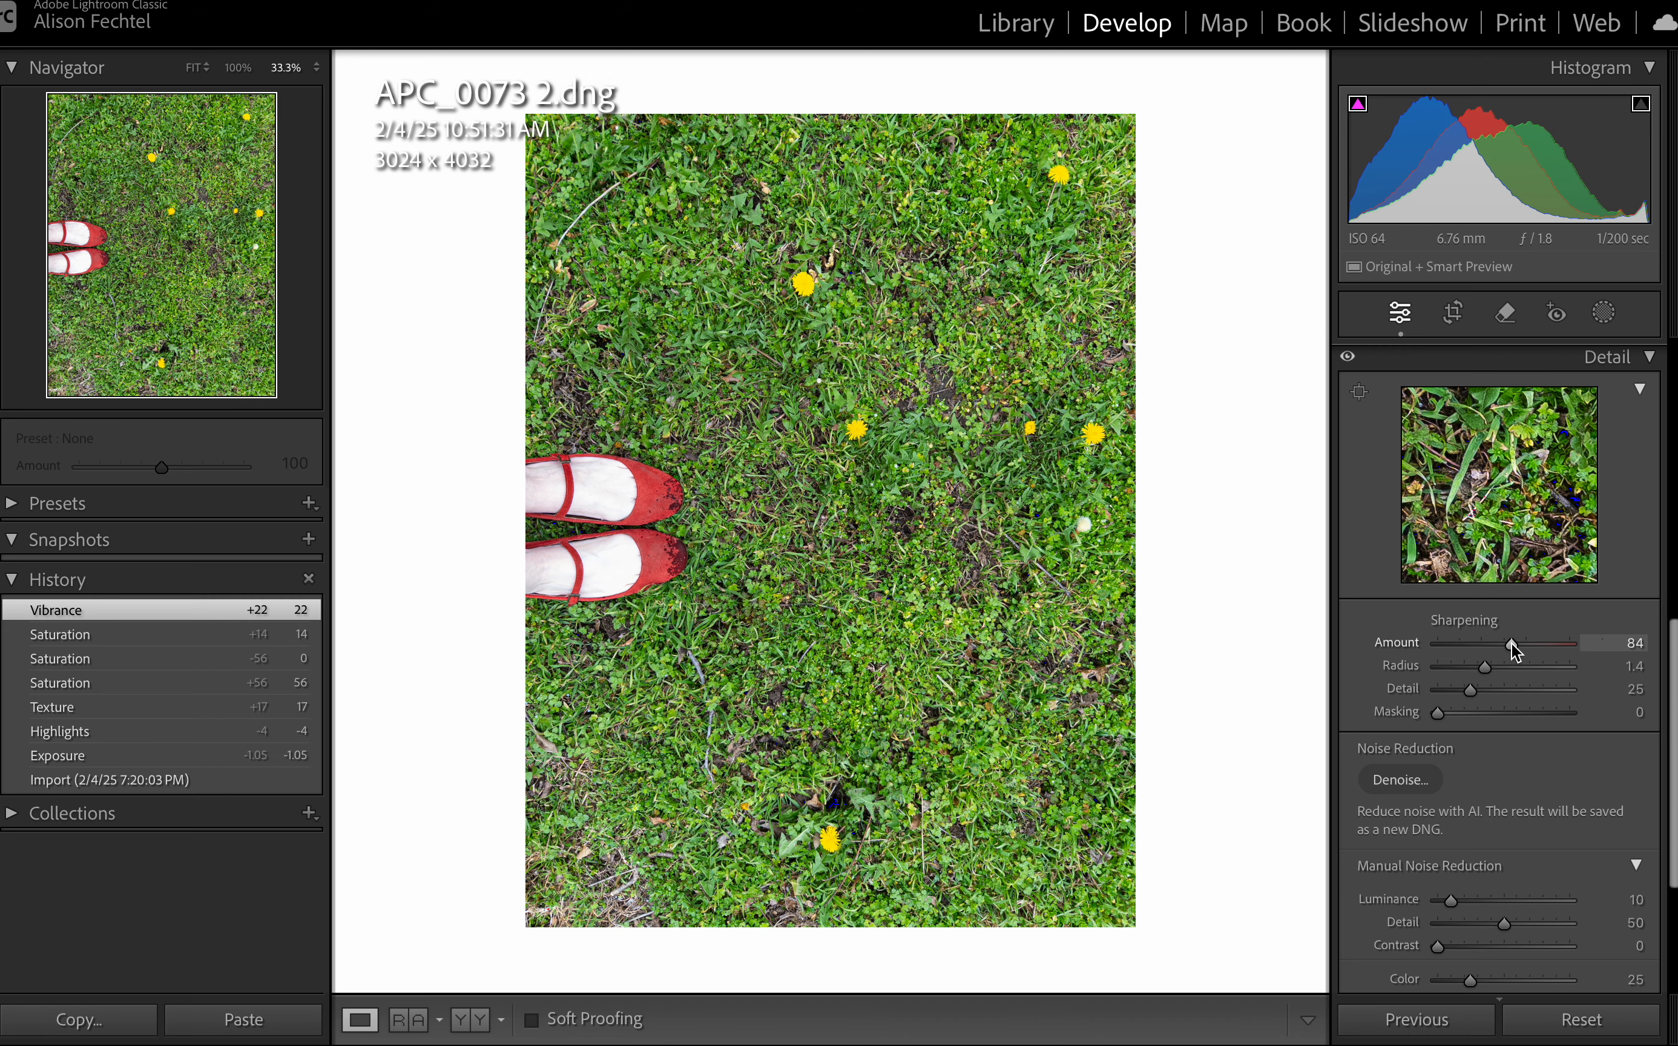
Remove the long twig in the photo's upper-left grass with generative Remove at brush size 31, and compare the result with the Sharpening history state
click(1454, 315)
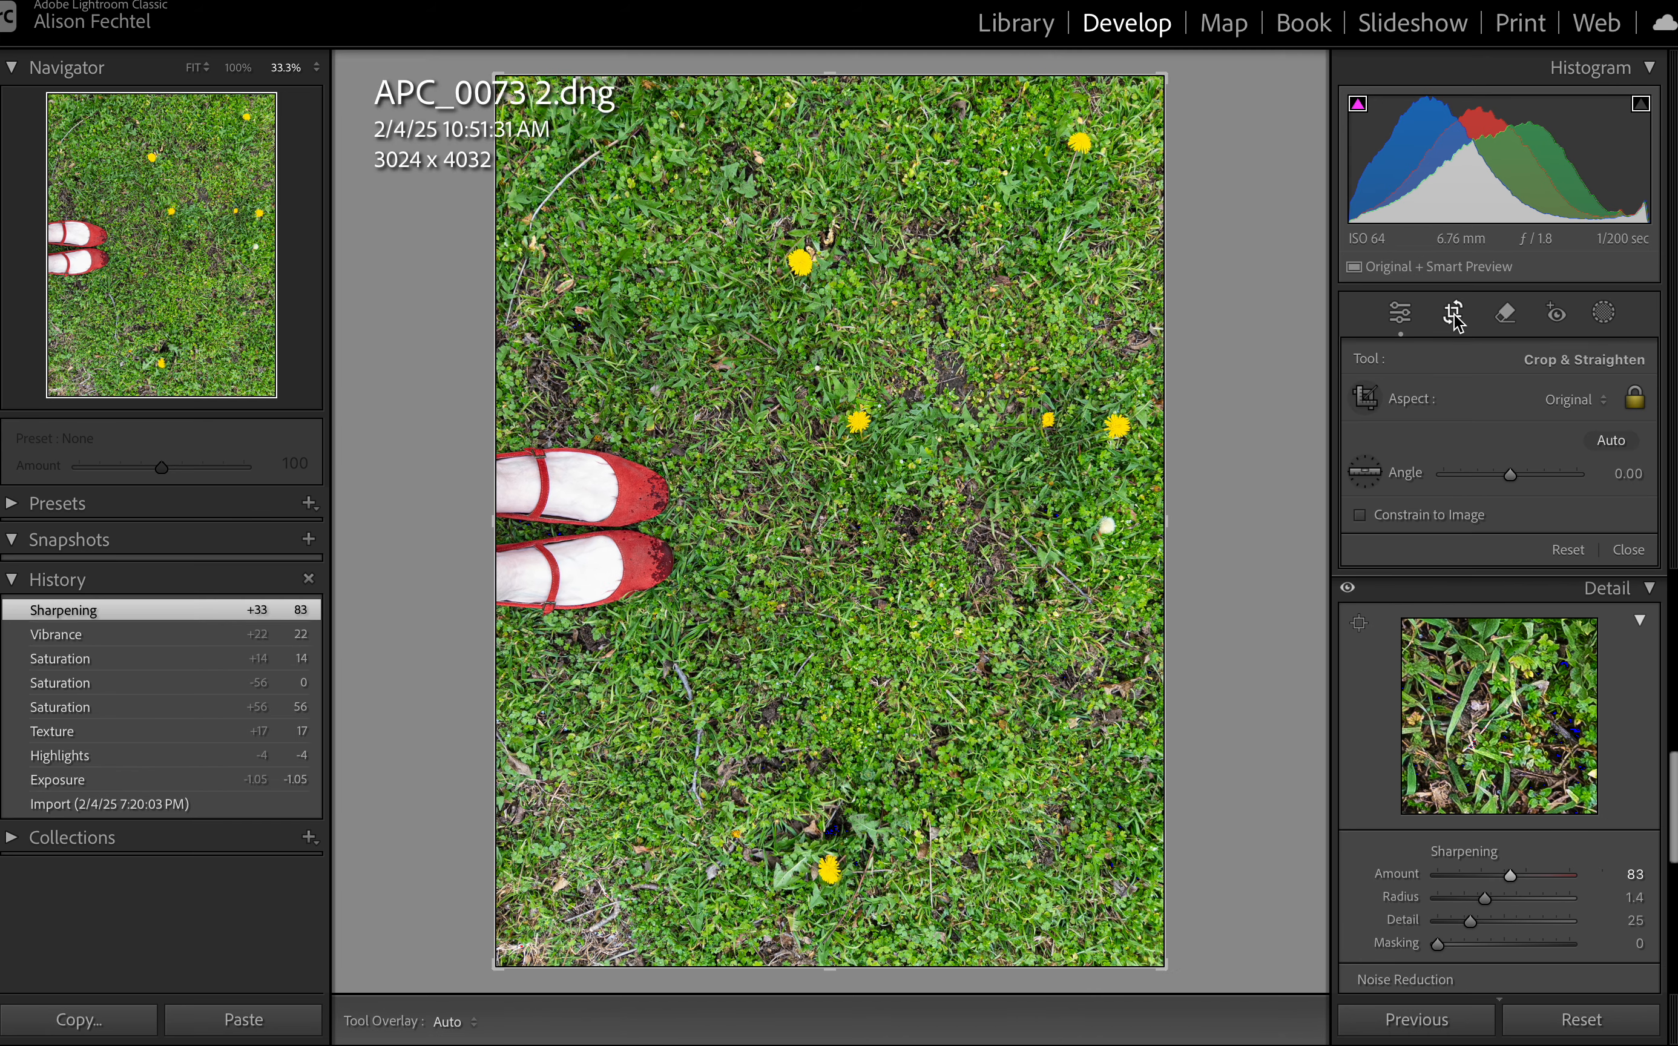
click(1506, 315)
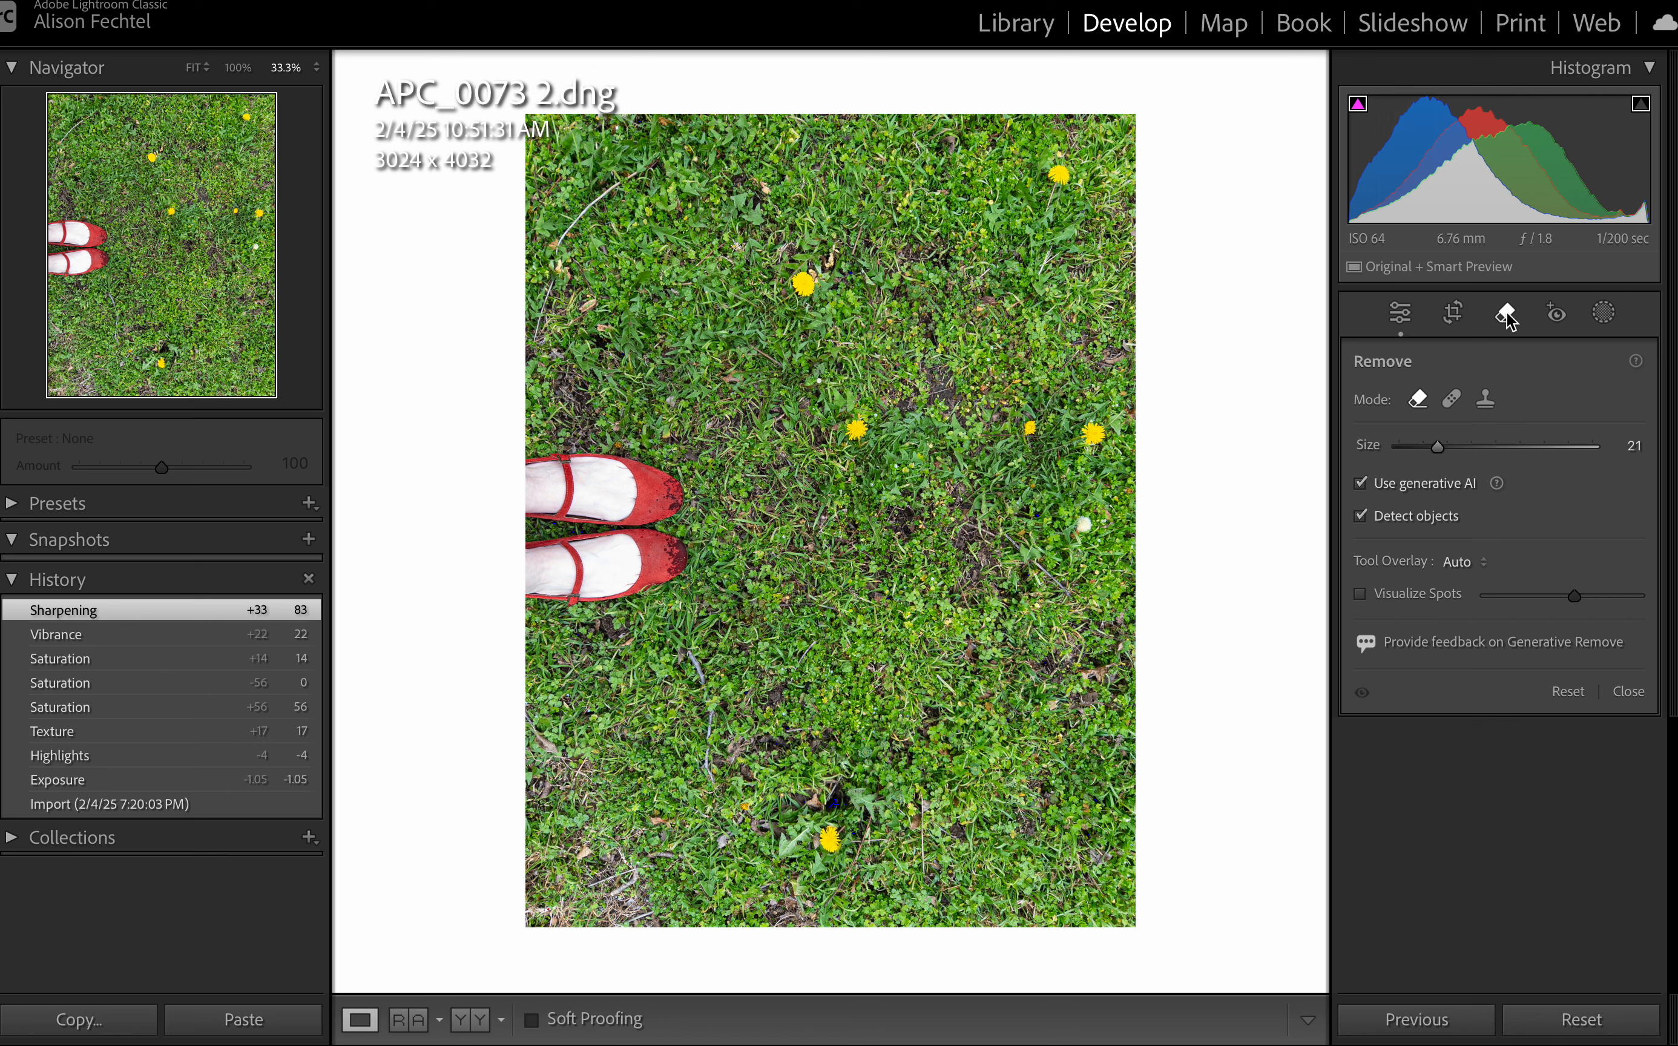
drag(1439, 446, 1466, 445)
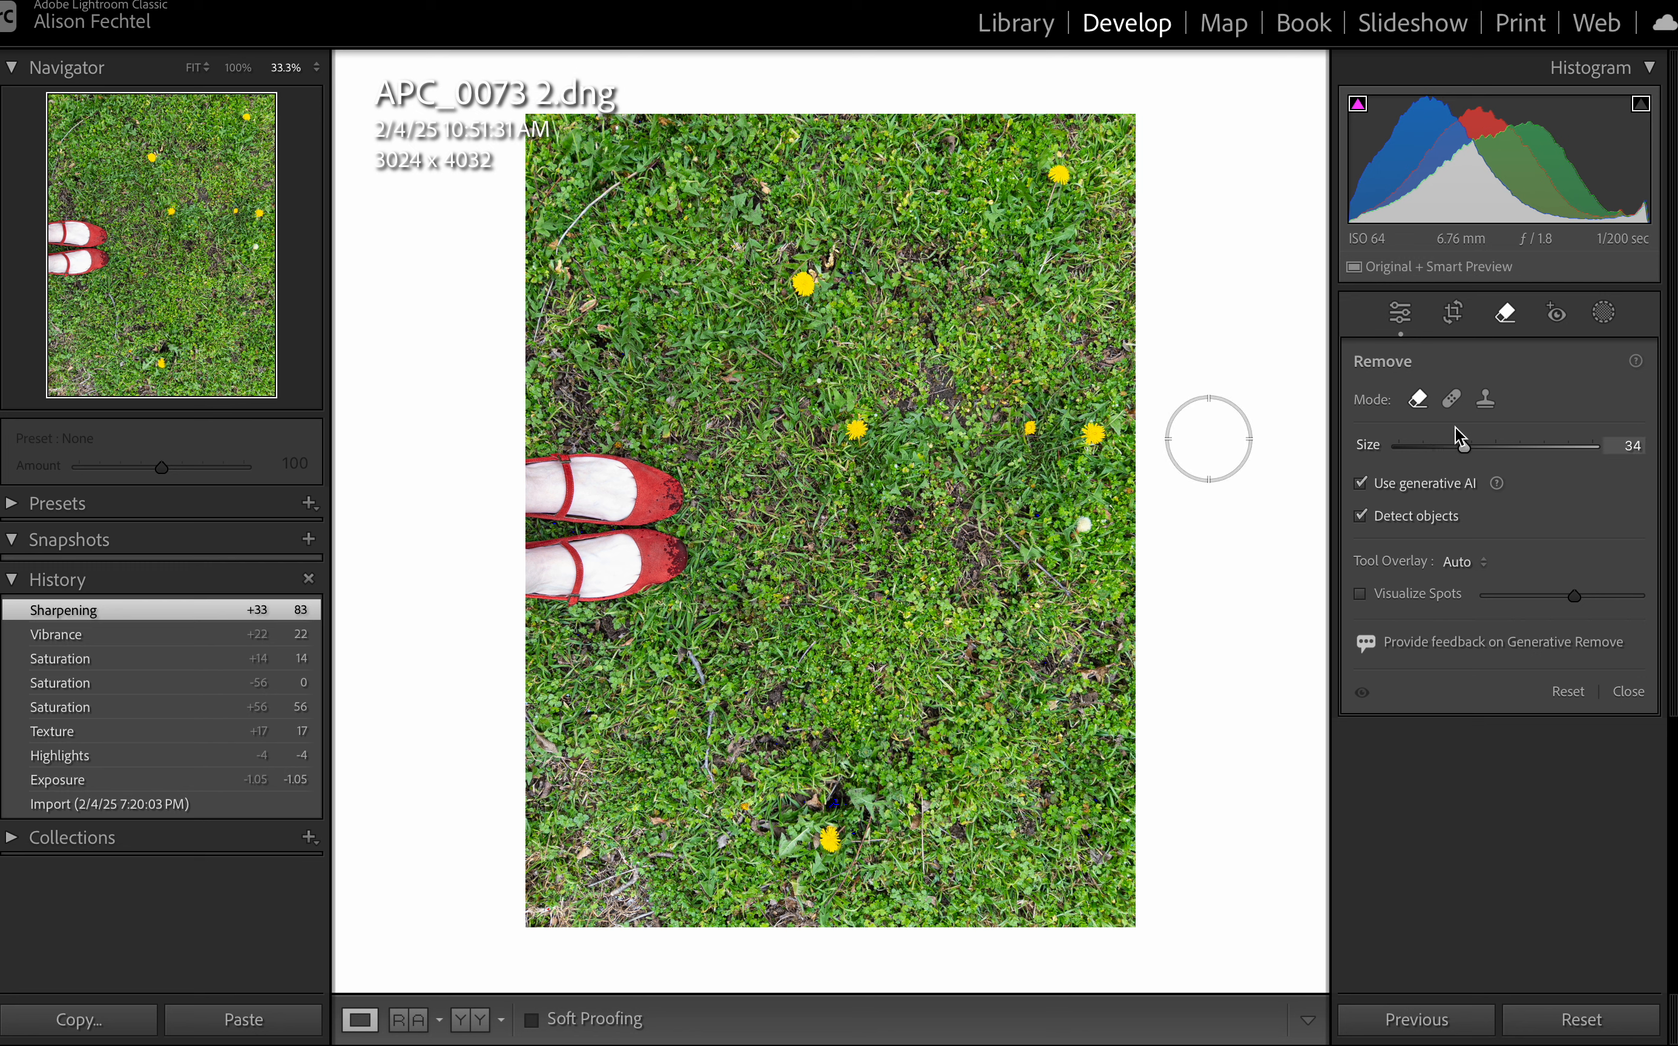
drag(1472, 446, 1456, 447)
mouse_move(664, 170)
mouse_down()
mouse_move(650, 160)
mouse_move(595, 220)
mouse_move(593, 258)
mouse_up()
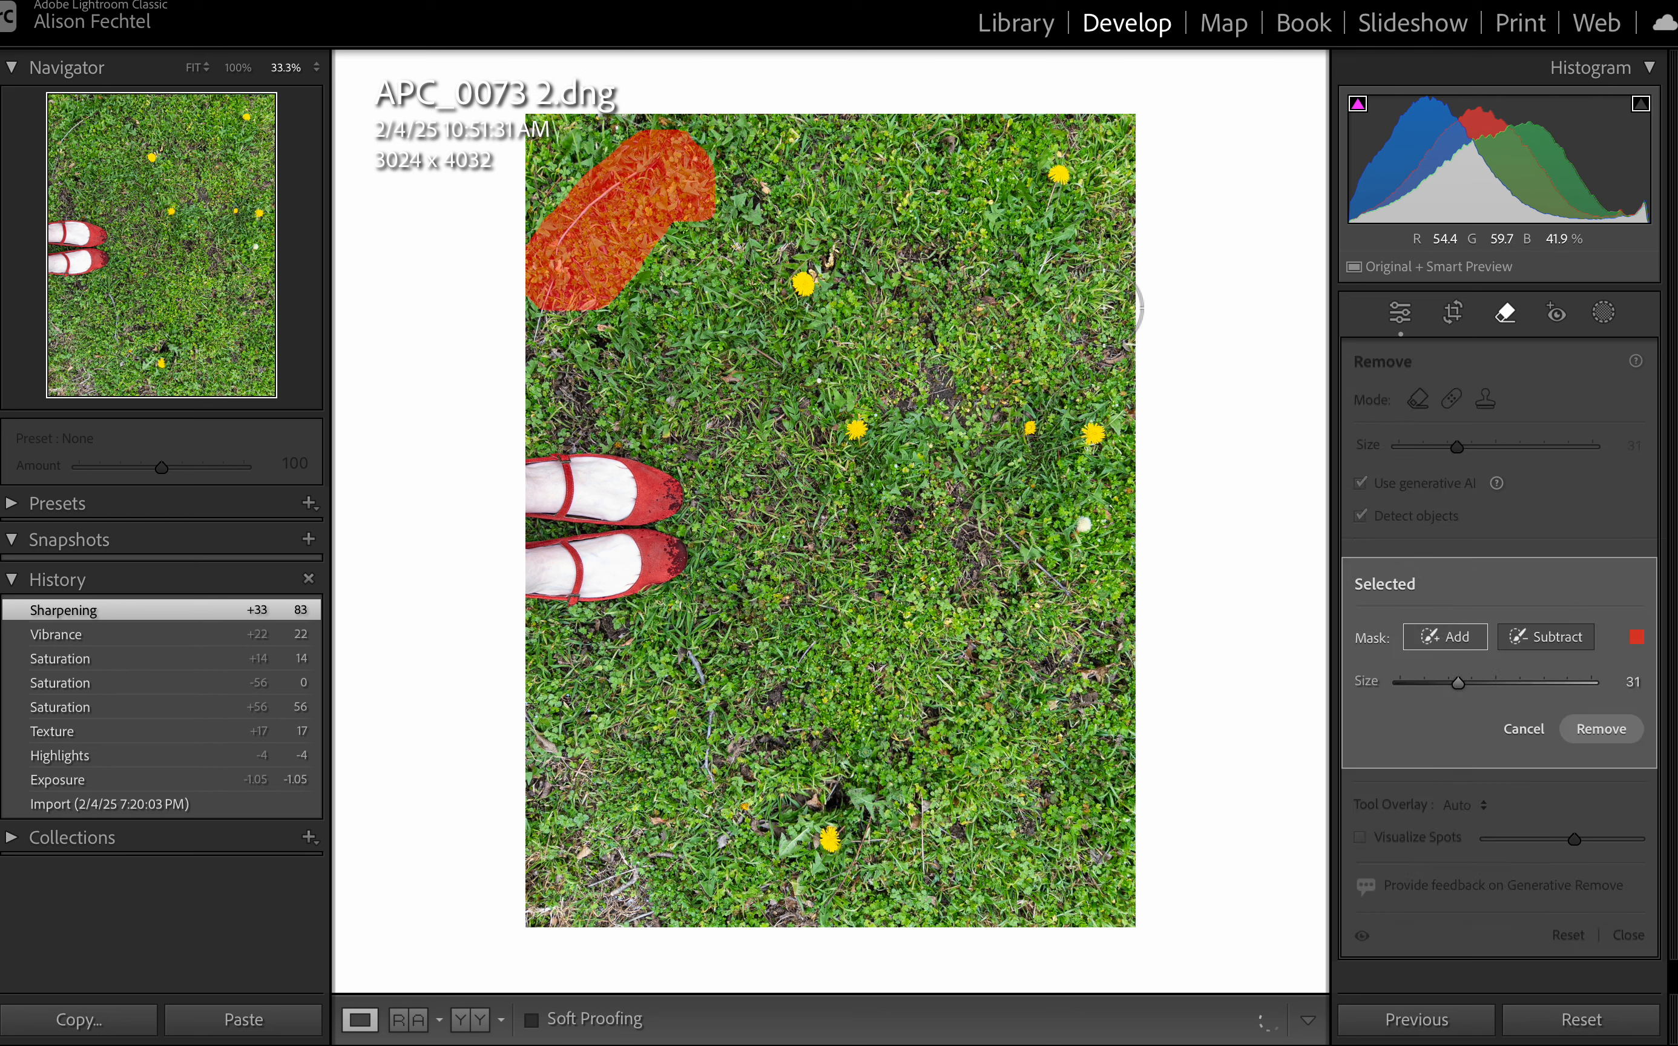
click(1604, 730)
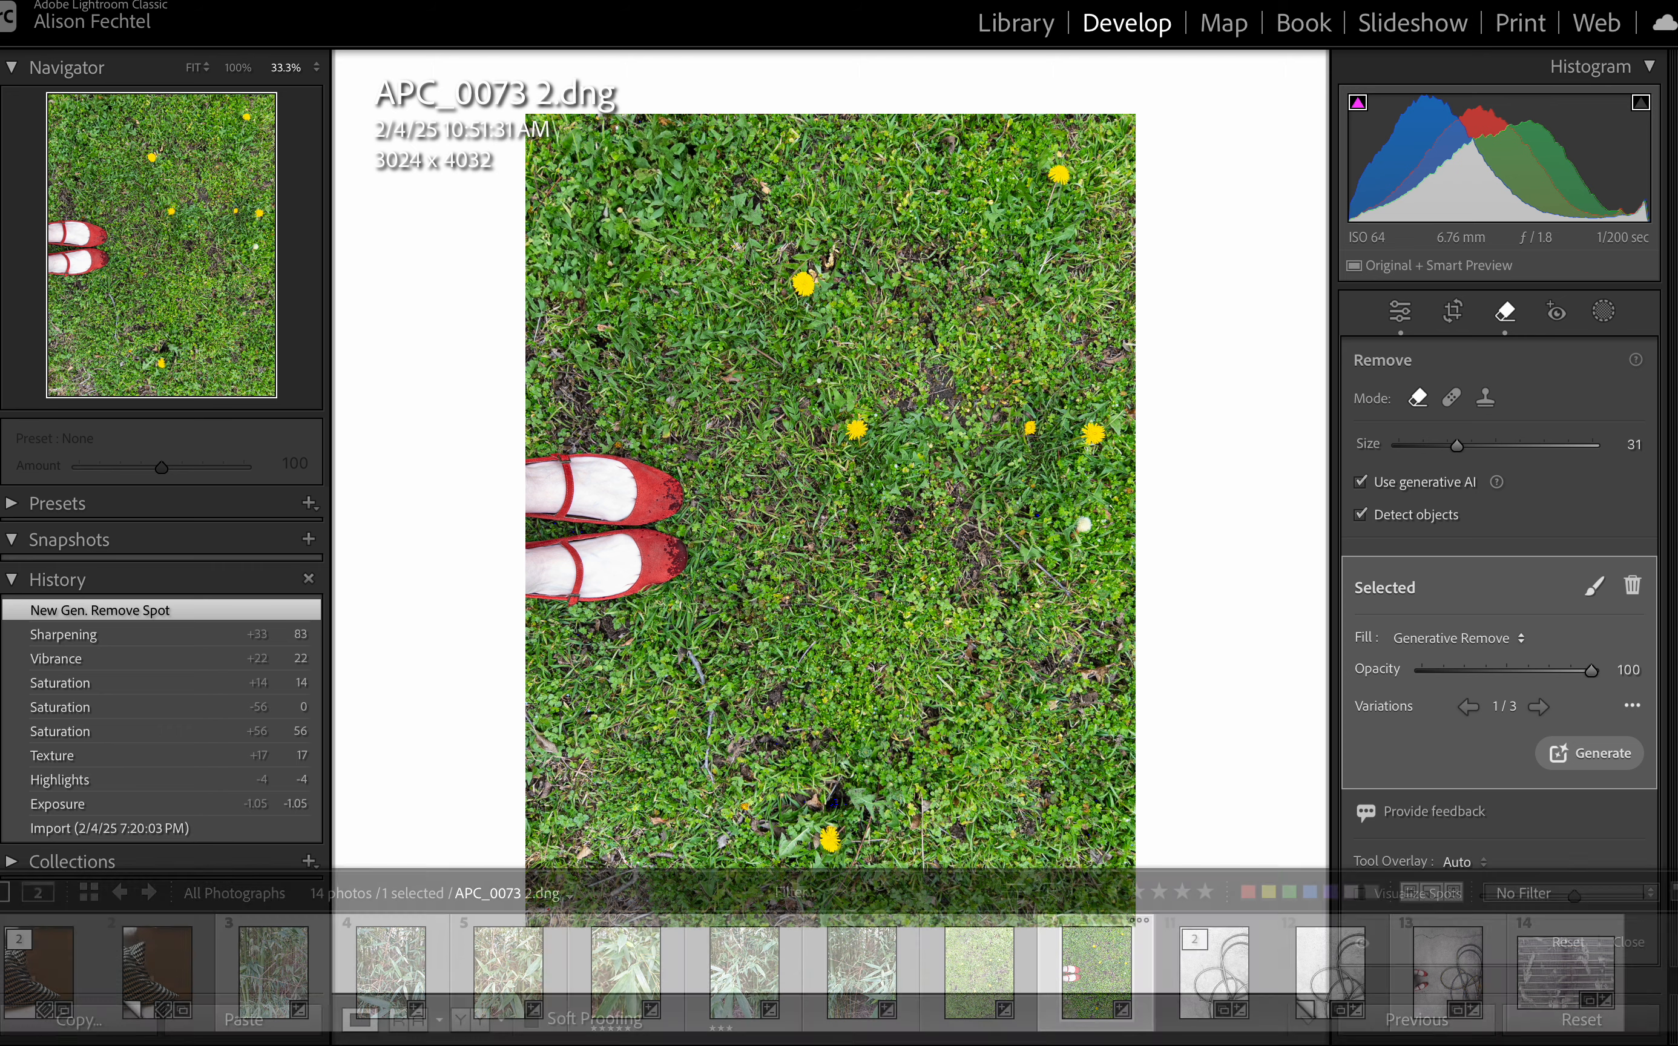
click(132, 634)
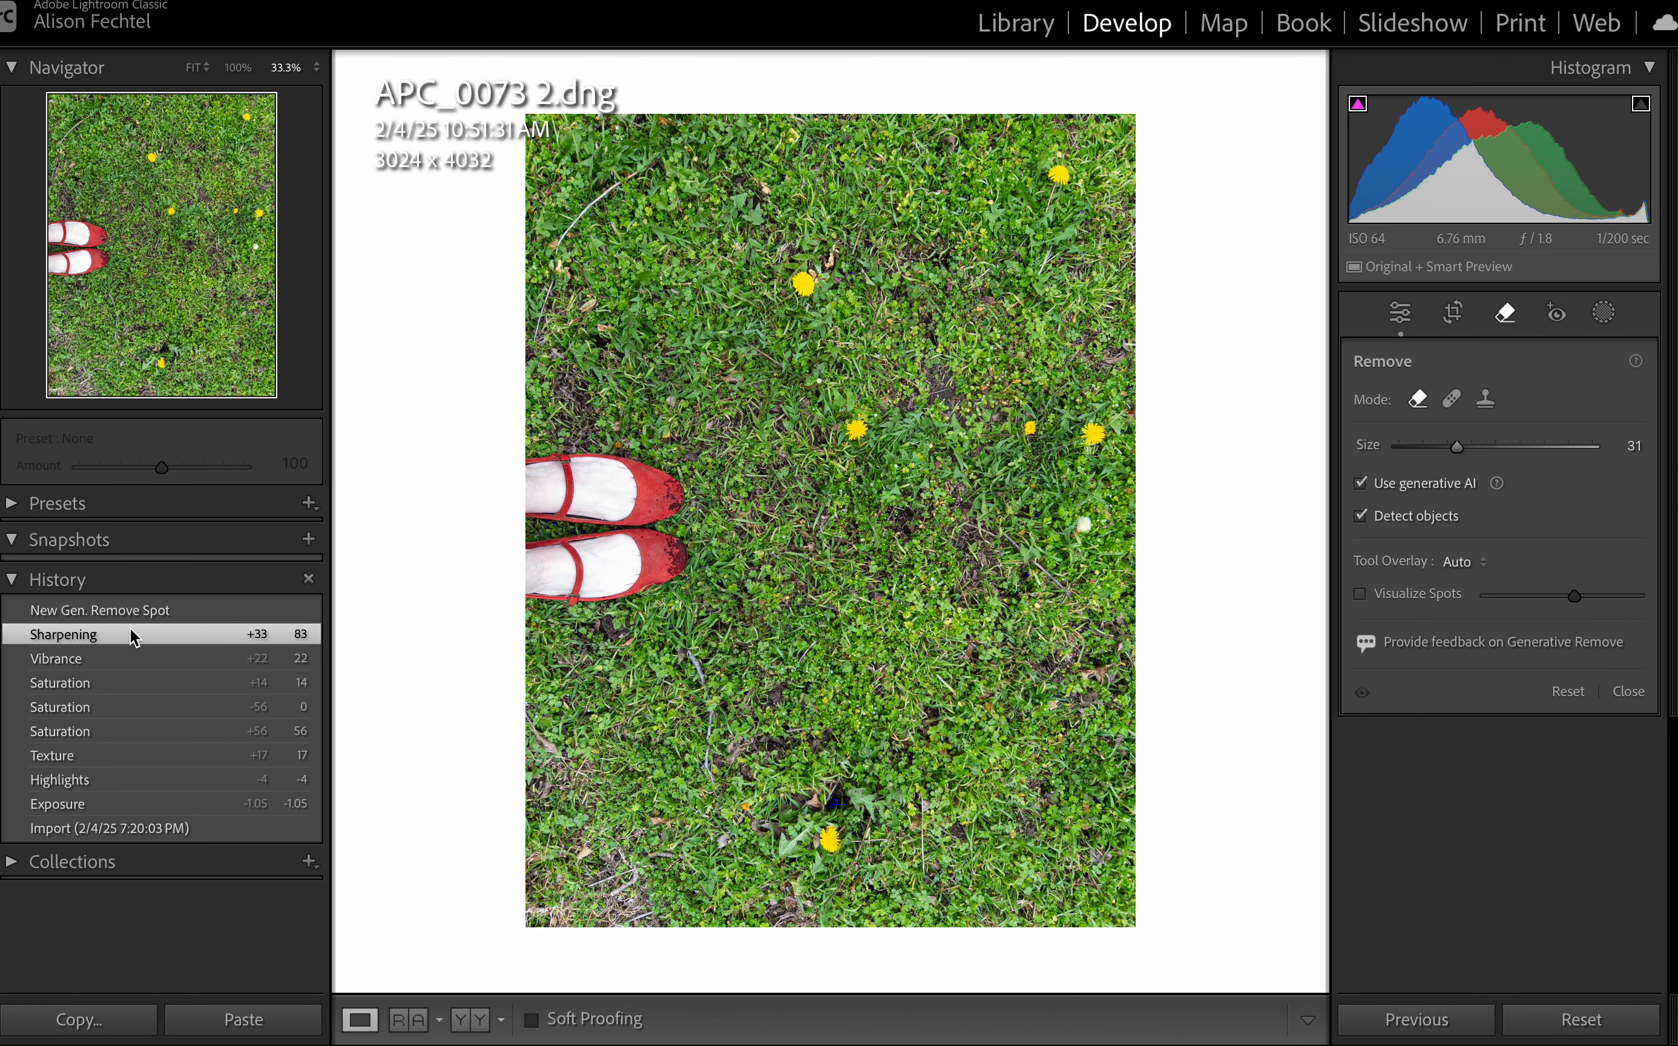
click(139, 614)
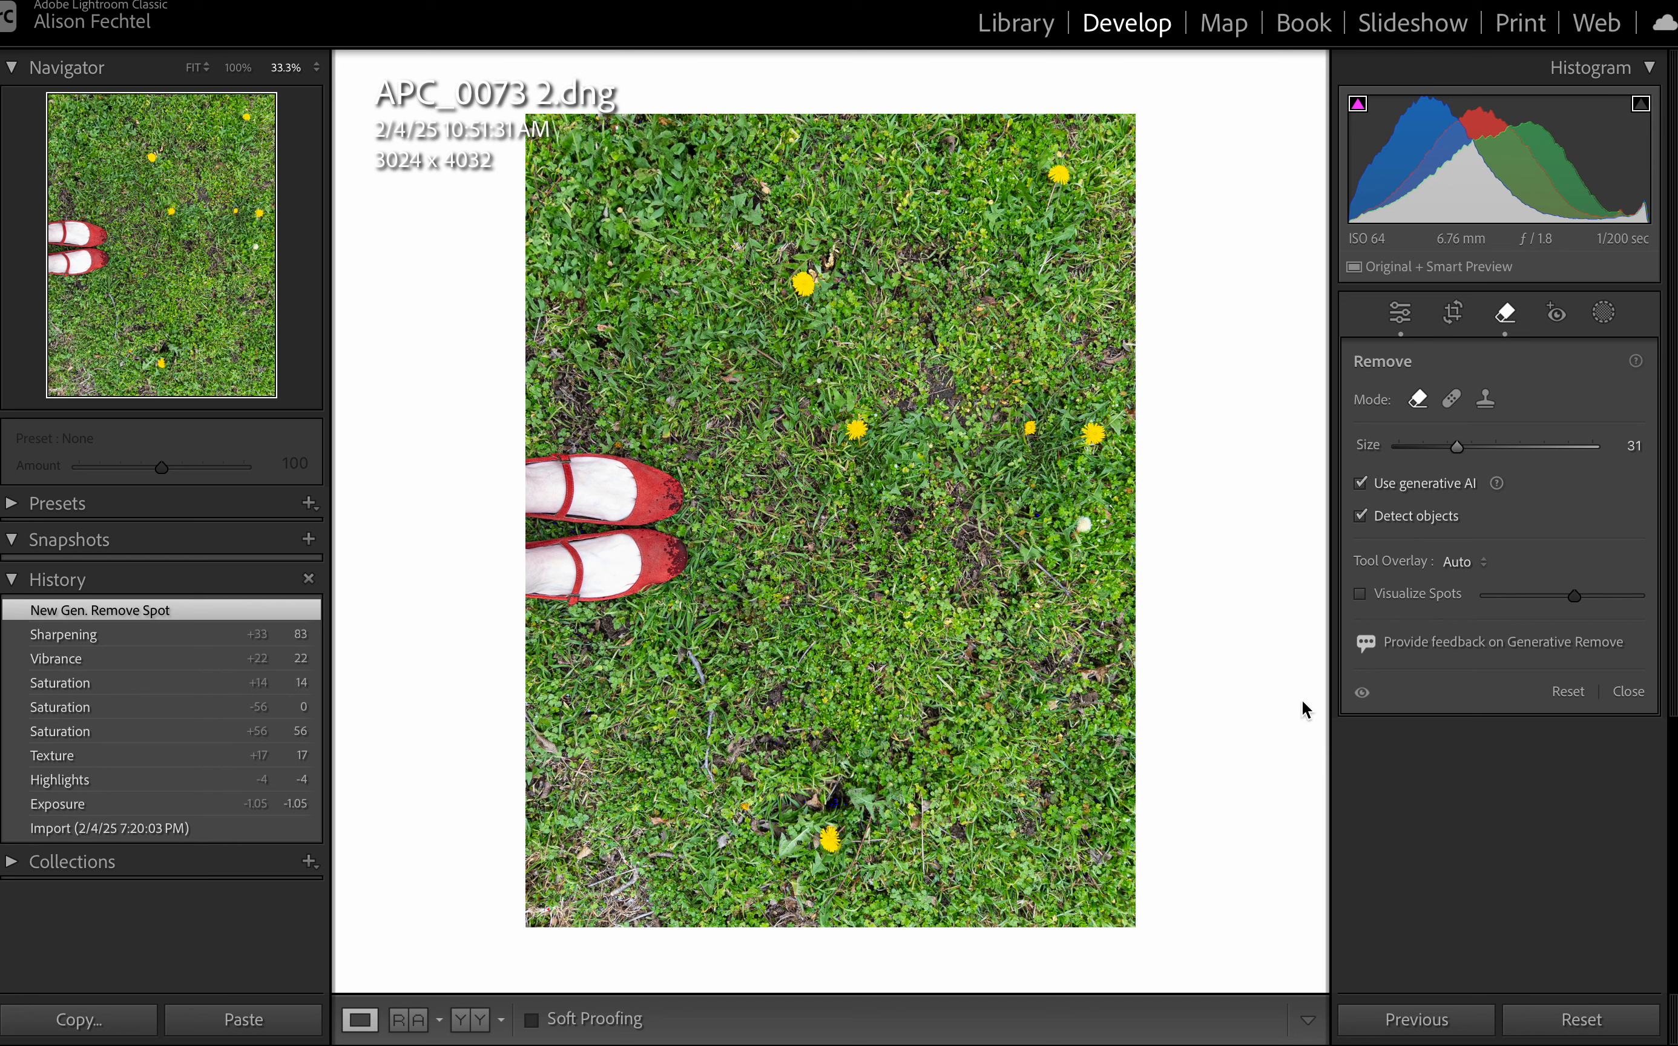
Add a Subject mask over the red shoes, hide its overlay and set the masked area's Exposure to 0.36
click(1604, 314)
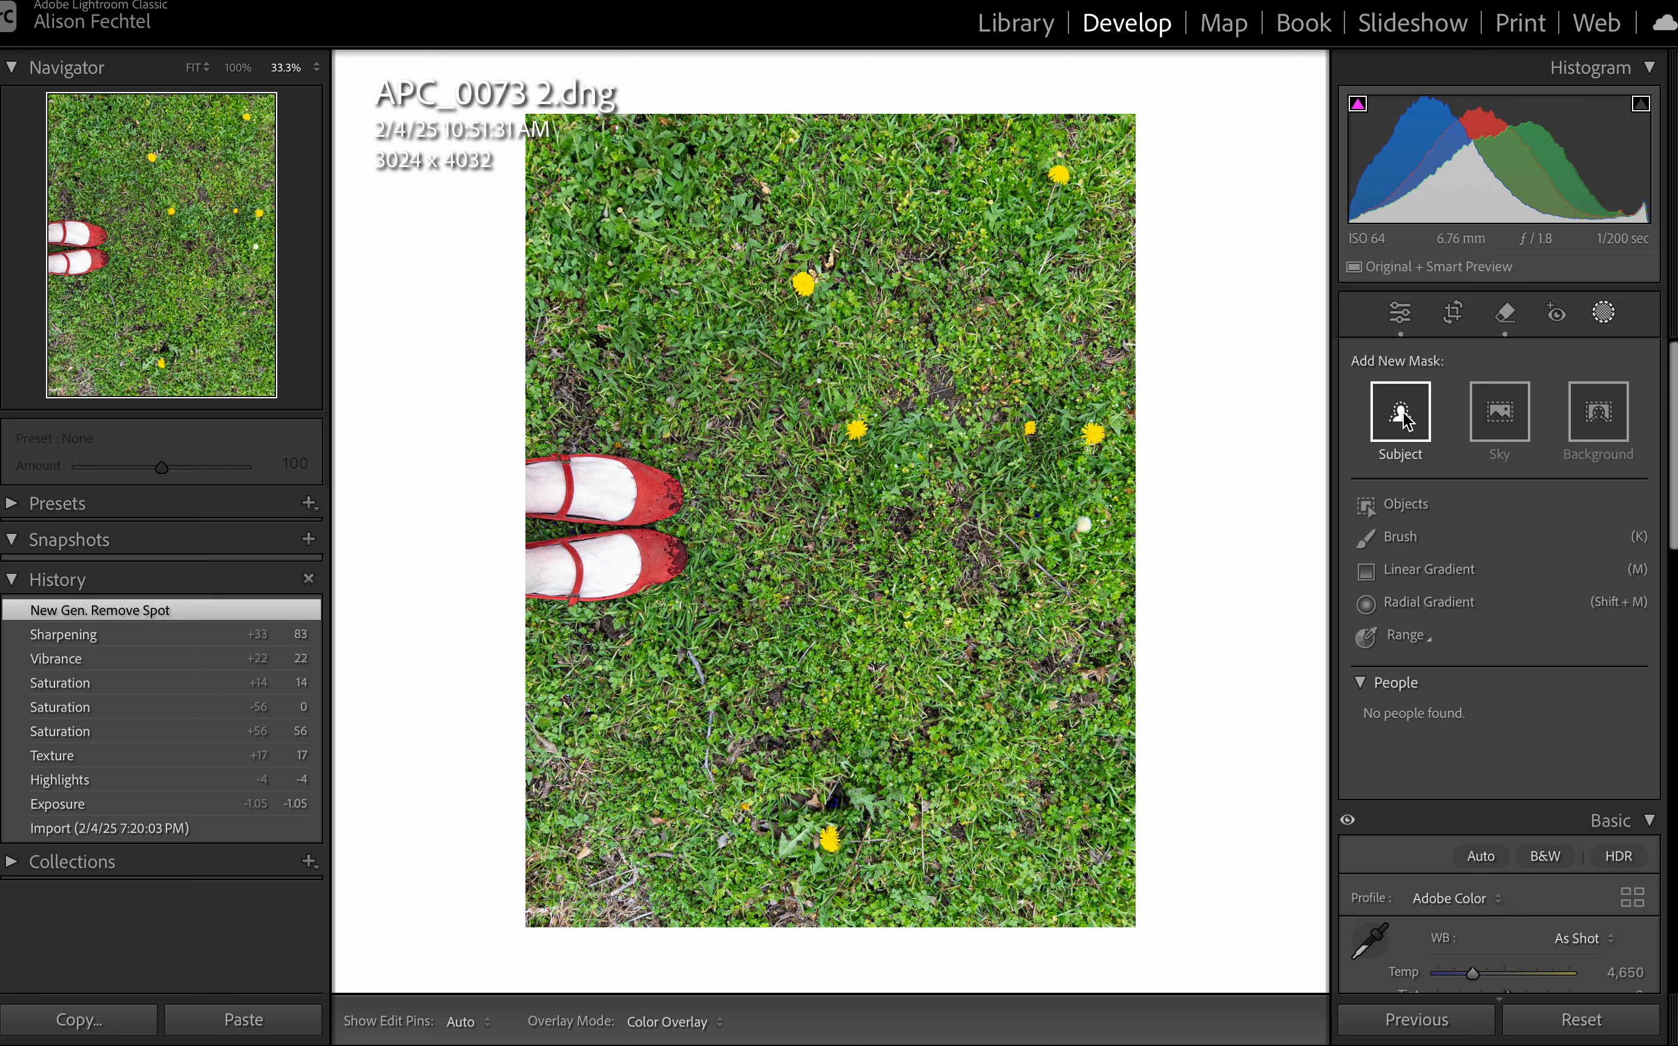
click(1403, 415)
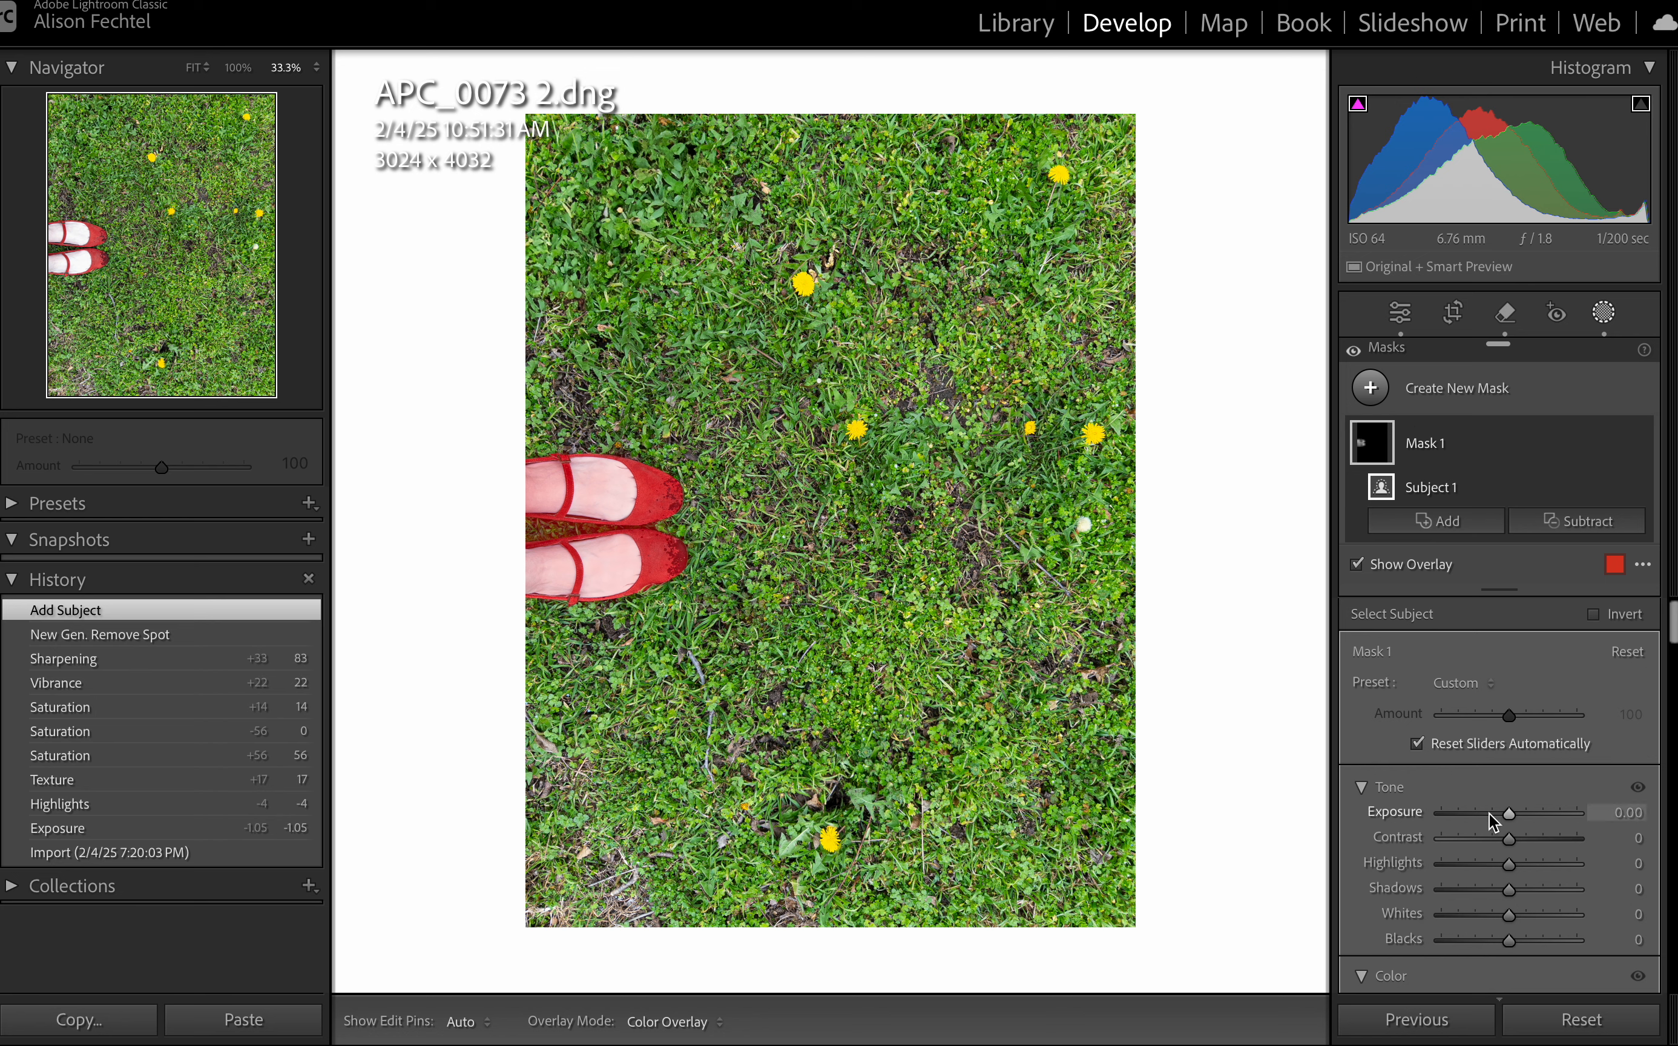
key(o)
mouse_move(1509, 818)
mouse_down()
mouse_move(1528, 814)
mouse_move(1493, 818)
mouse_move(1512, 816)
mouse_up()
Examine the Color, Point Color, Curve, Effects, Grain and Detail adjustments available for the Subject mask
scroll(1512, 816, down, 5)
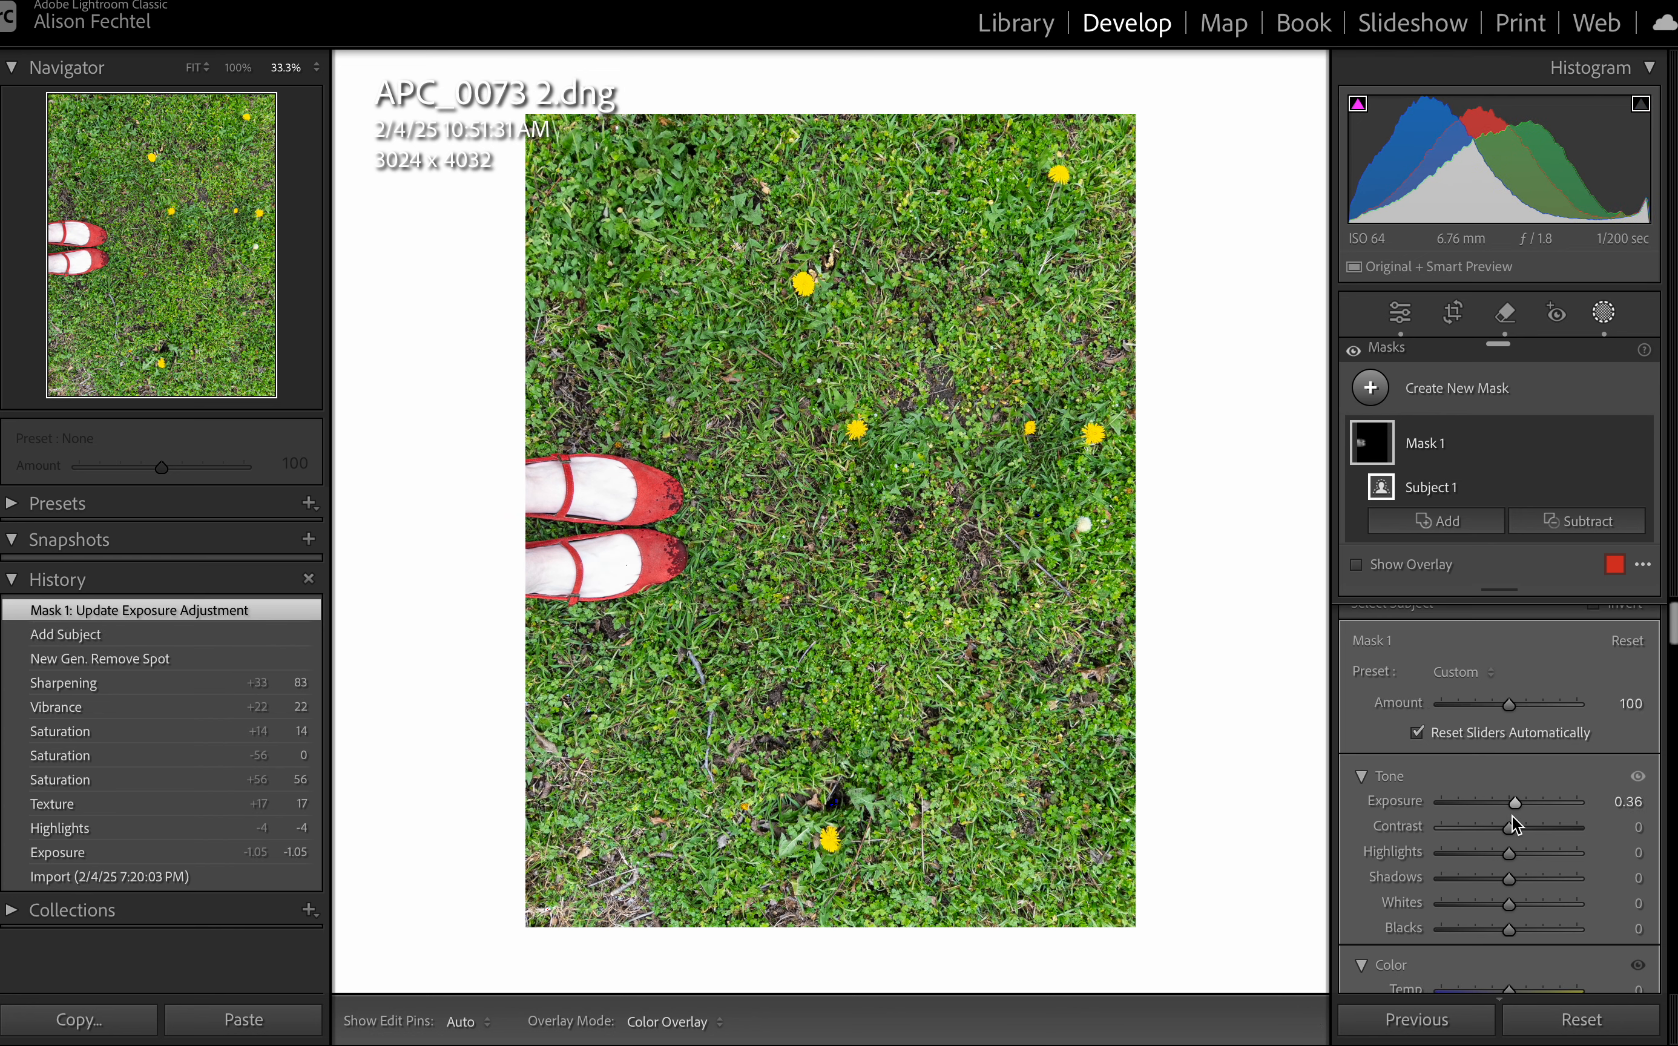
scroll(1512, 815, down, 2)
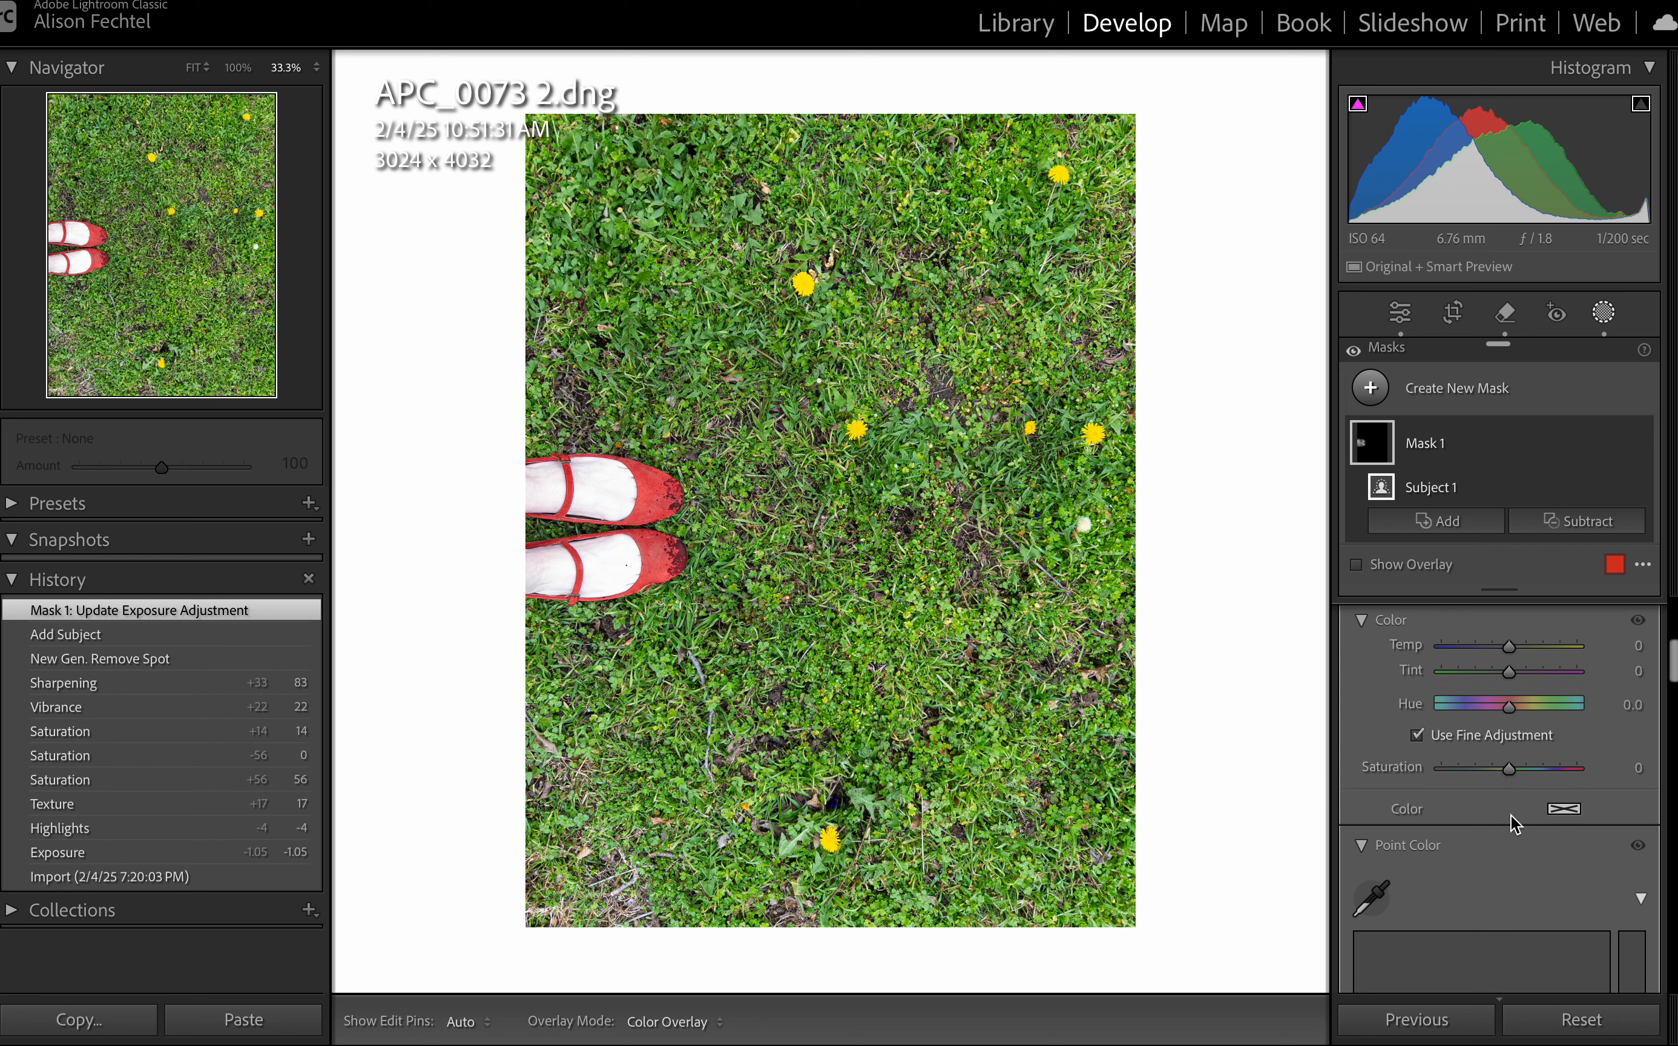
scroll(1512, 815, down, 10)
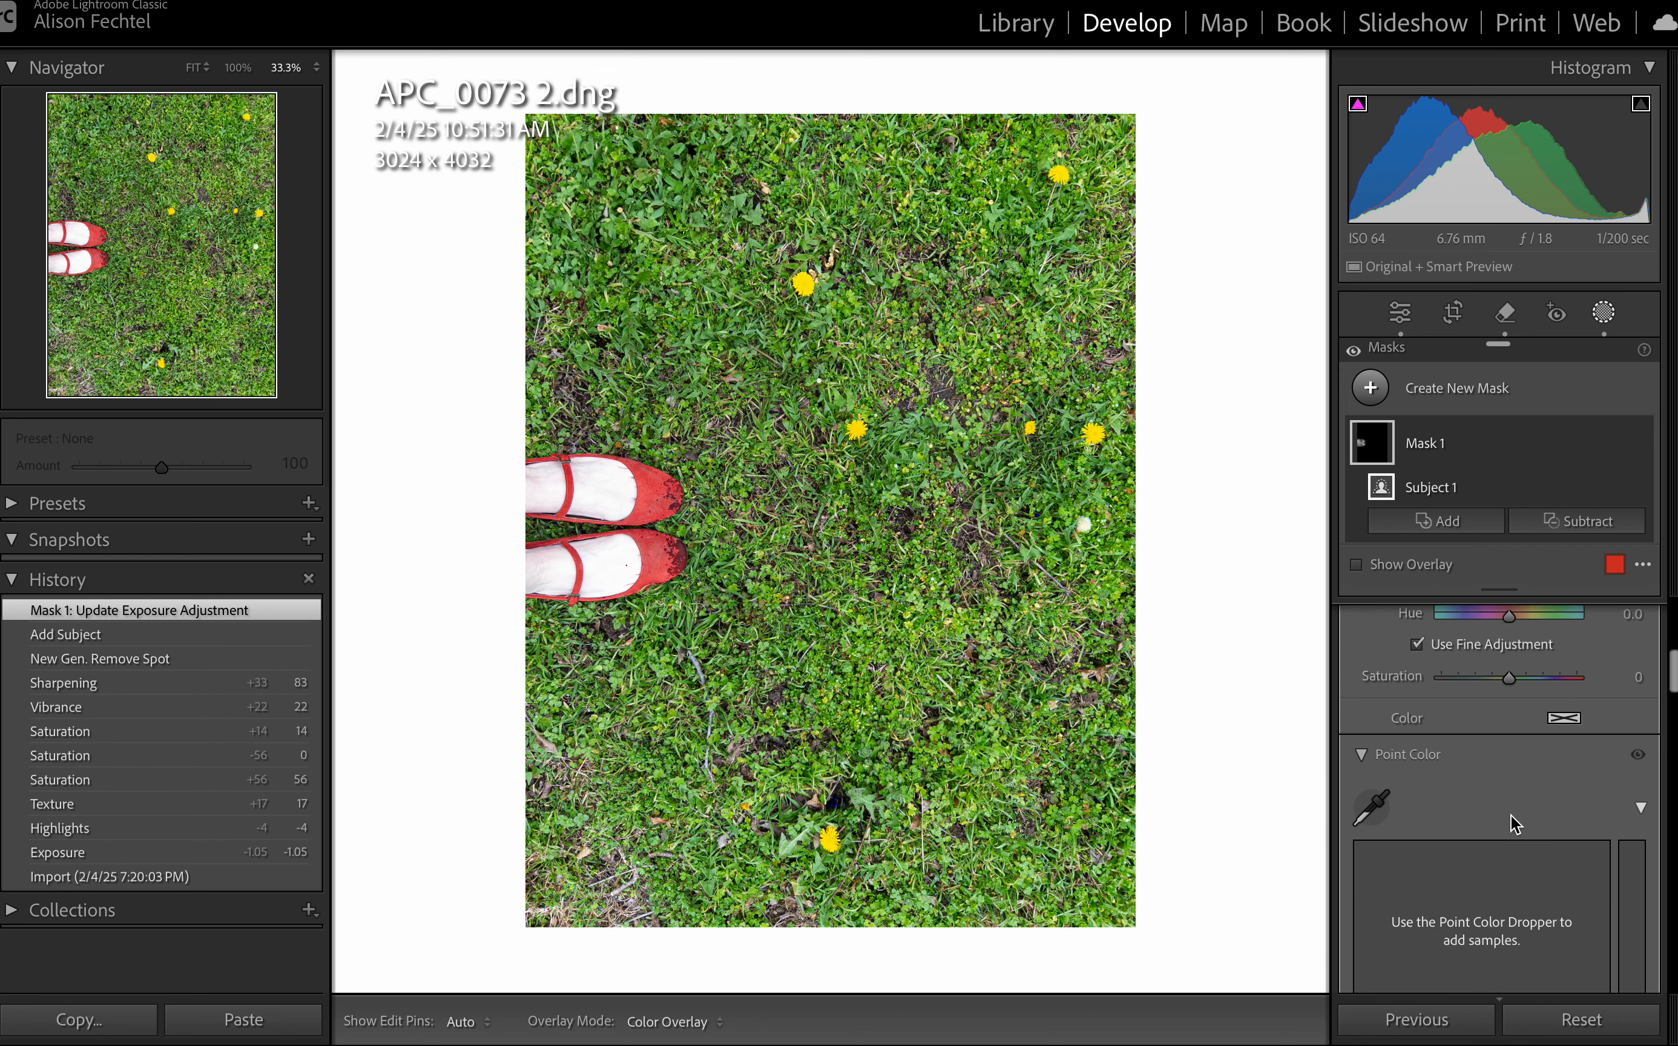
scroll(1512, 820, down, 10)
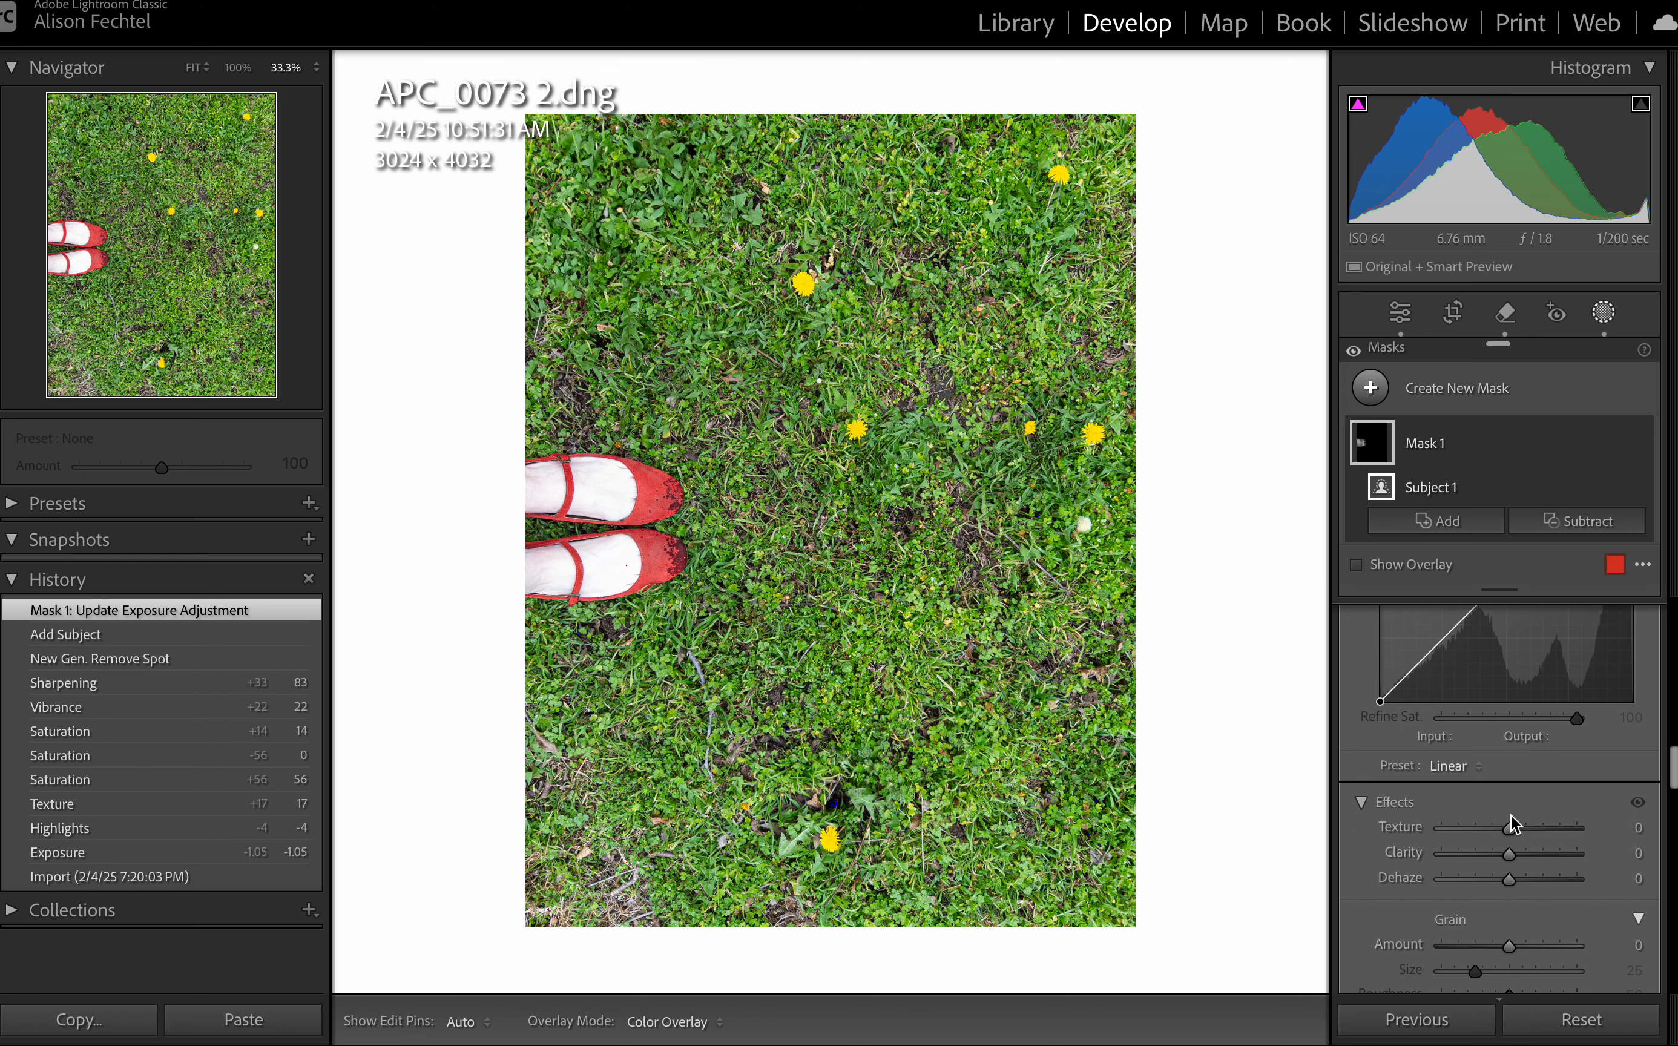
scroll(1512, 816, down, 3)
scroll(1513, 805, down, 4)
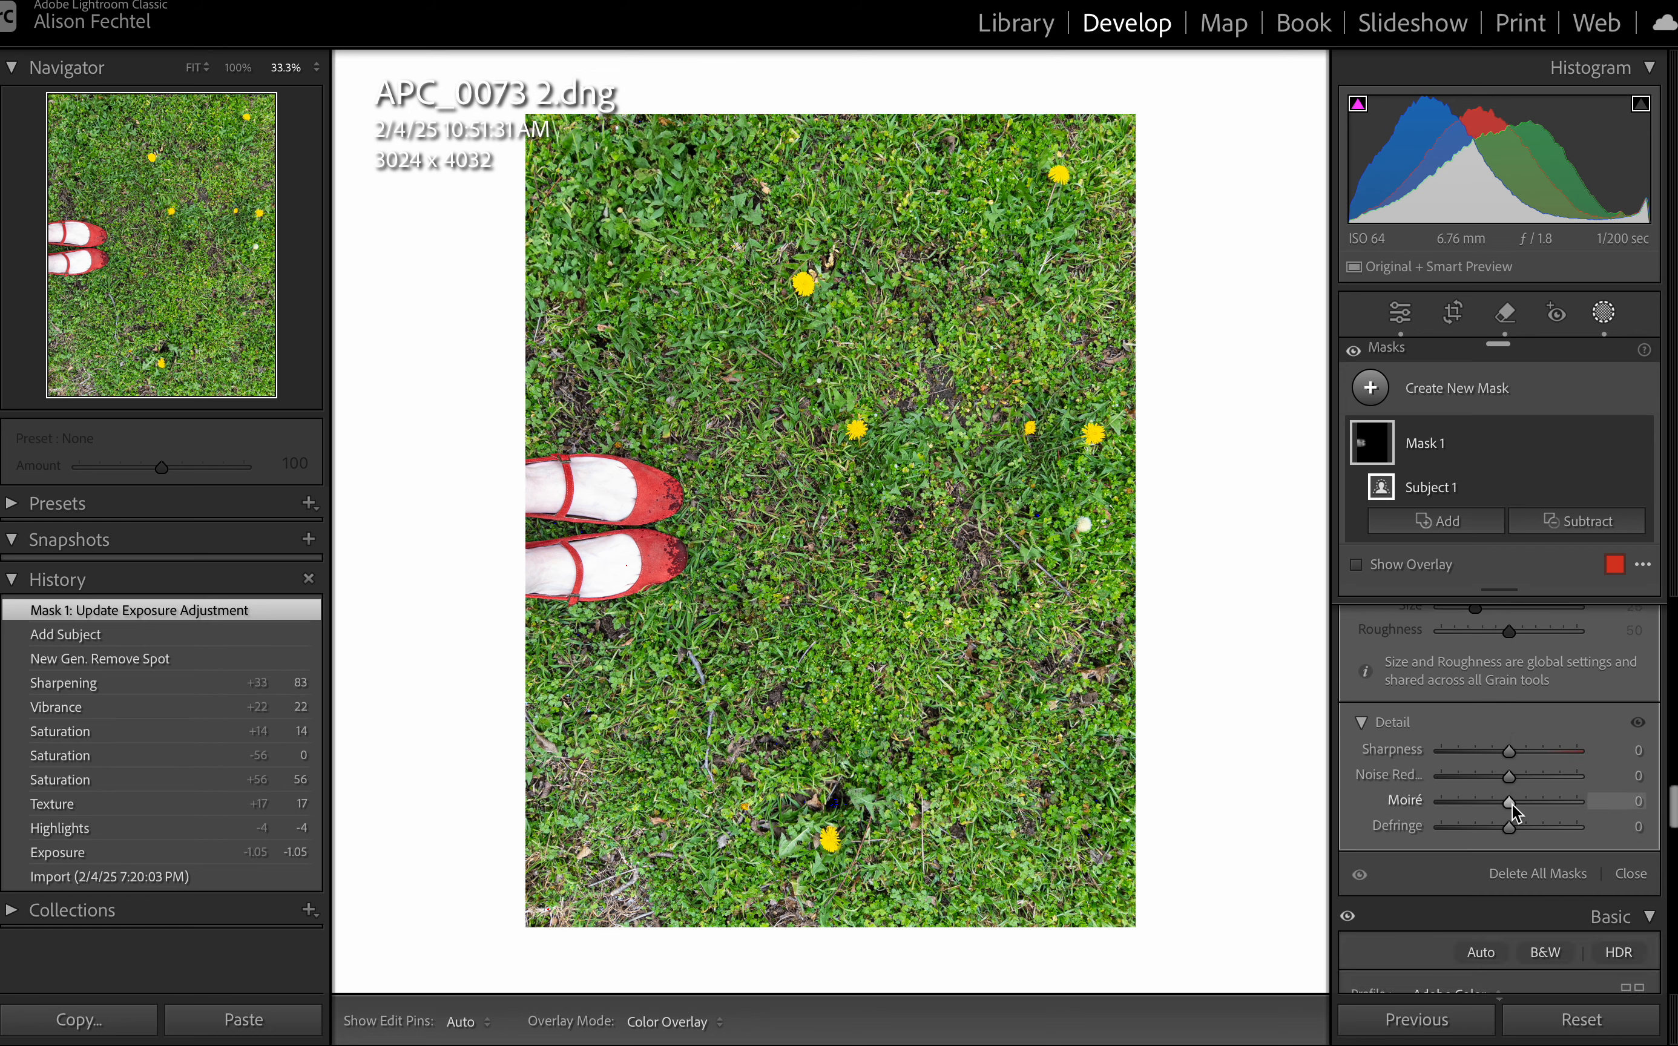
scroll(1513, 805, up, 5)
scroll(1512, 805, up, 5)
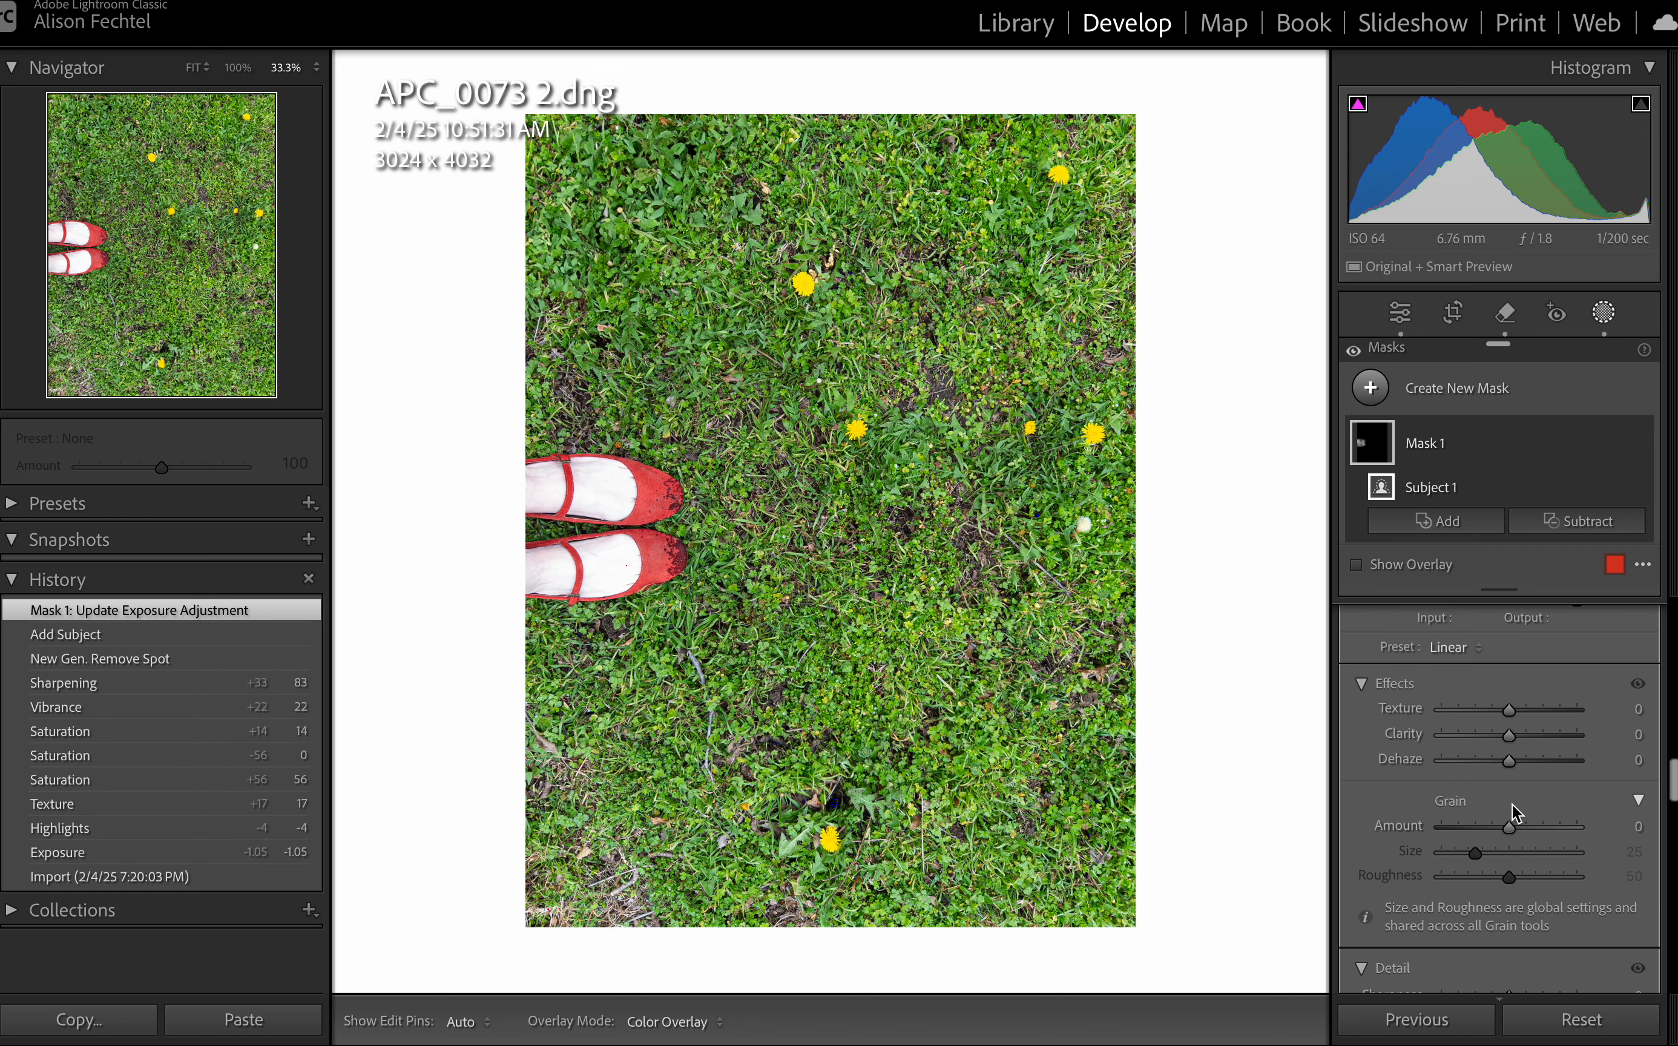
scroll(1512, 806, up, 12)
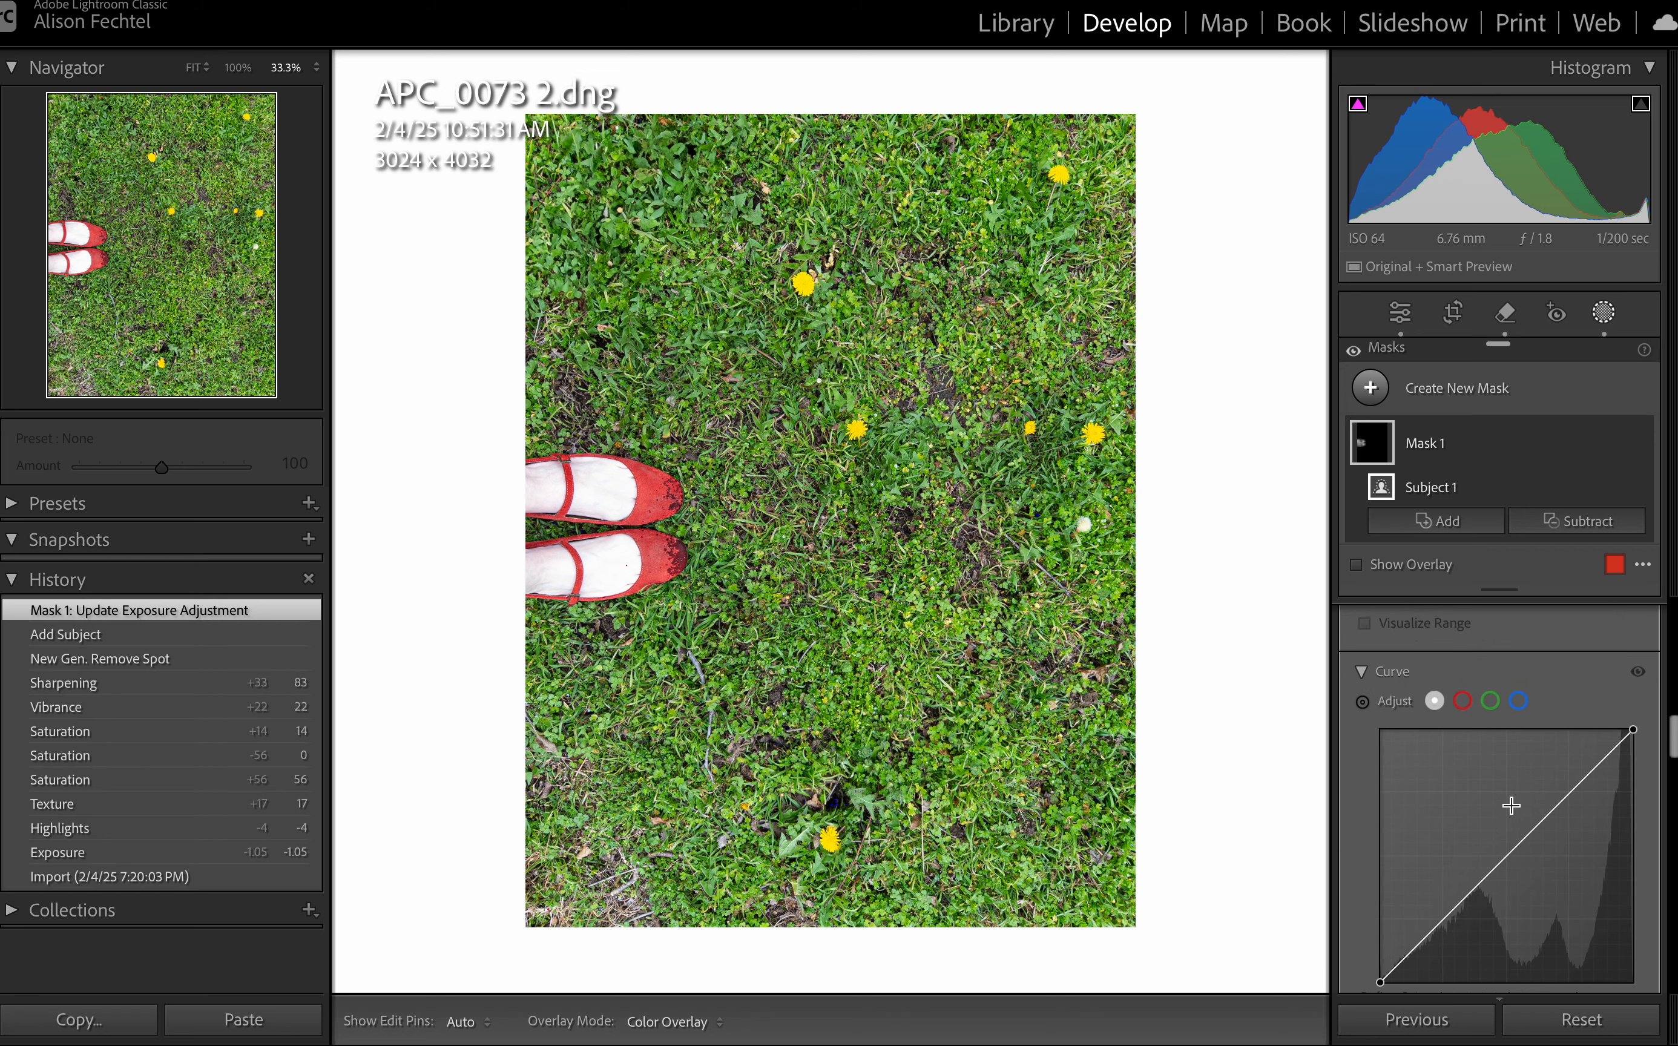
scroll(1512, 805, up, 10)
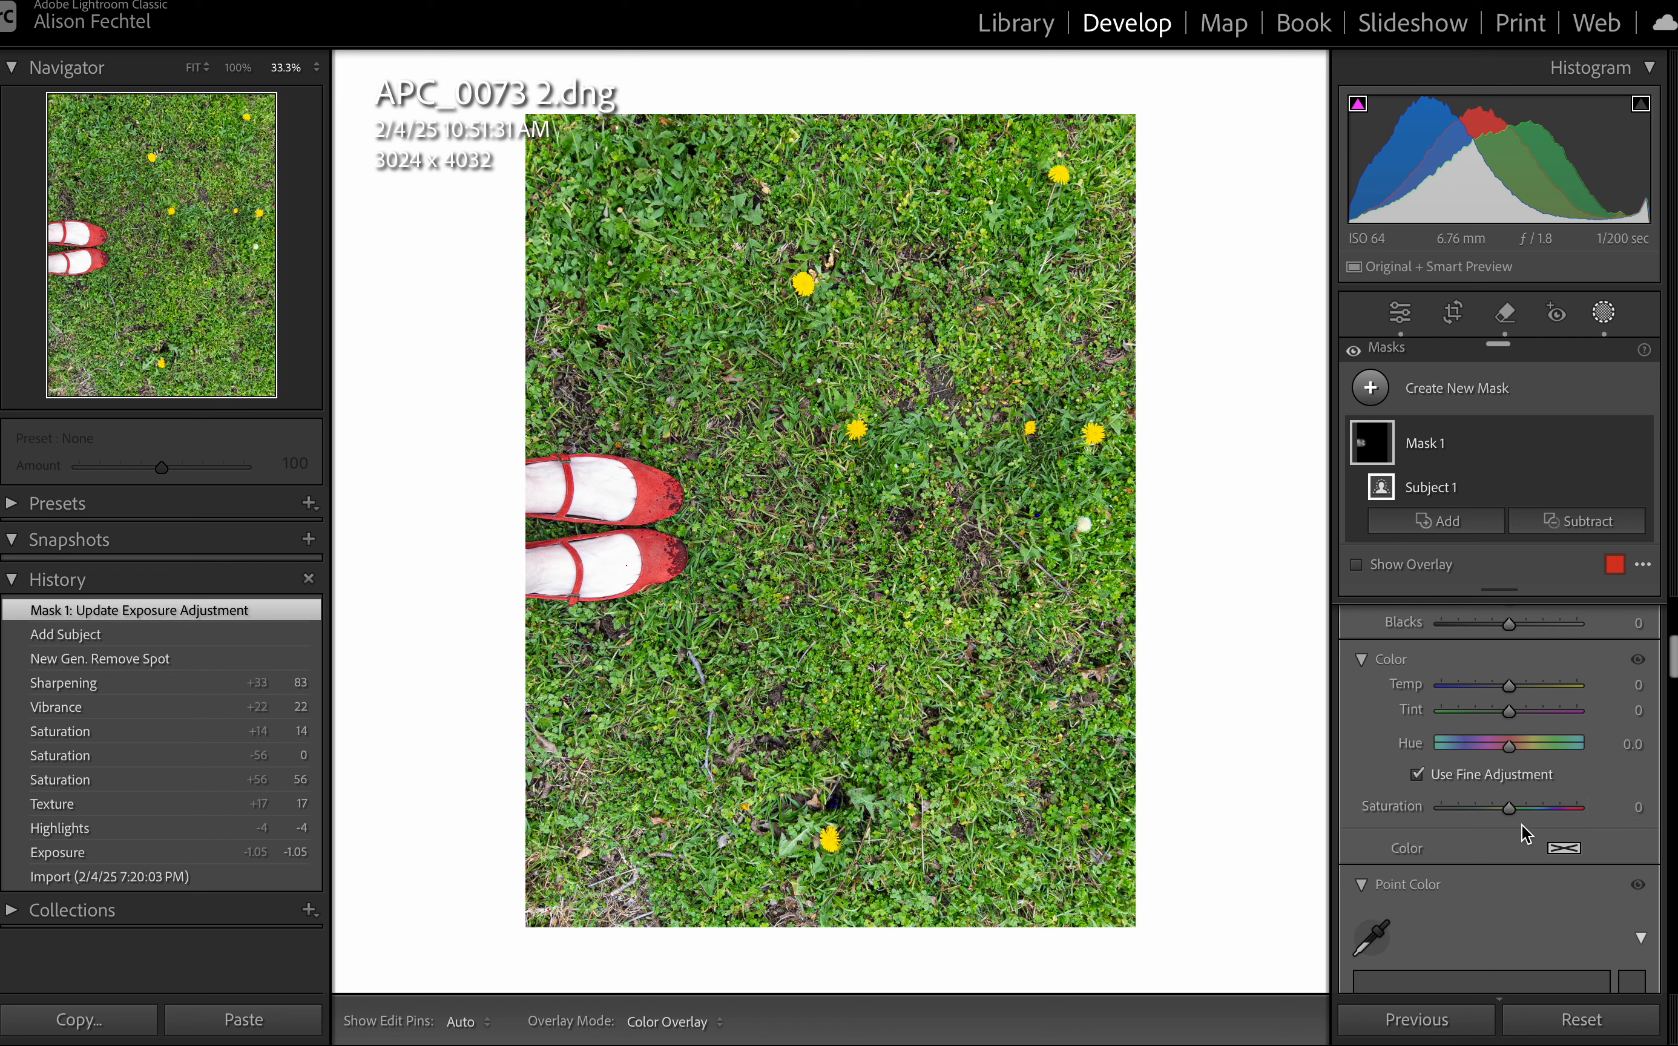
Try the masked shoes' Saturation at -100 and -13, and reset it to 0
drag(1509, 810, 1380, 813)
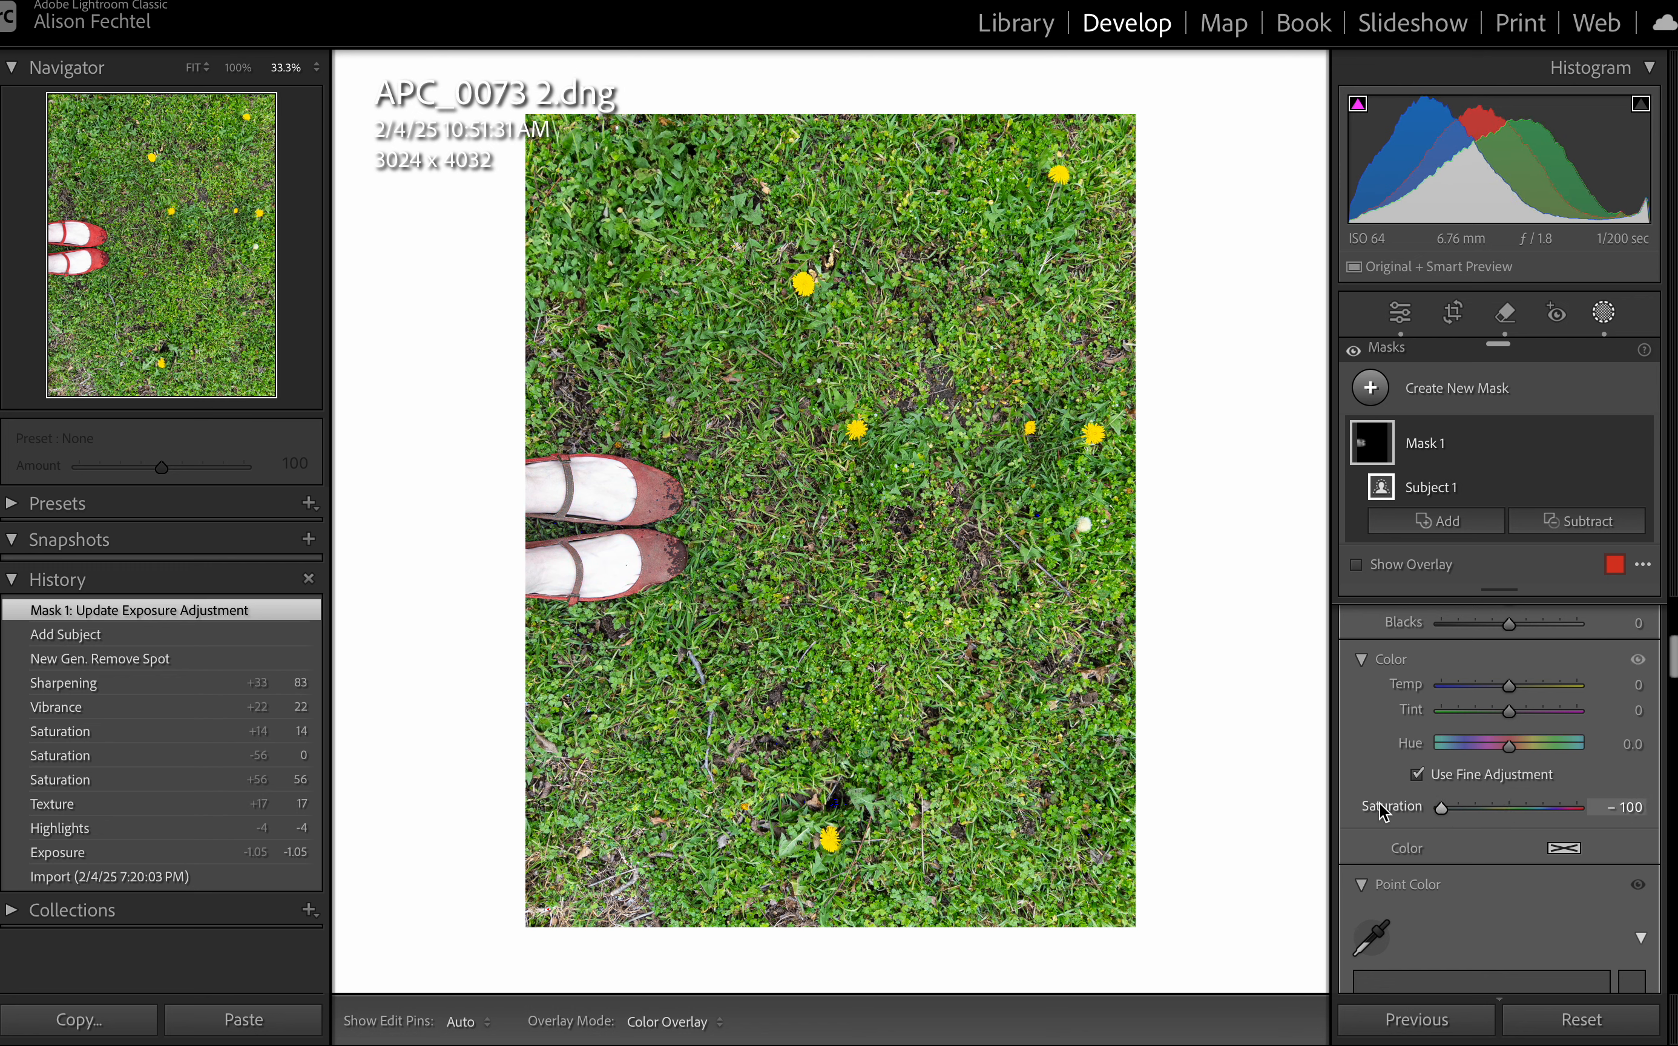
drag(1442, 809, 1500, 801)
drag(1500, 795, 1504, 798)
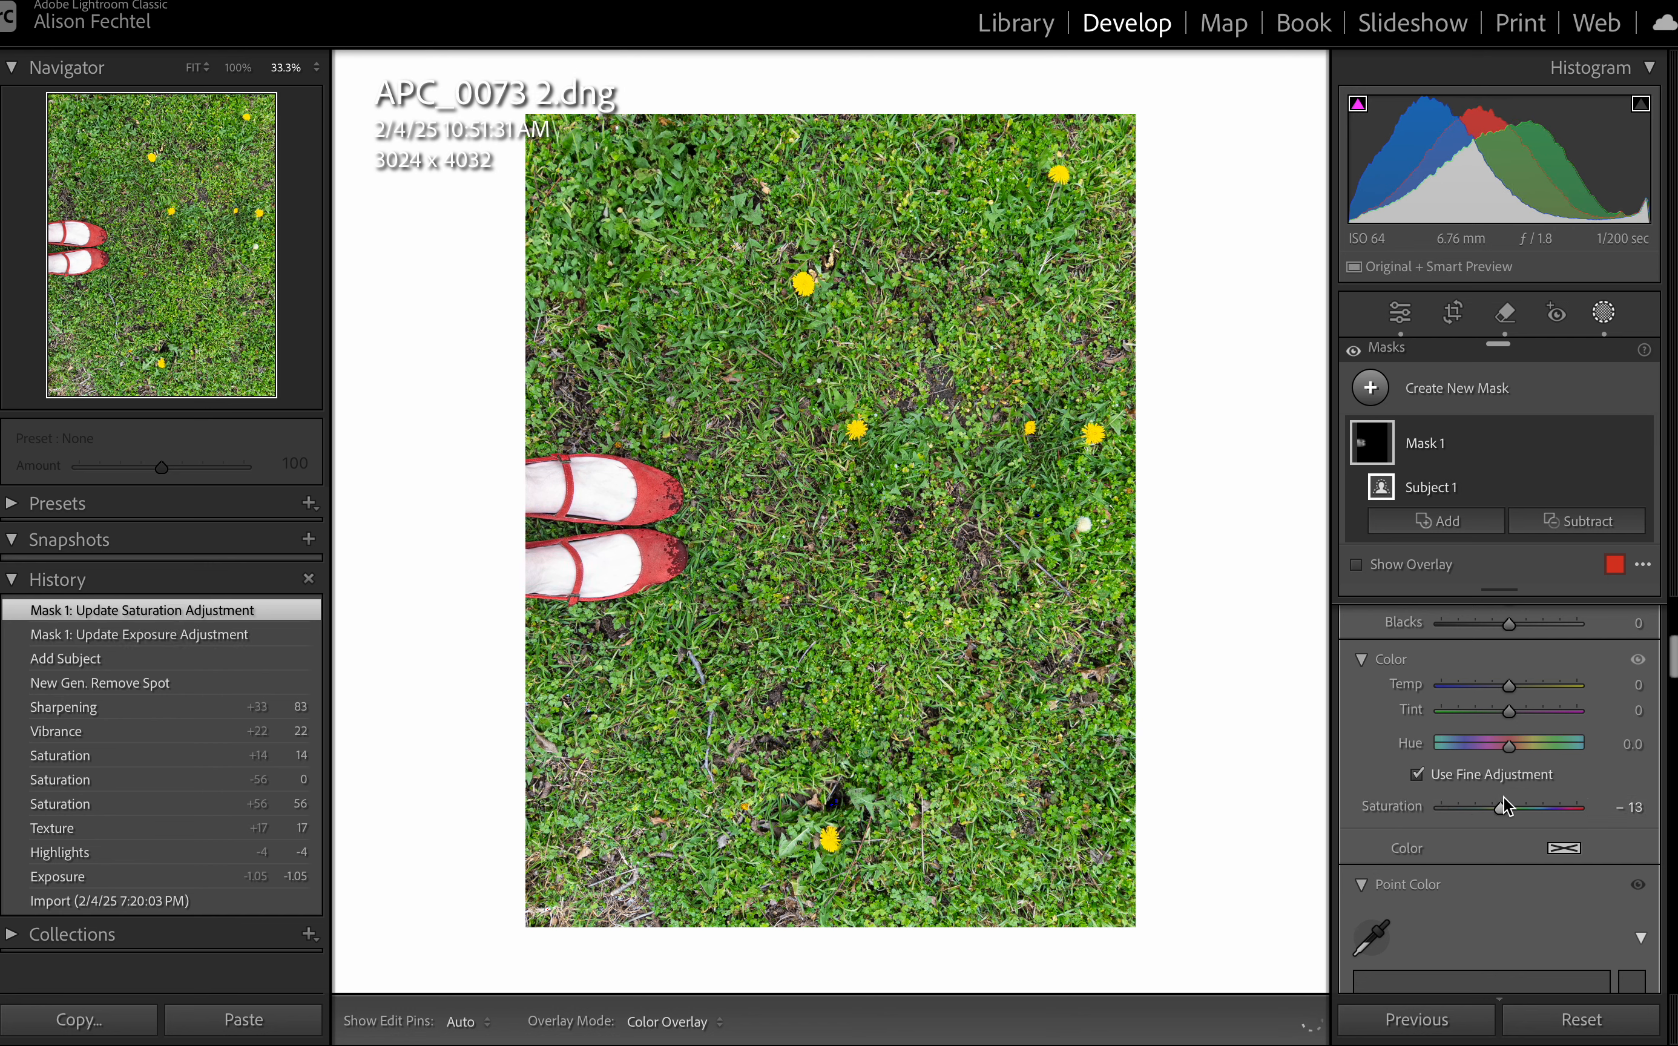
double_click(1504, 810)
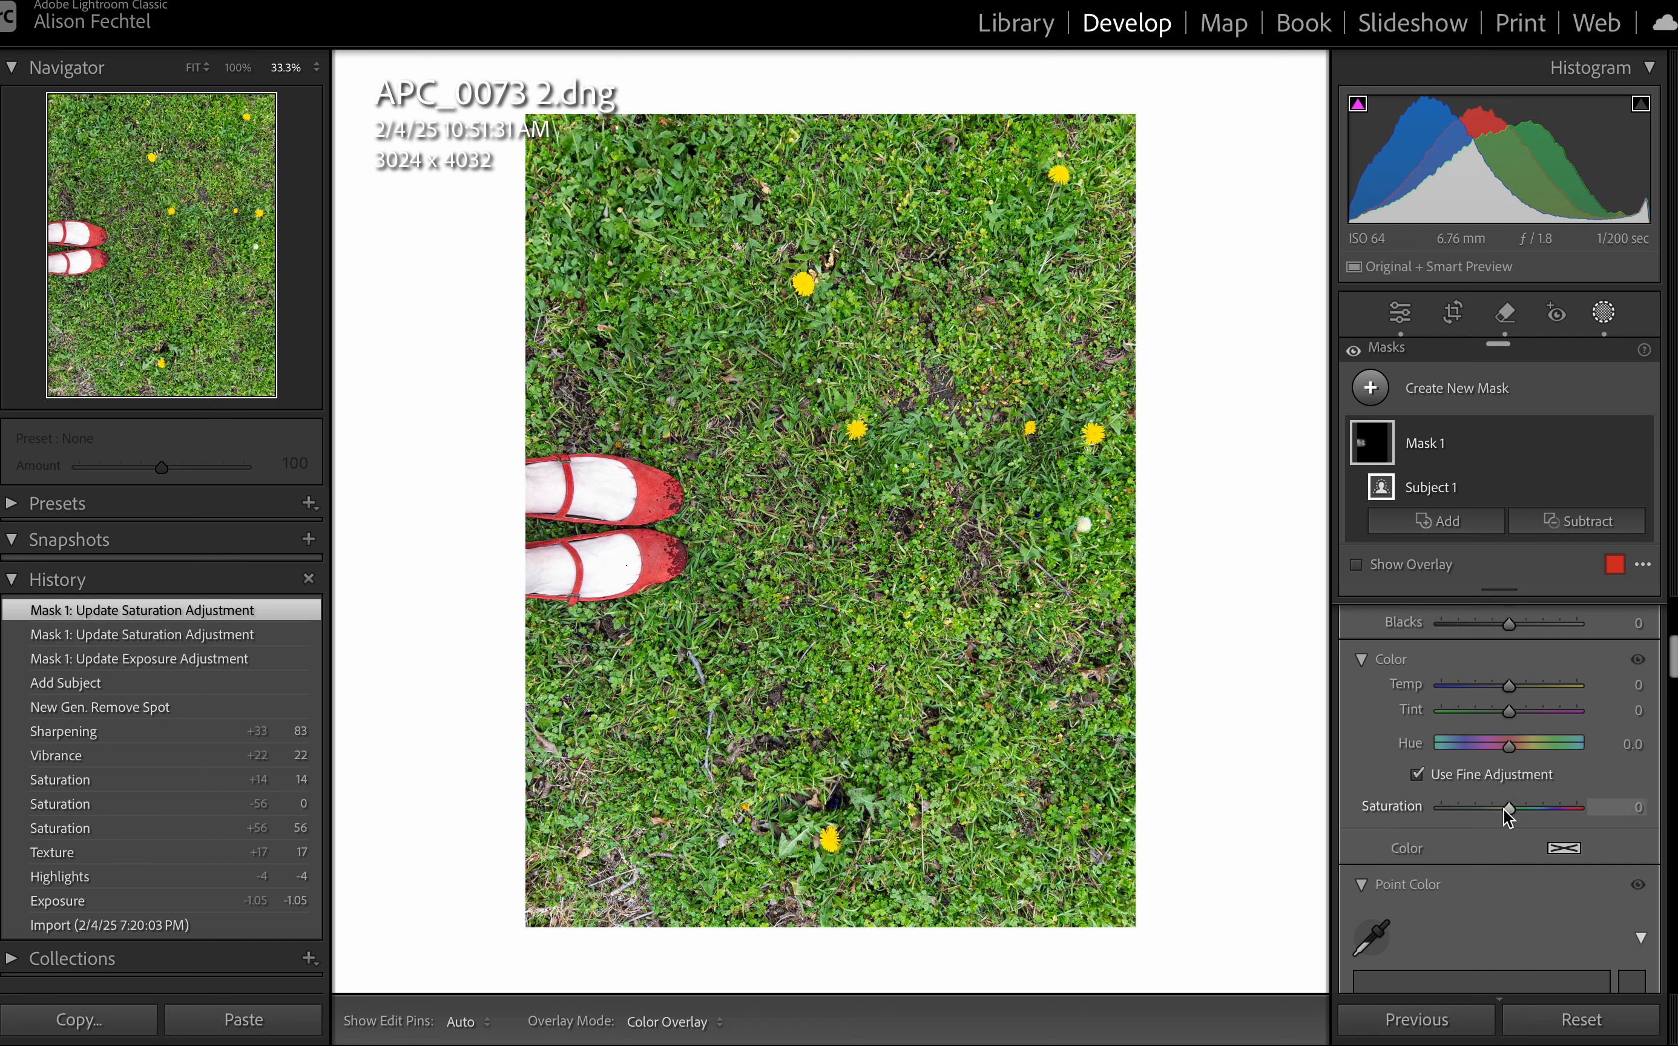
Set the Subject mask's Exposure to 0.09
scroll(1506, 811, up, 4)
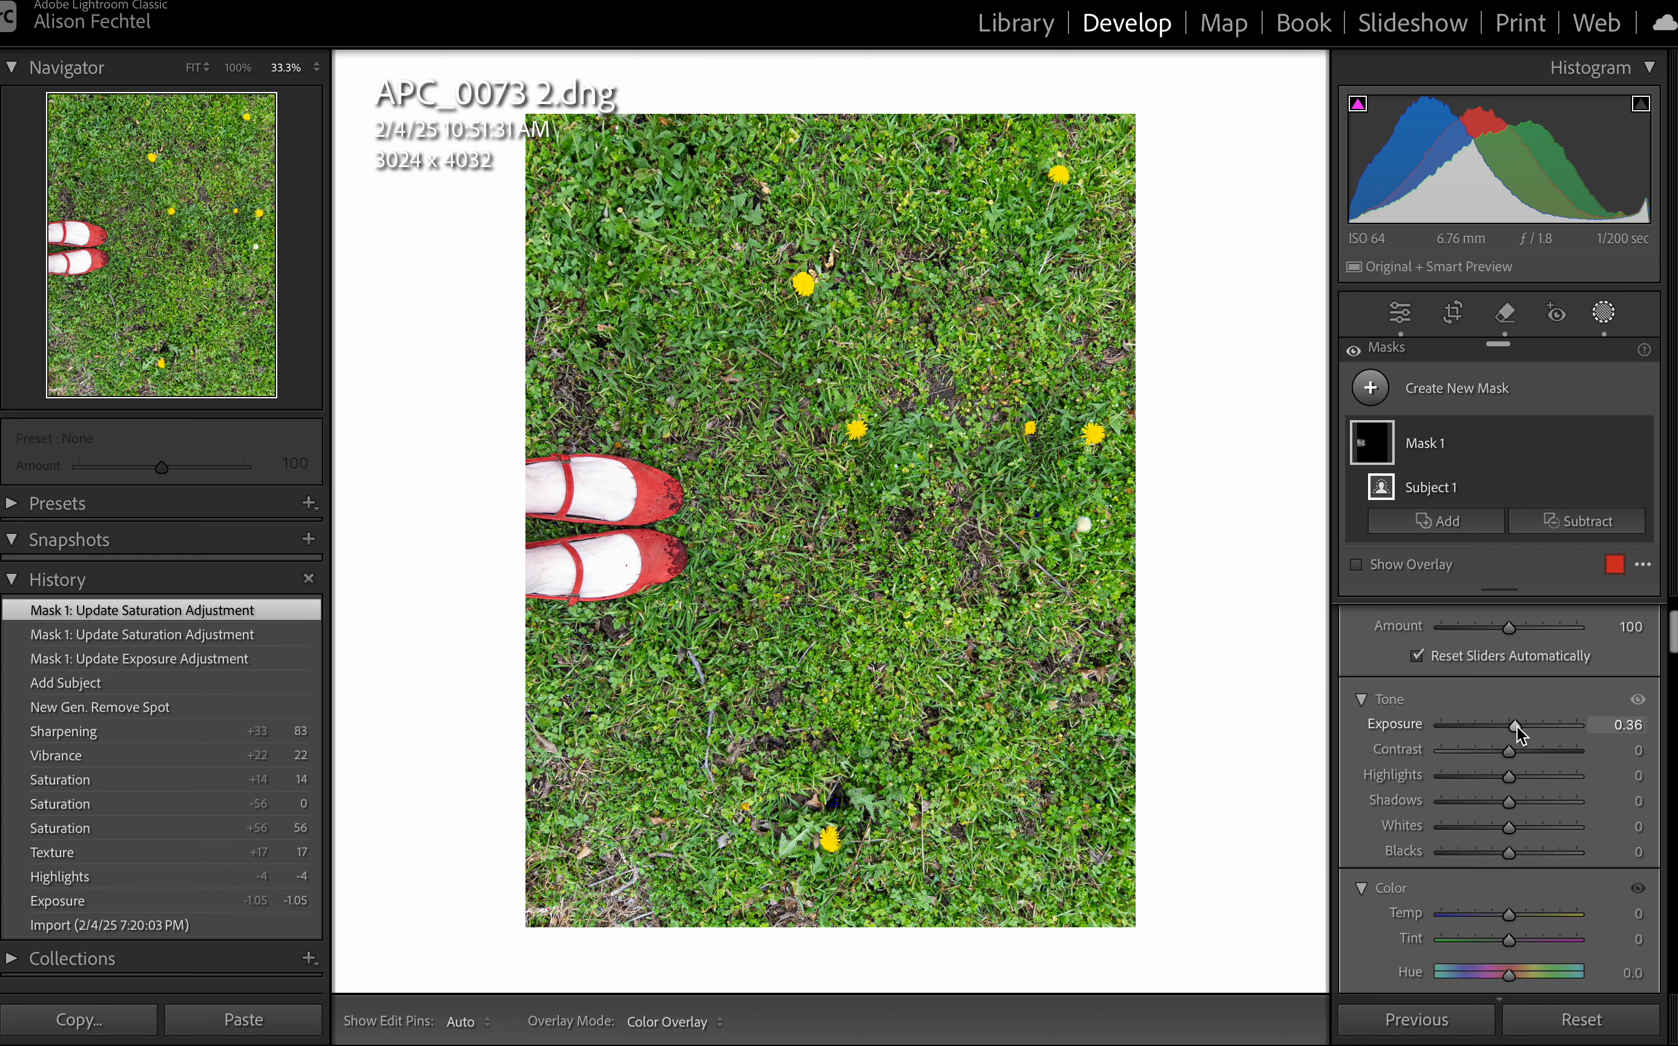
drag(1514, 729, 1512, 728)
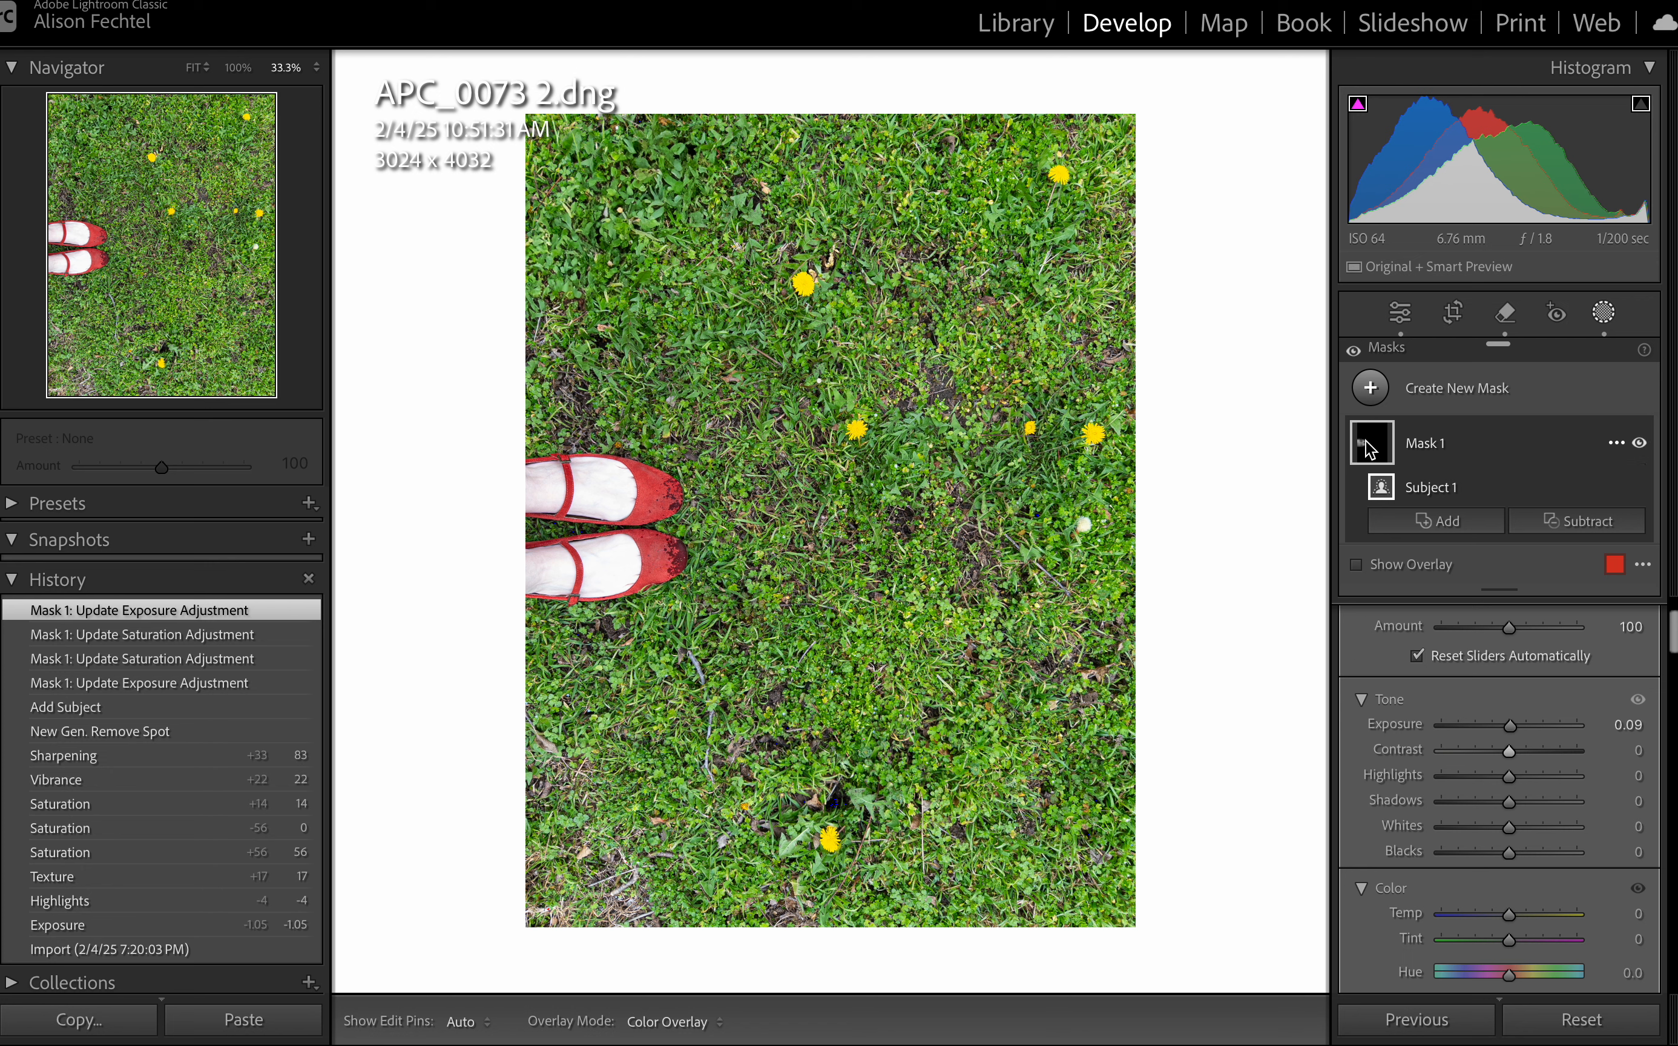
mouse_move(1381, 490)
Return to the Library grid of all photographs
click(1037, 26)
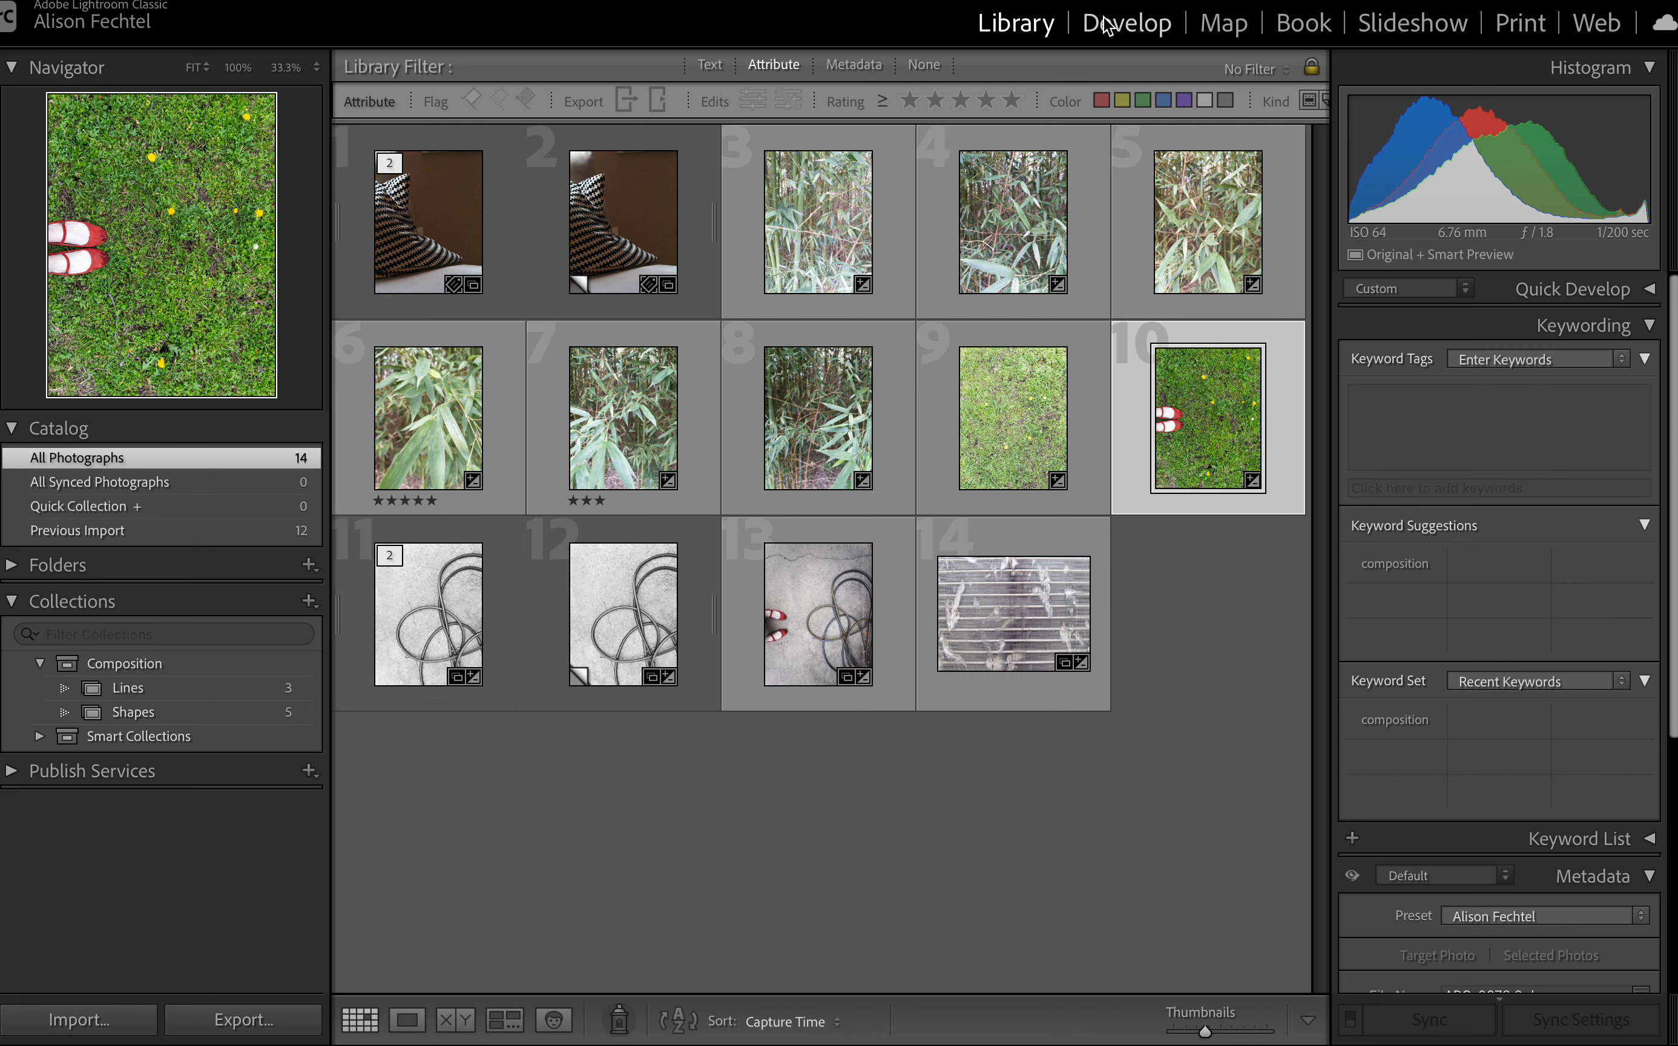
click(839, 1)
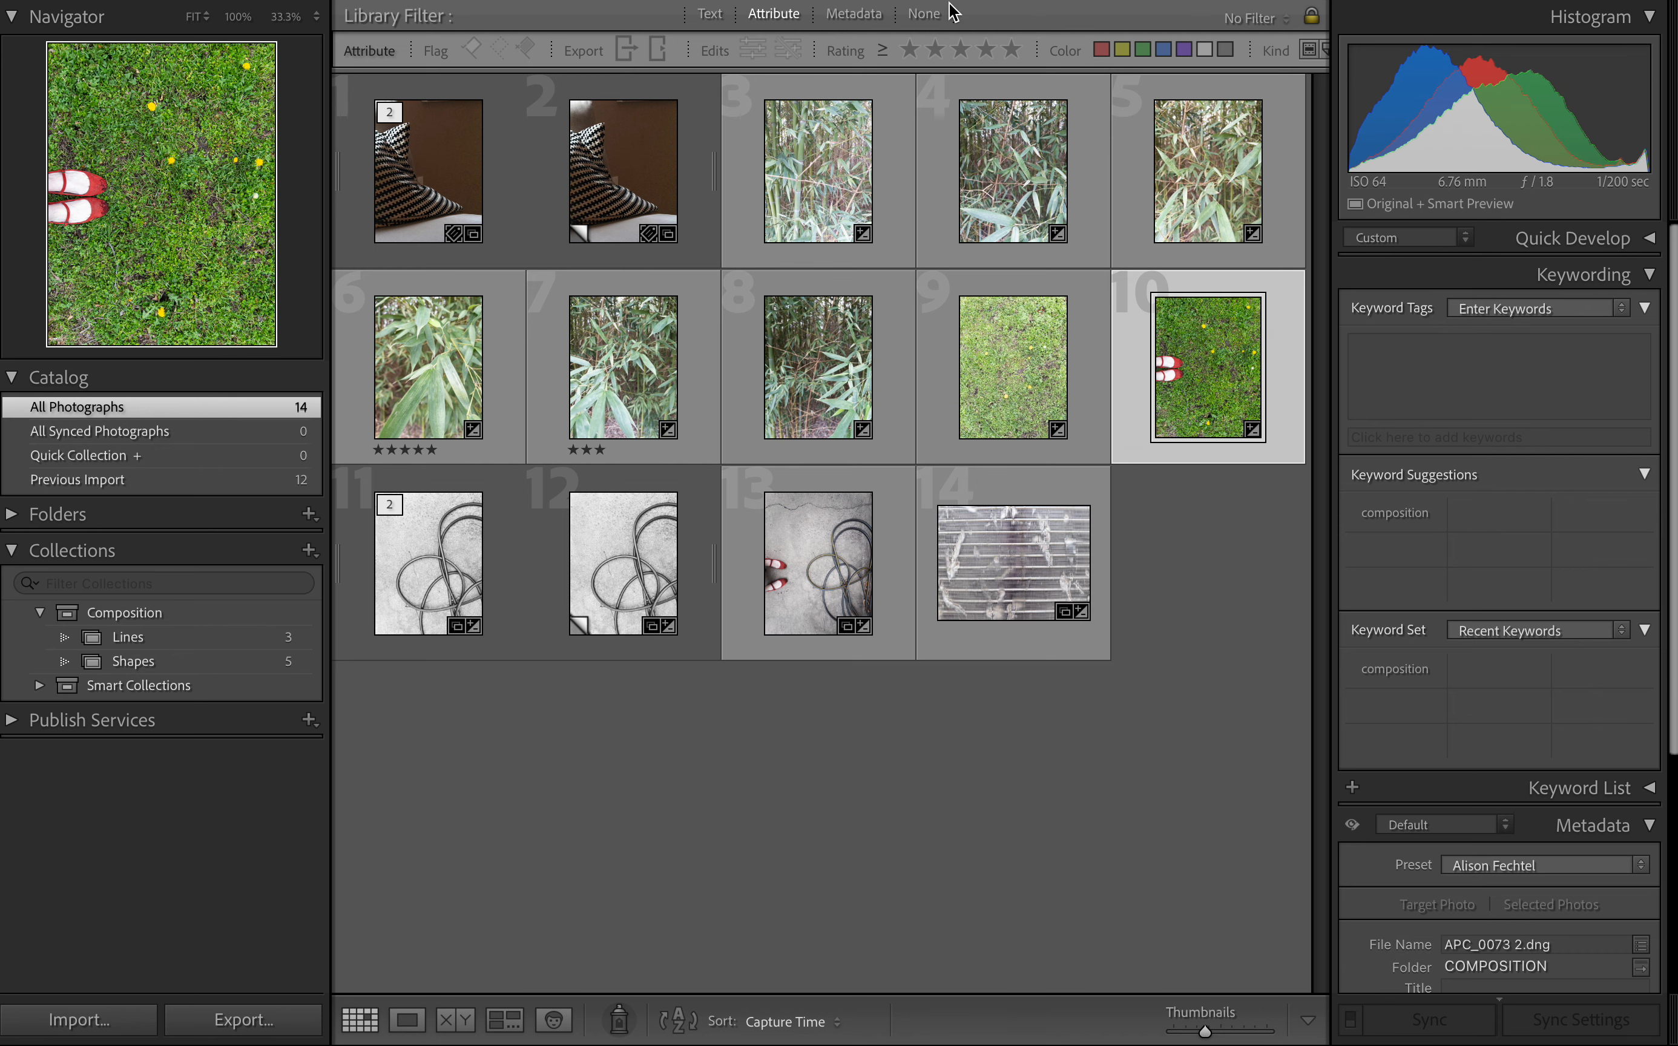